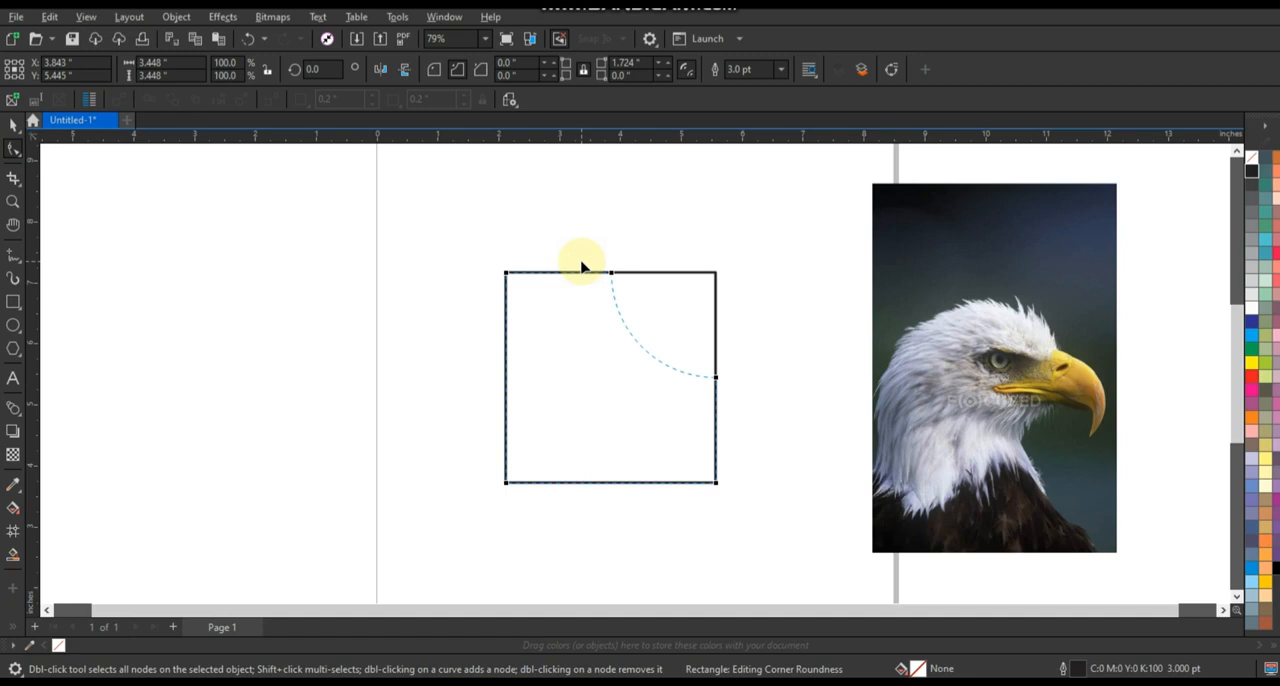
Replace the square's scalloped corner with round ones, 1.724 inches at right and about 0.159 and 0.172 inches at left, forming a D.
key(ctrl+z)
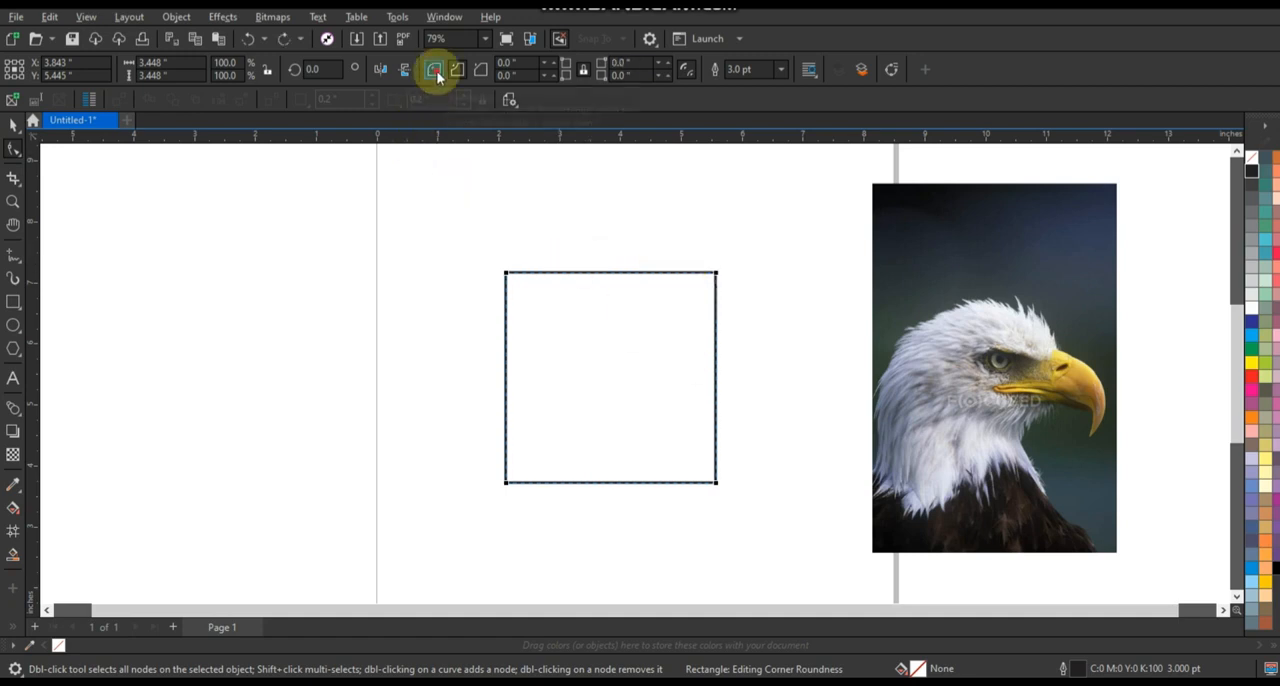
click(434, 71)
drag(716, 273, 608, 264)
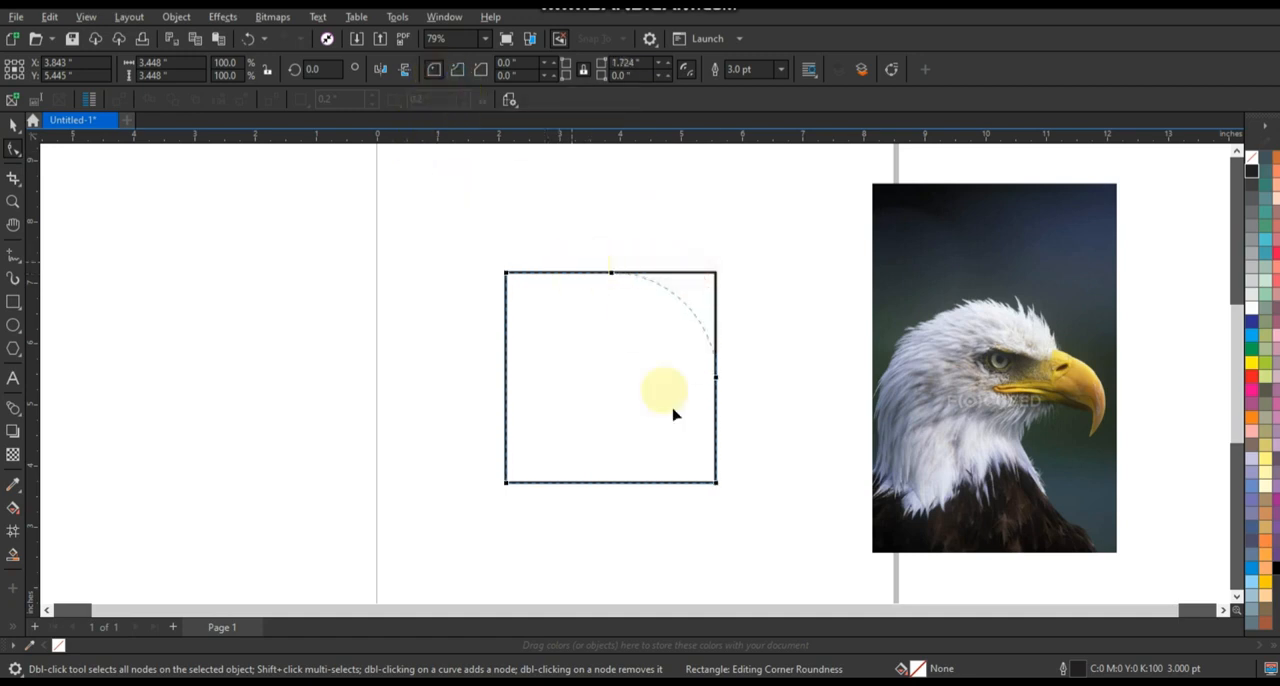
drag(716, 485, 559, 513)
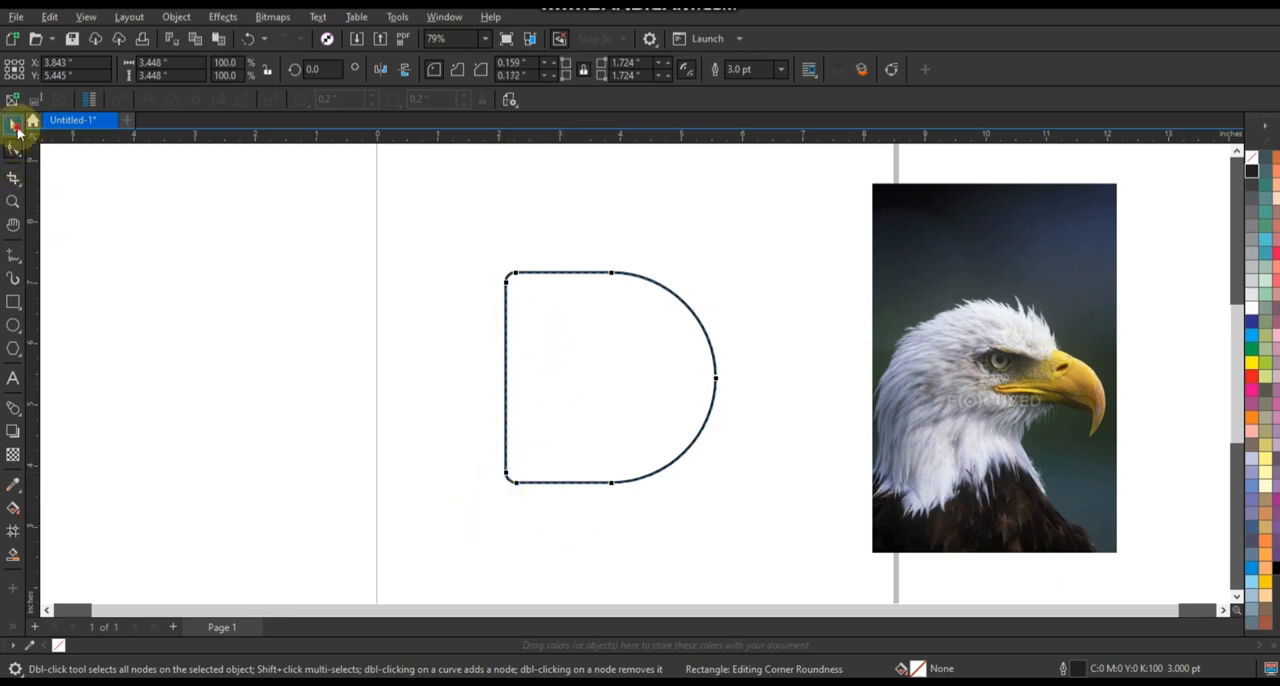
Move the eagle photo over the D shape and send it behind the outline.
click(17, 130)
click(210, 314)
drag(1009, 475, 616, 472)
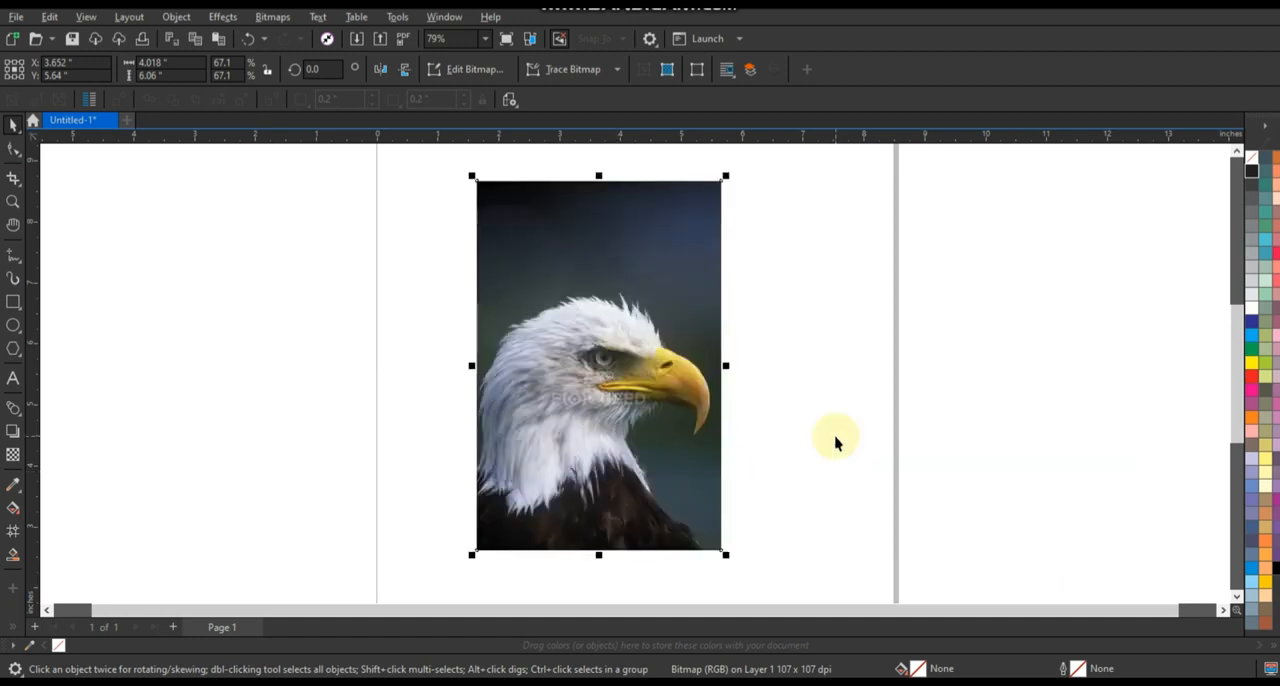
key(shift+Page_Down)
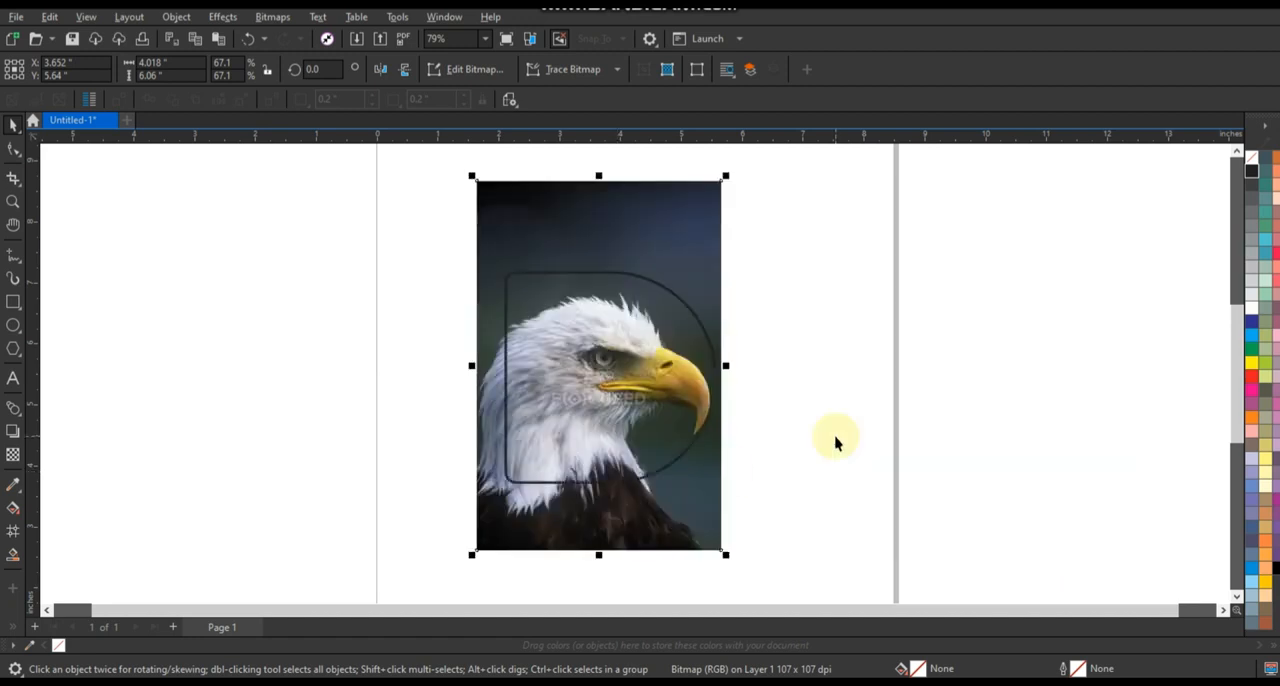
Apply a uniform transparency of 49 to the eagle photo.
click(13, 455)
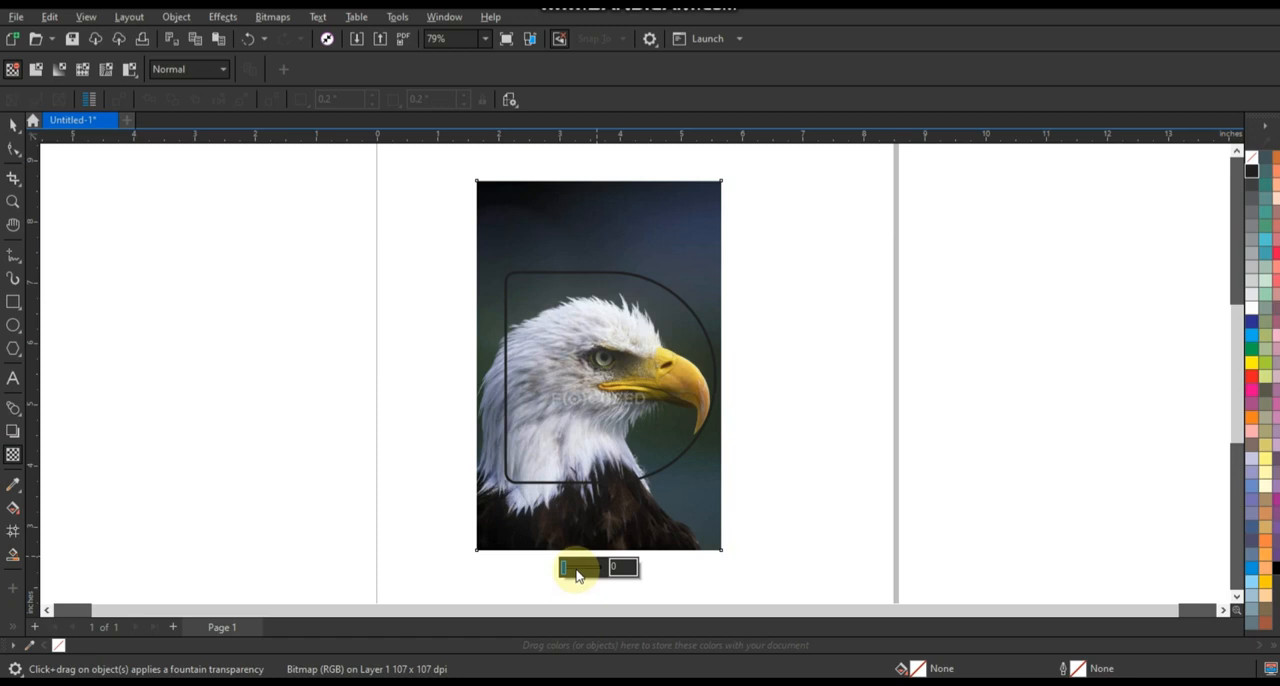
click(576, 576)
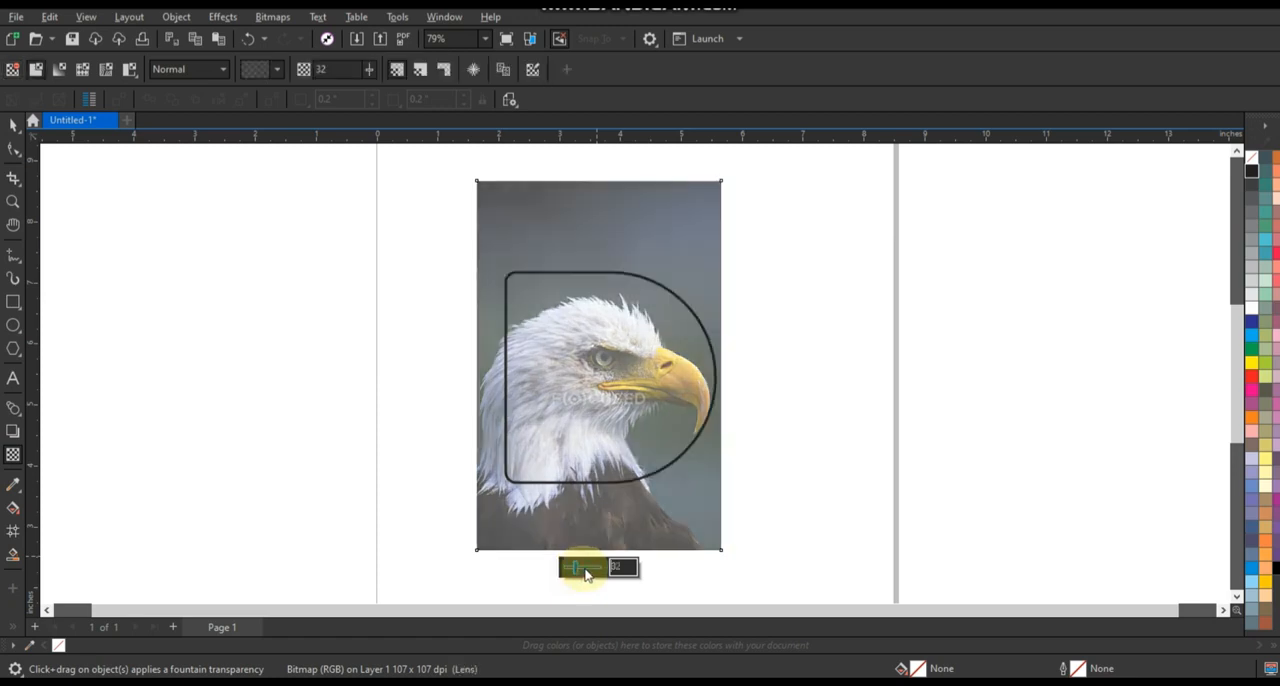
drag(578, 572, 582, 571)
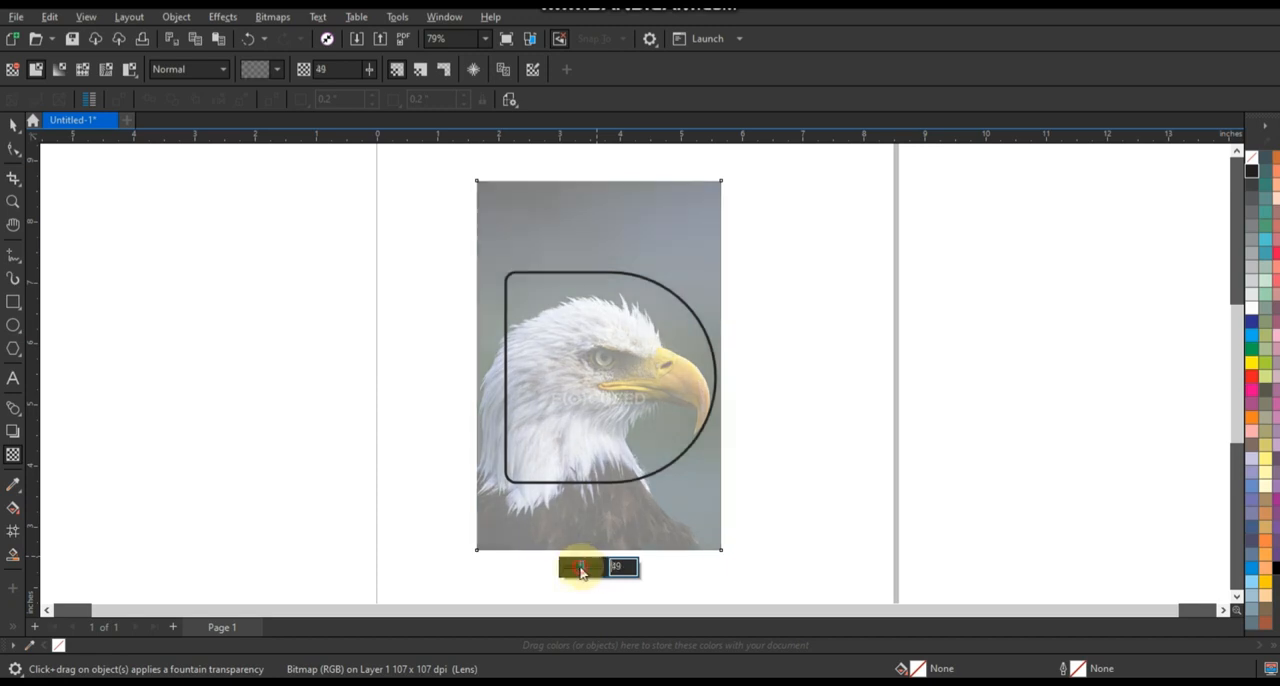
Scale the eagle photo down to about 3.515 by 5.301 inches and shift it slightly left so the head fits the D outline.
click(13, 125)
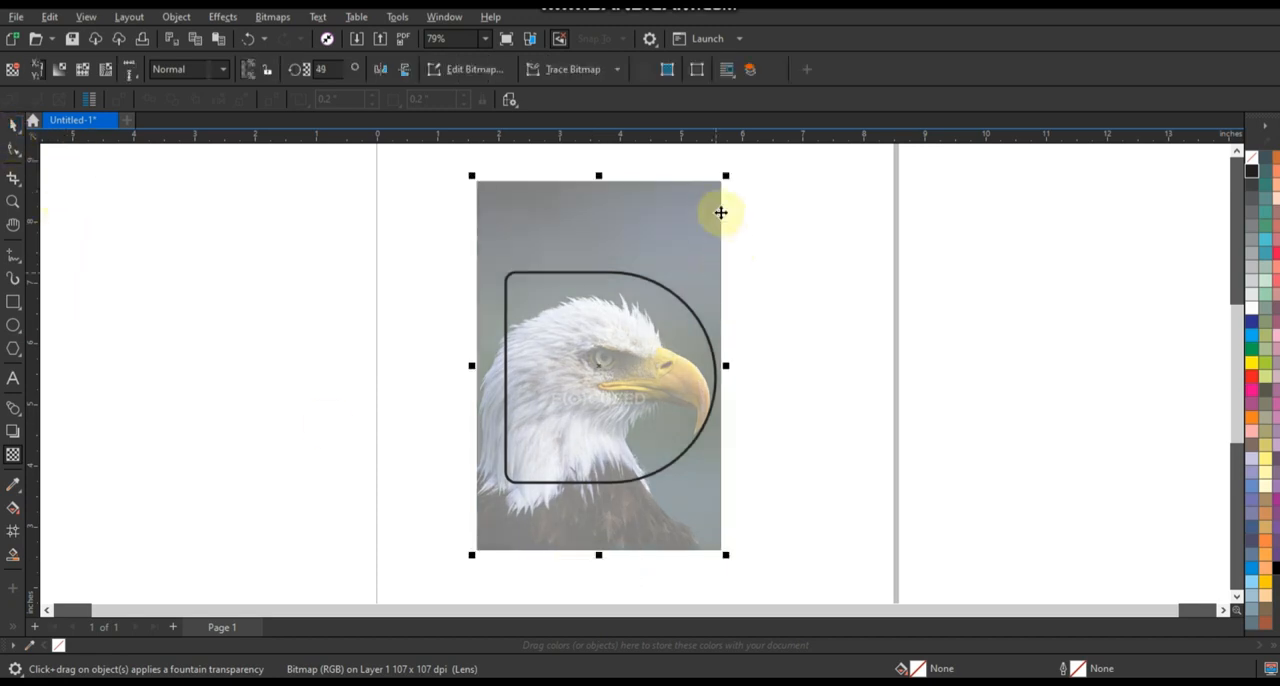
drag(726, 178, 705, 210)
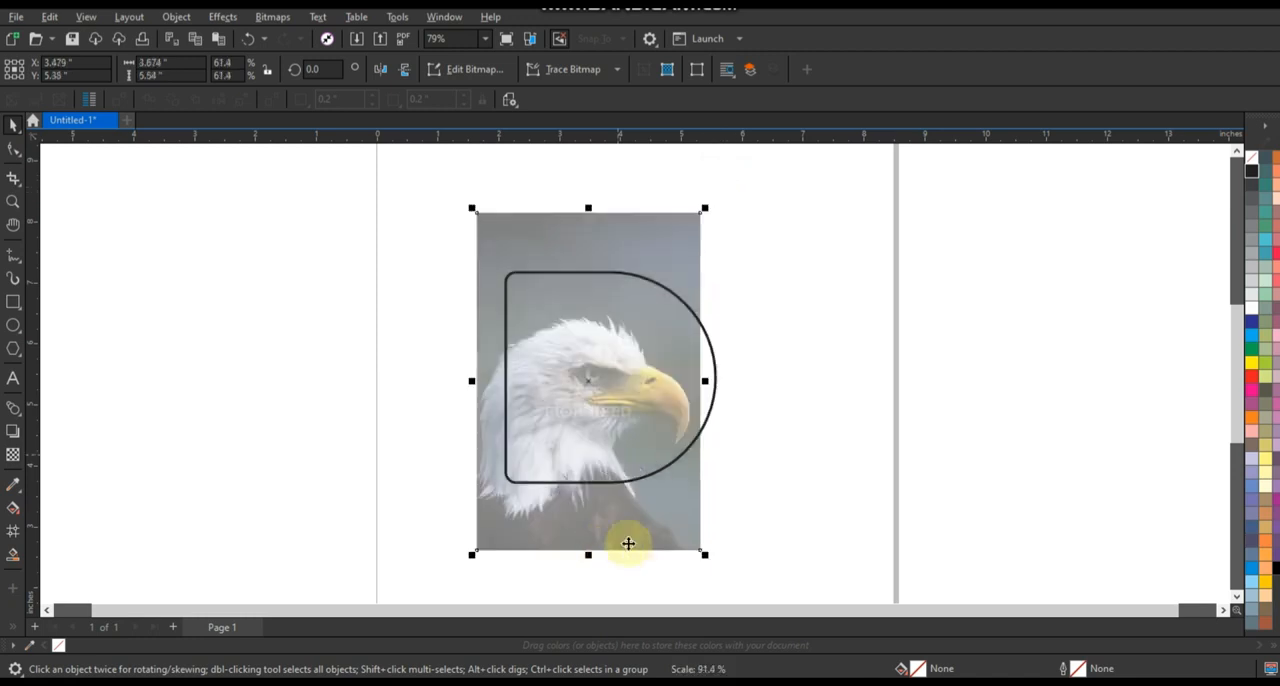
drag(628, 540, 626, 524)
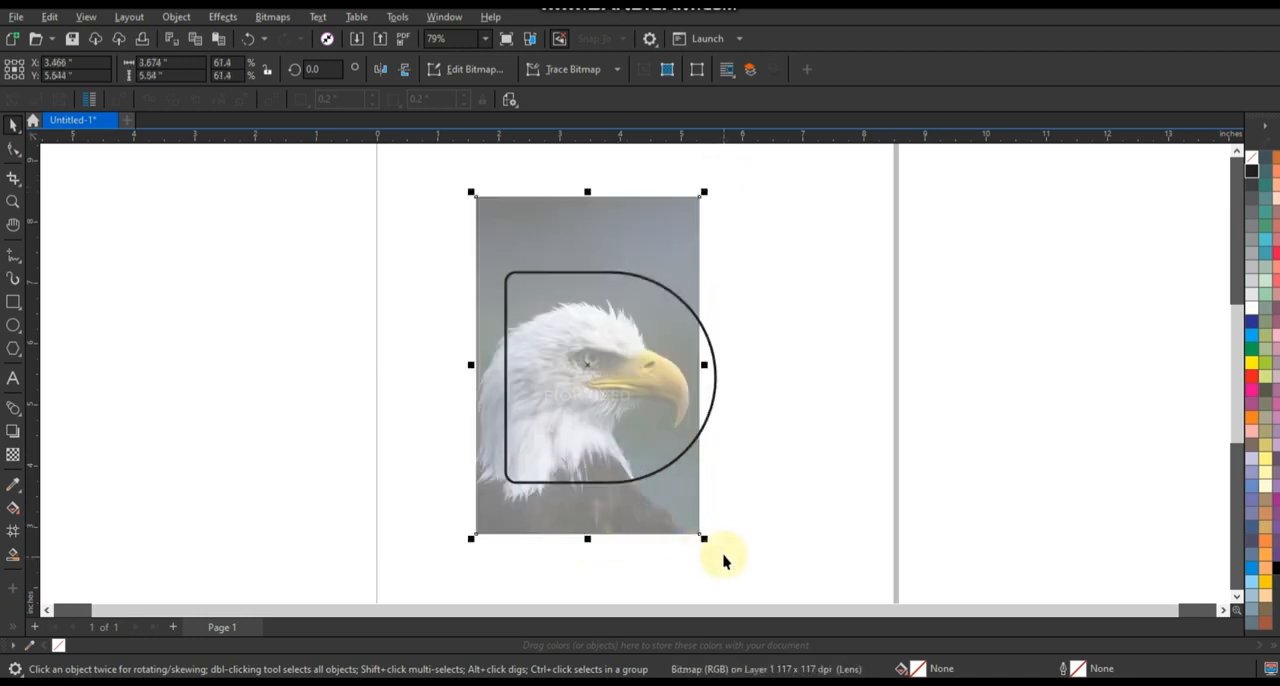
drag(703, 548, 669, 518)
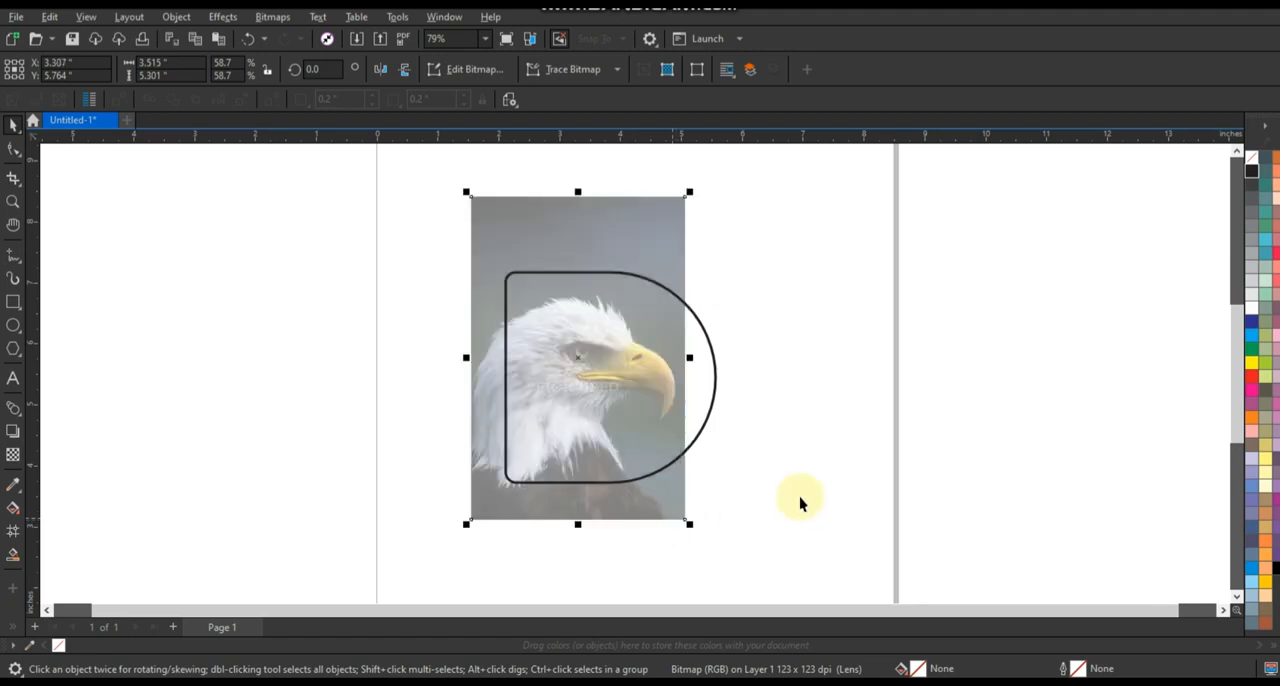
click(799, 496)
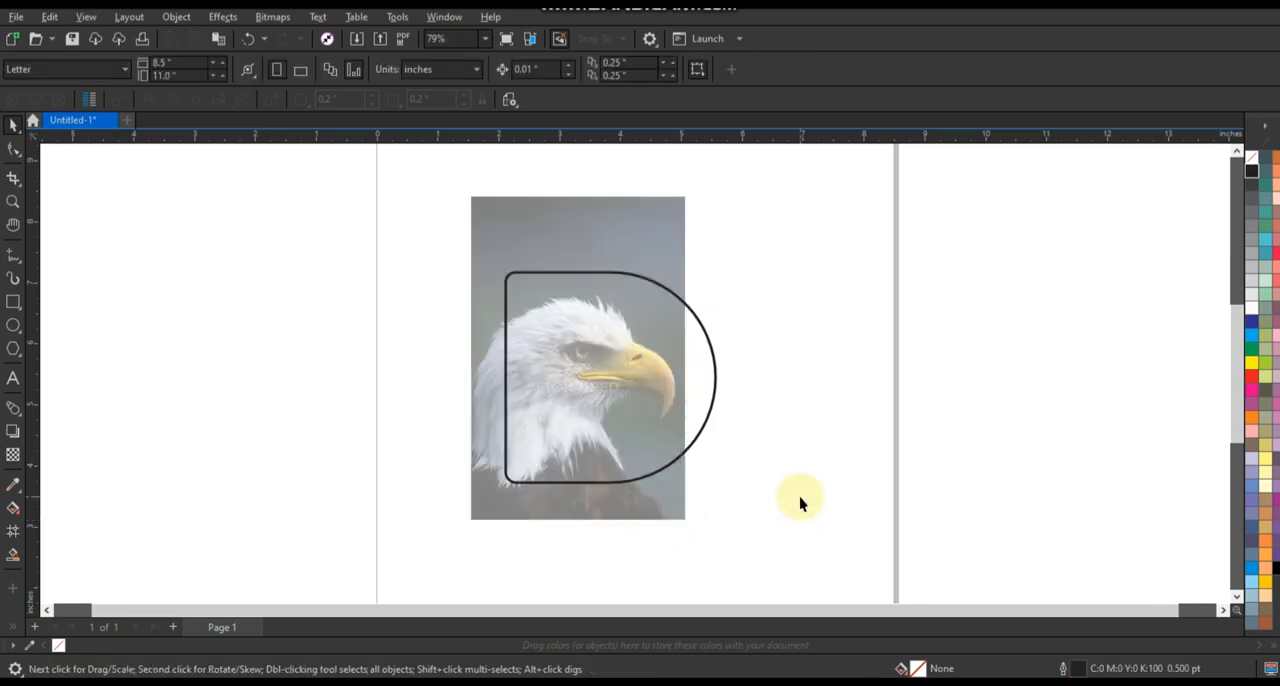
click(641, 500)
key(Left)
key(Left)
key(Left)
key(Left)
key(Left)
key(Left)
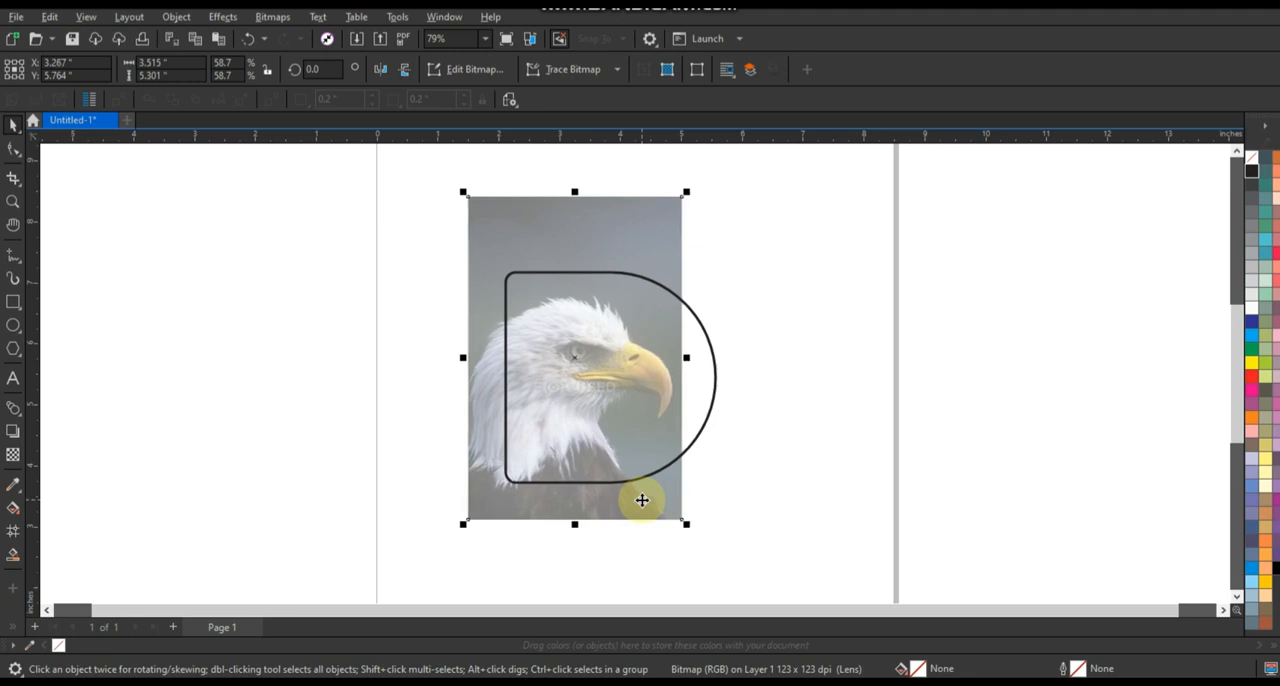
click(848, 456)
Set the default outline width for new graphic objects to 3.0 pt for the Freehand tool.
click(11, 204)
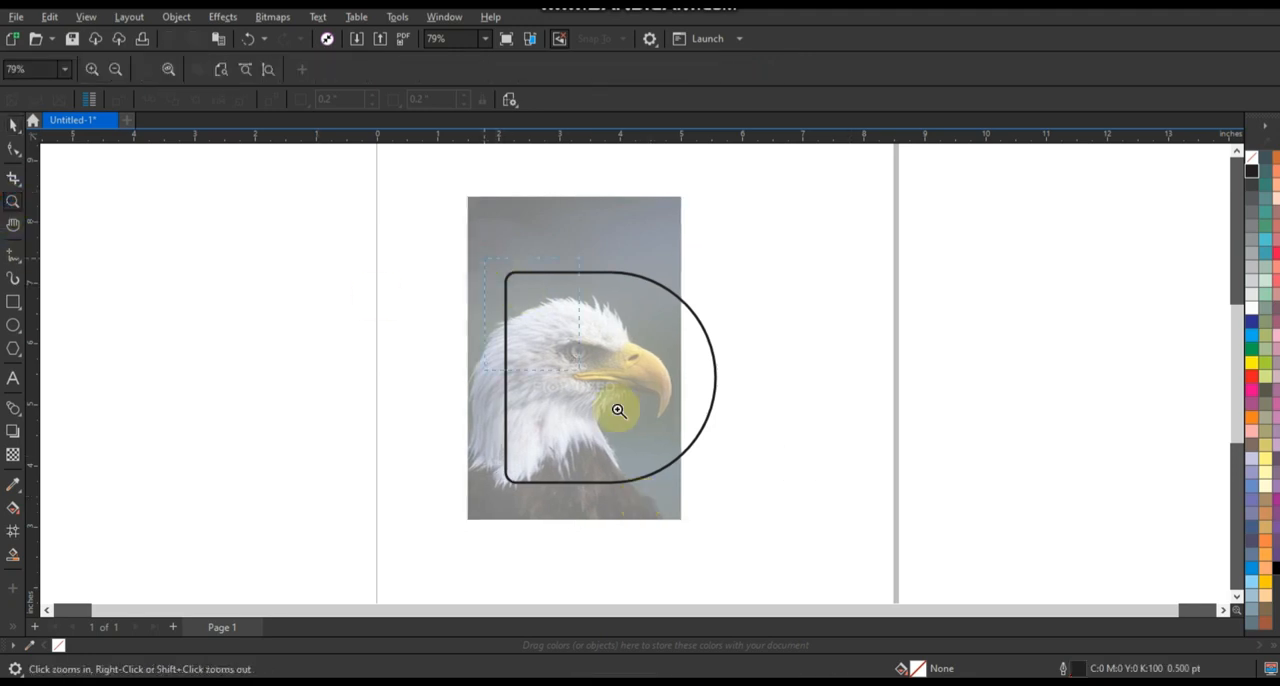
drag(485, 258, 766, 498)
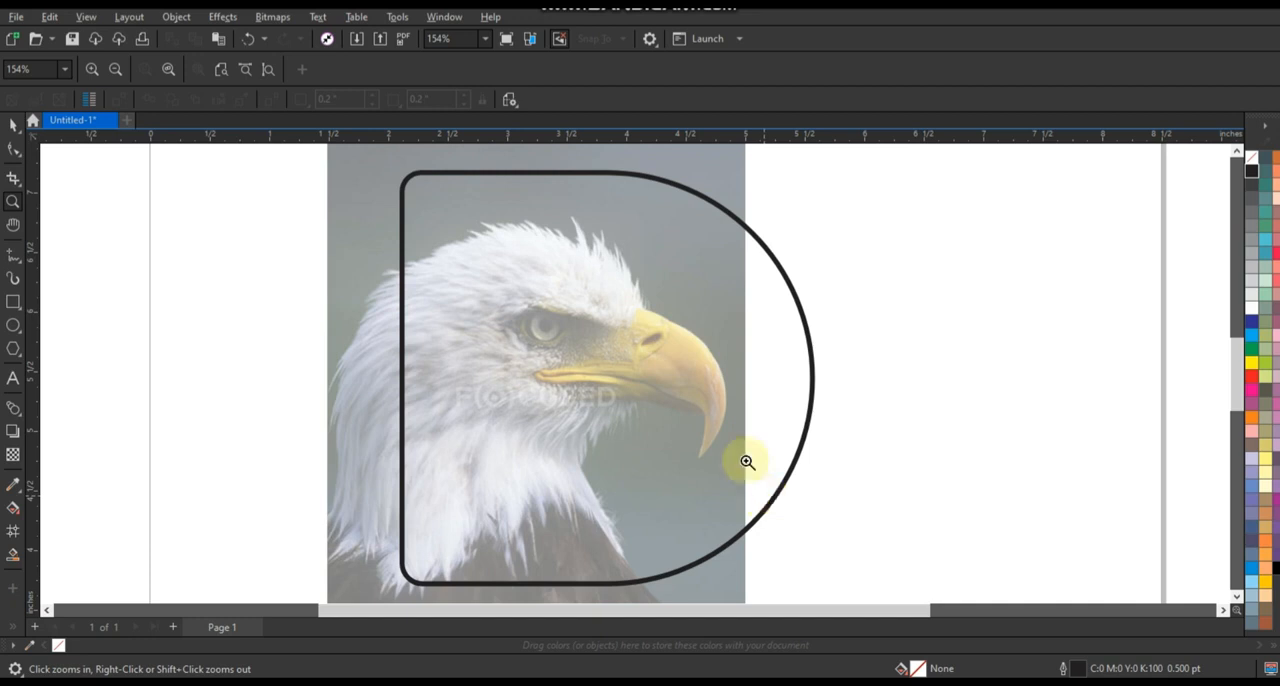
click(11, 258)
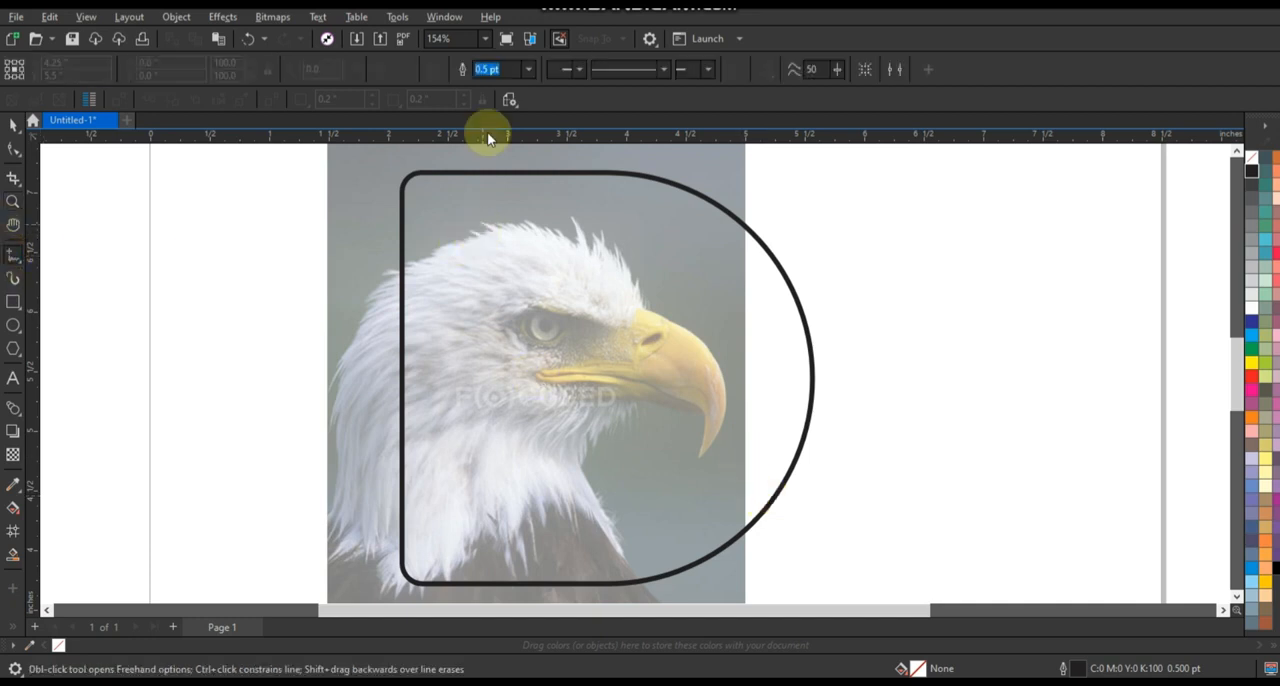
click(529, 70)
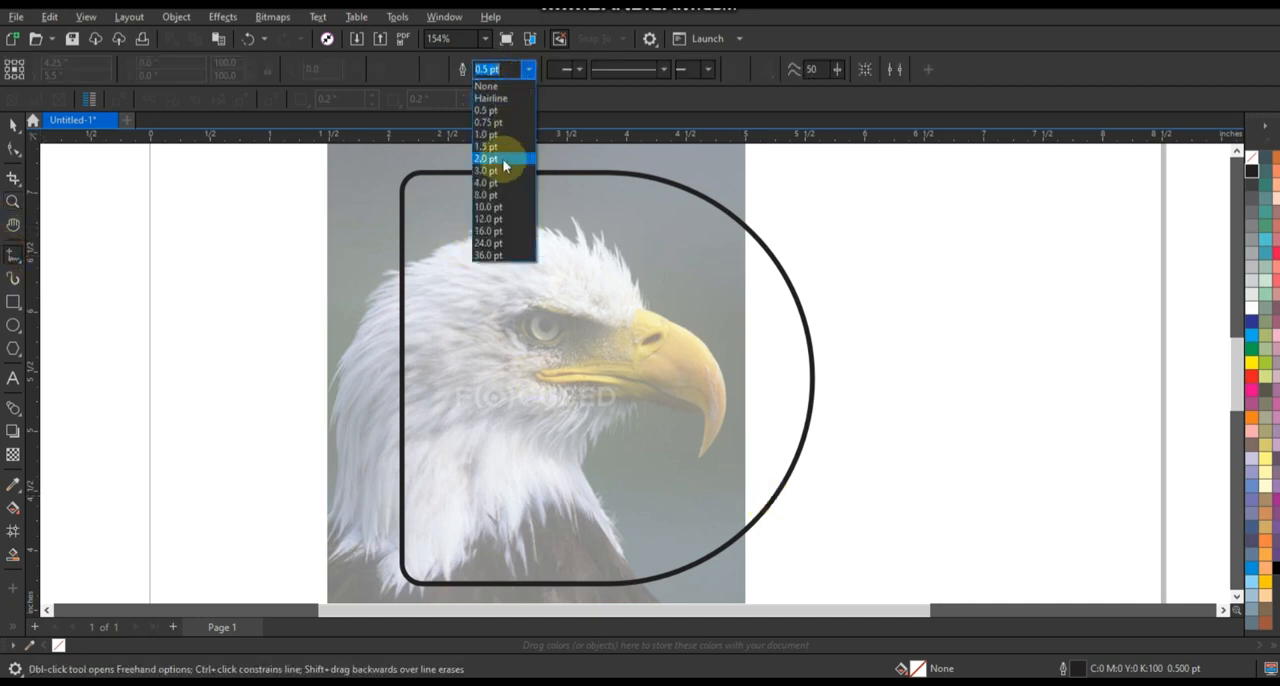
click(497, 162)
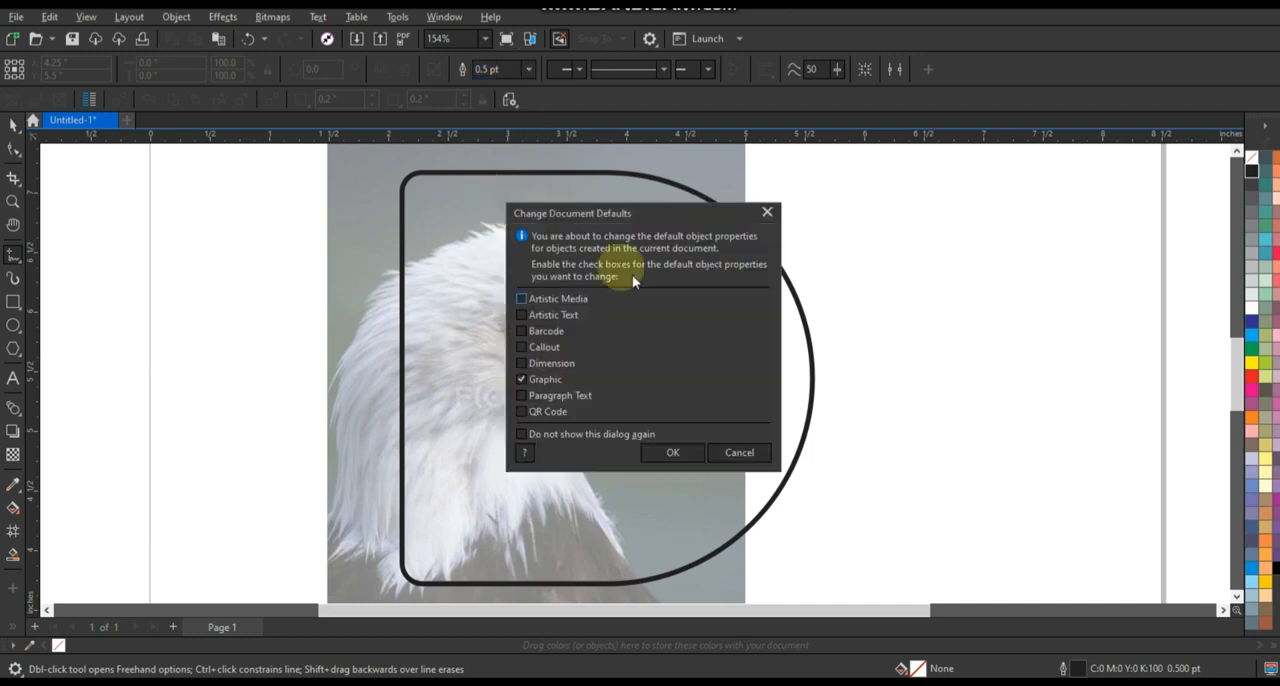
click(674, 452)
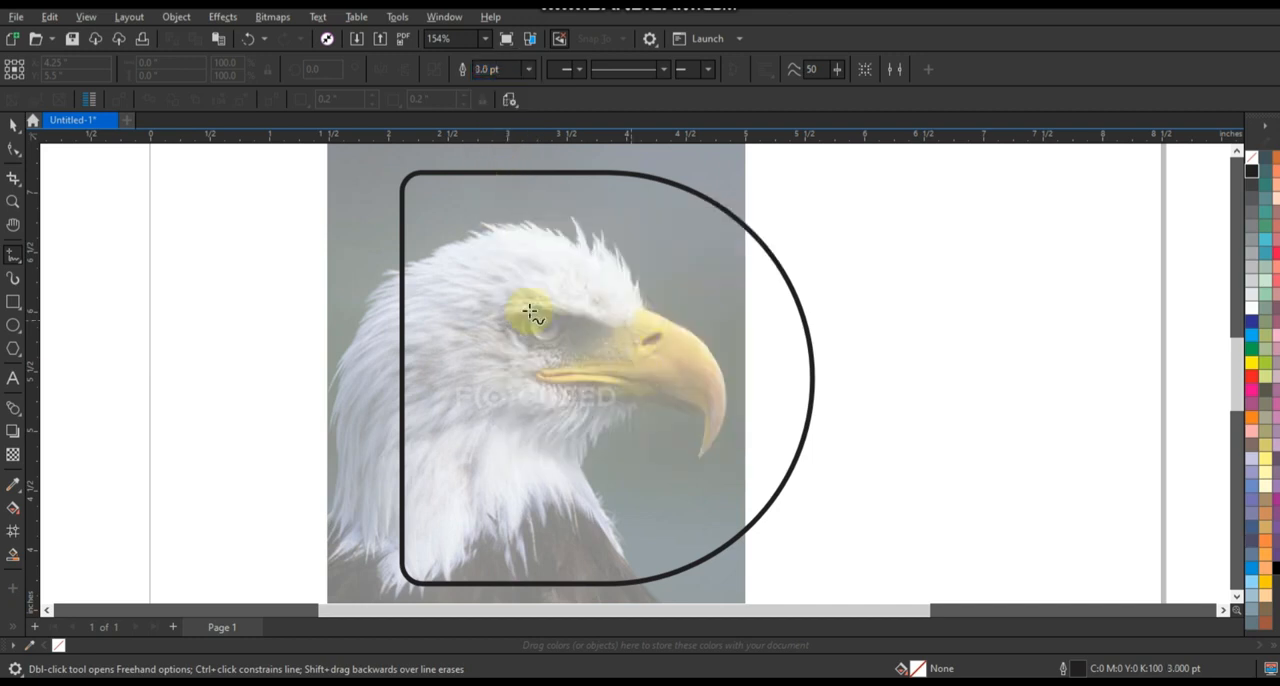
Trace a rough straight-segment line from the back of the eagle's head over a crown notch and beak tip to the D's lower curve.
click(386, 271)
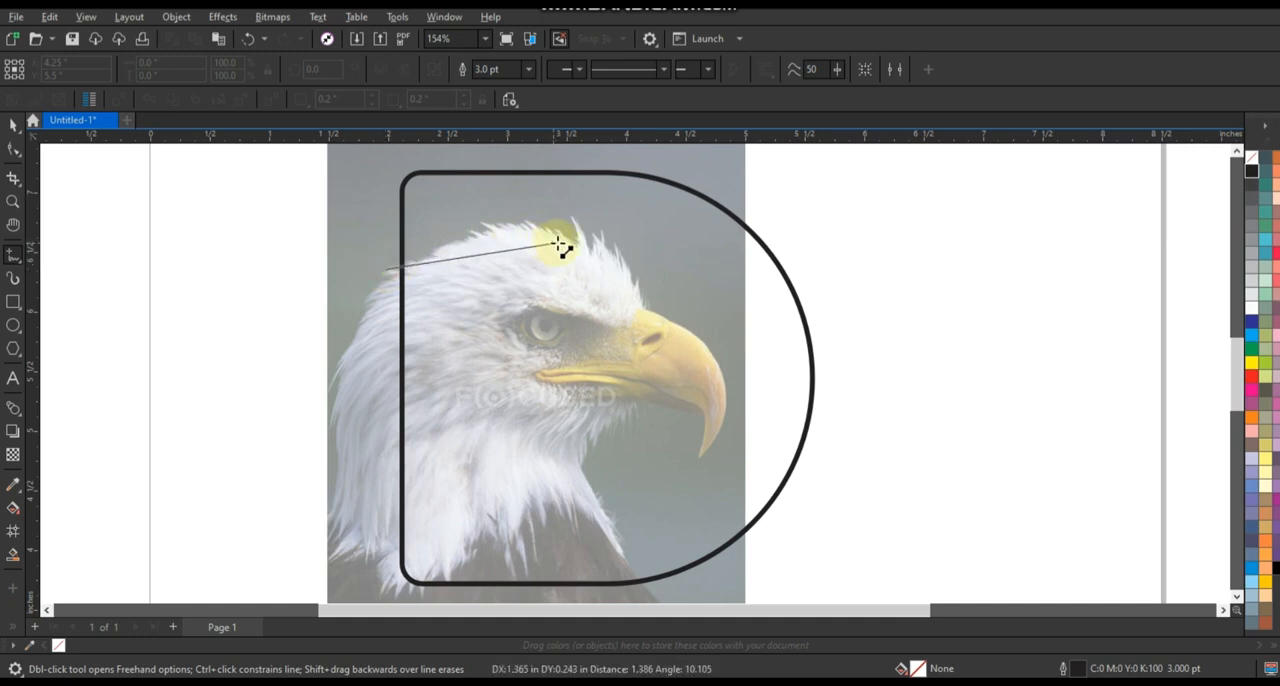
click(560, 245)
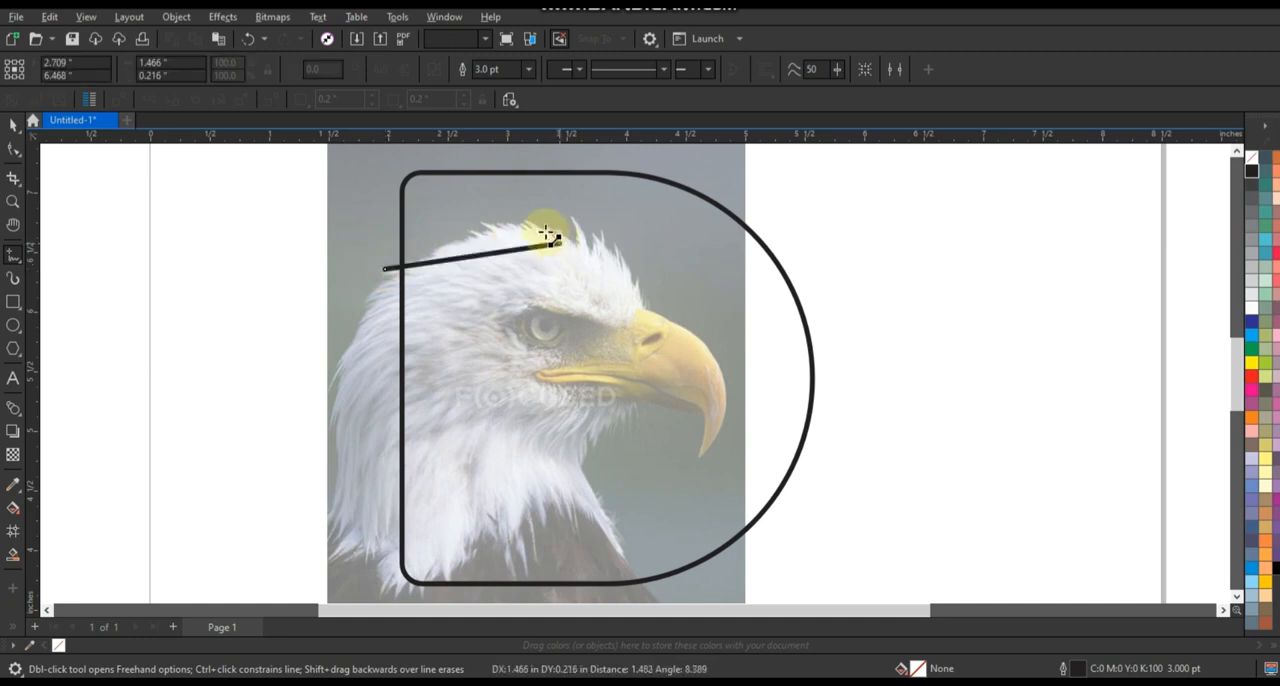
click(544, 230)
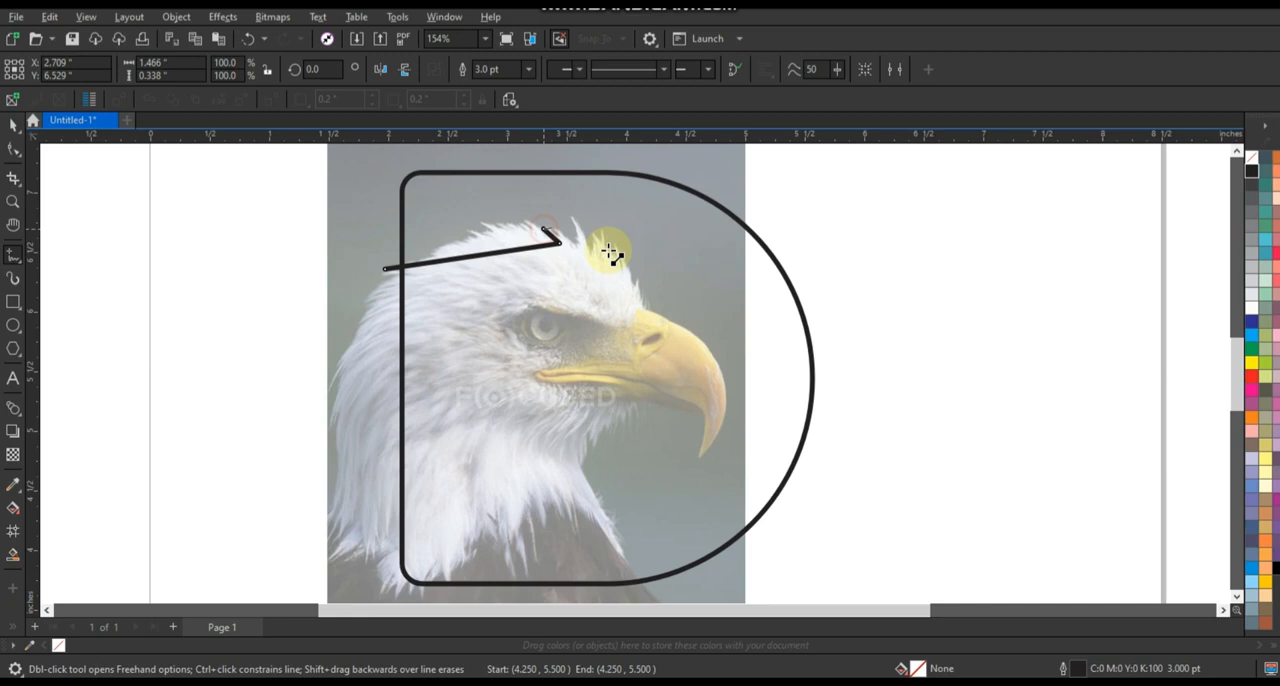
click(648, 306)
click(648, 306)
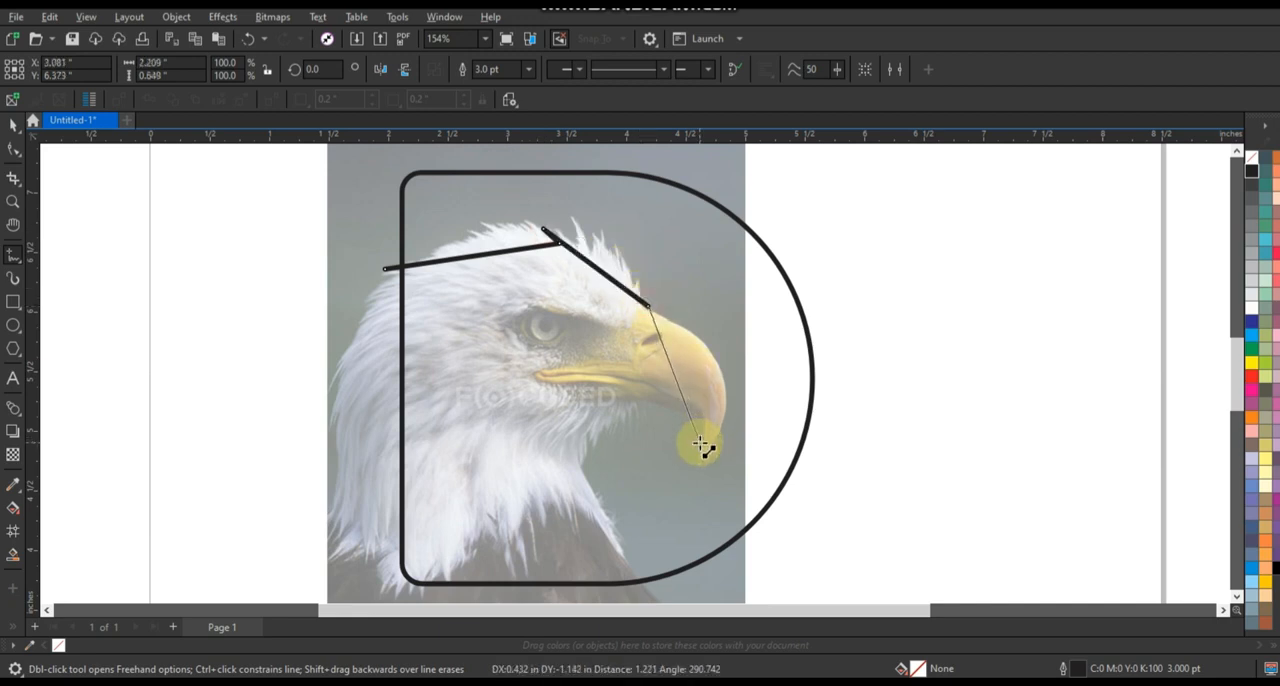
click(700, 443)
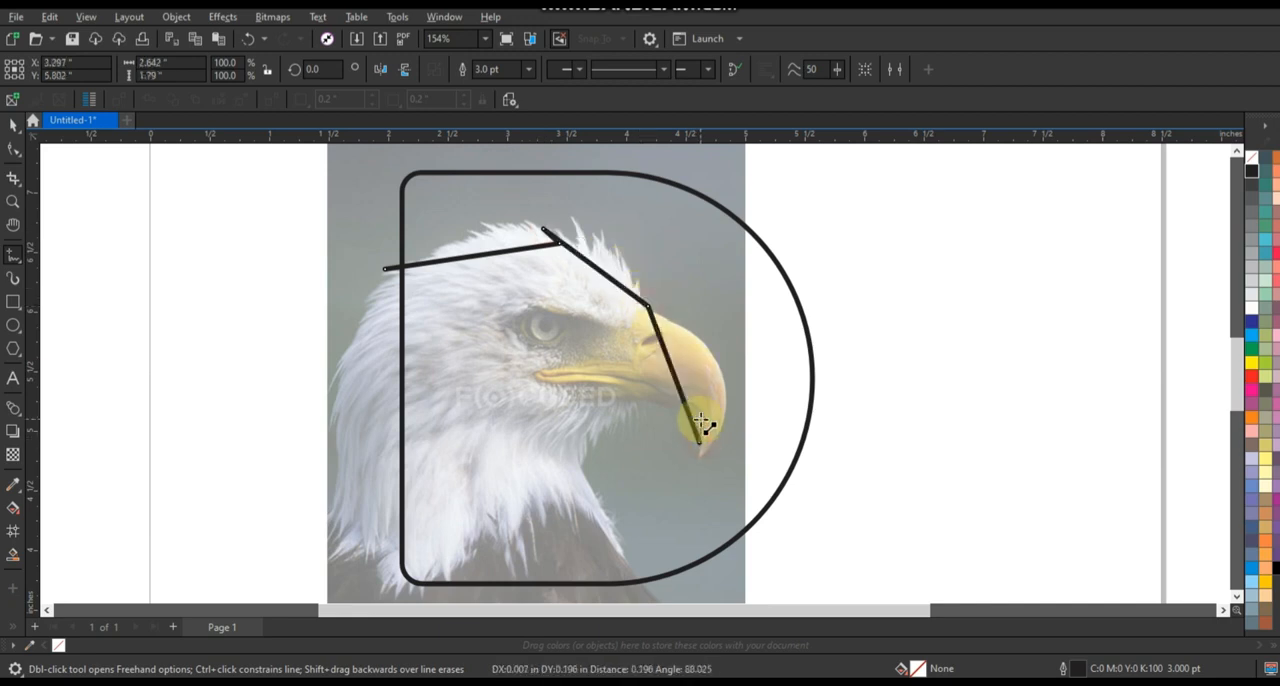
double_click(703, 578)
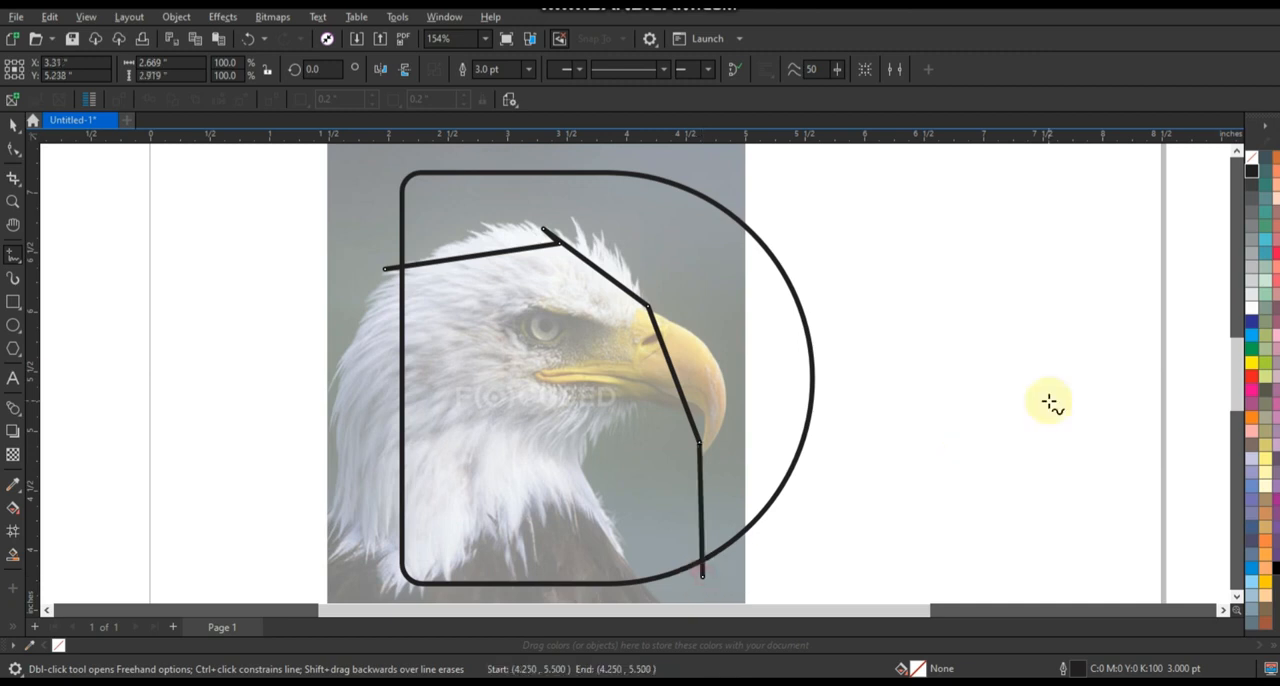
Convert the traced line's segments to curves and bend the crown and forehead parts to follow the eagle's head.
click(13, 148)
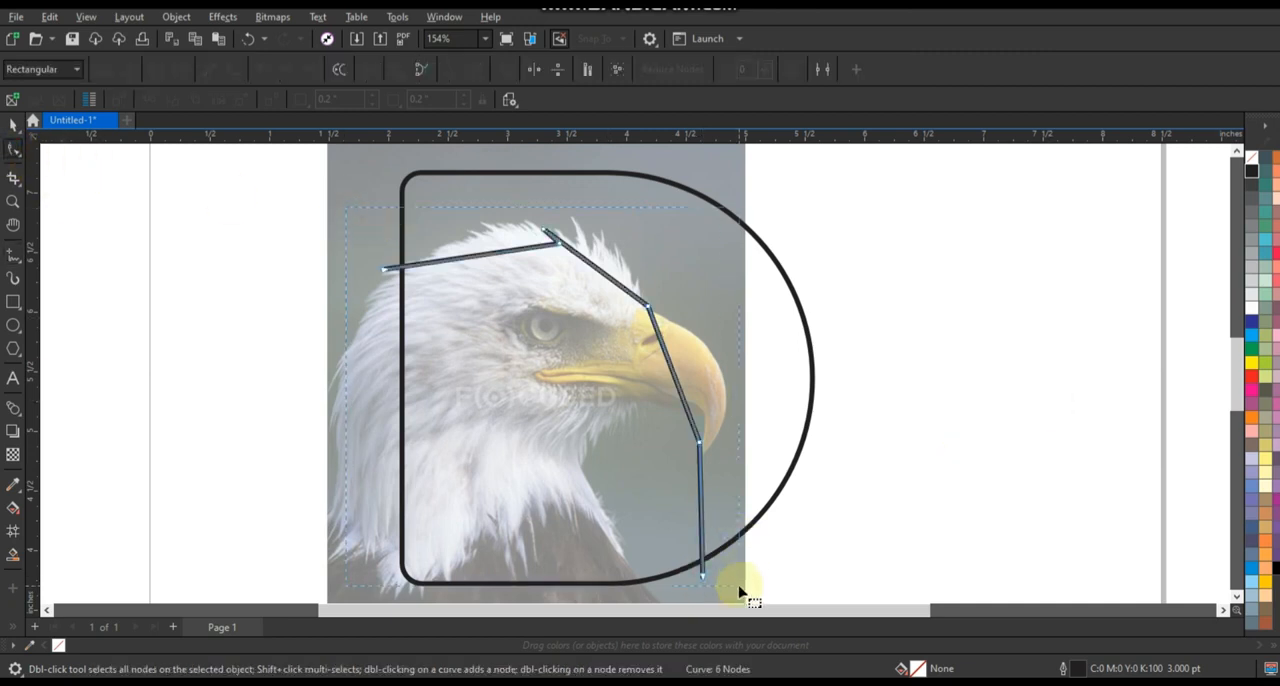
click(233, 69)
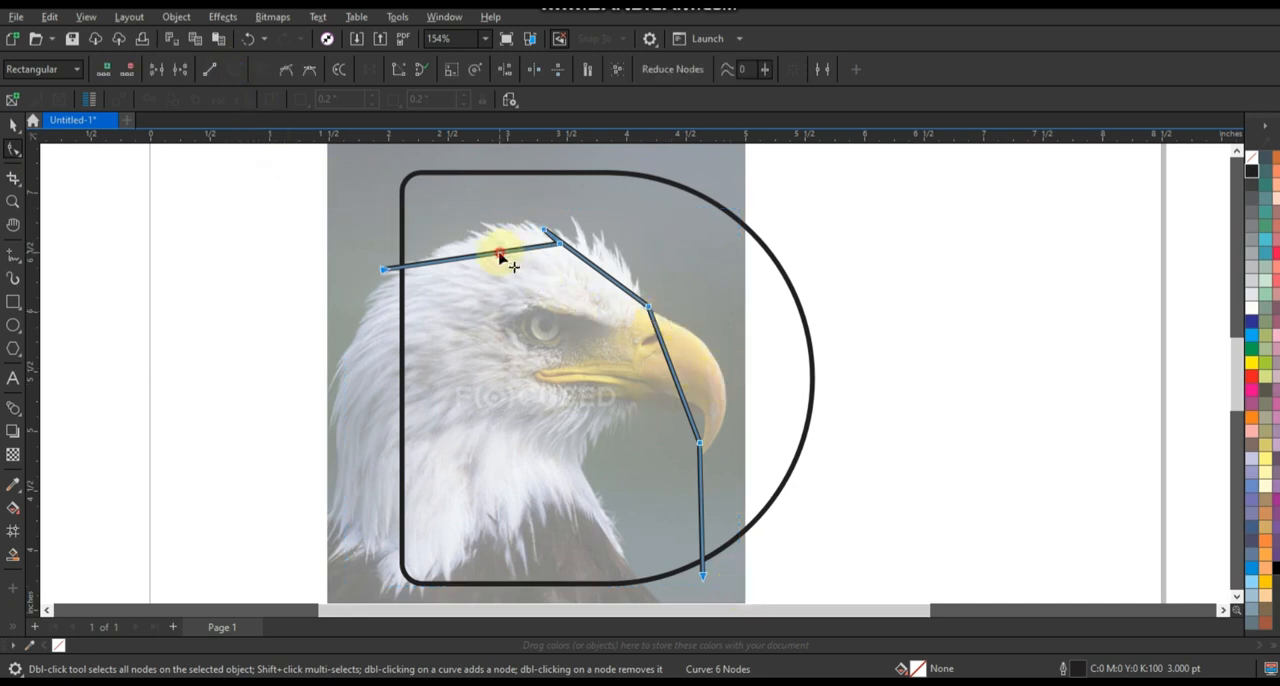
drag(500, 254, 546, 229)
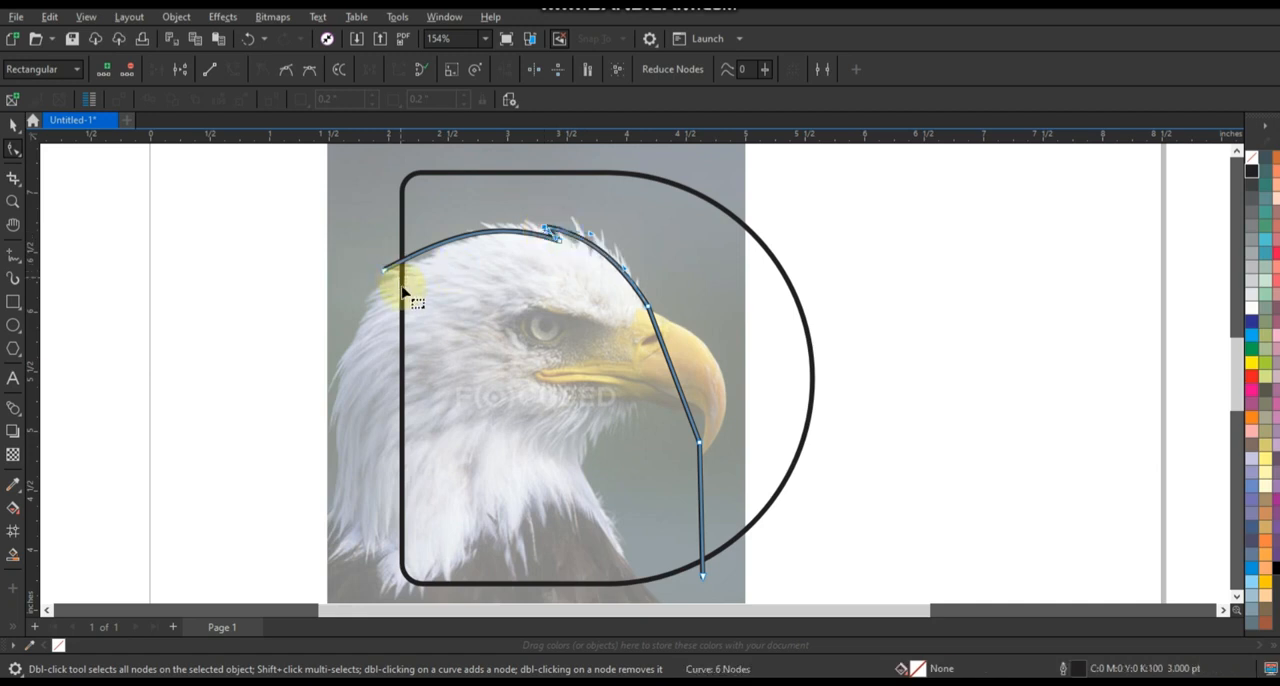
drag(386, 270, 414, 250)
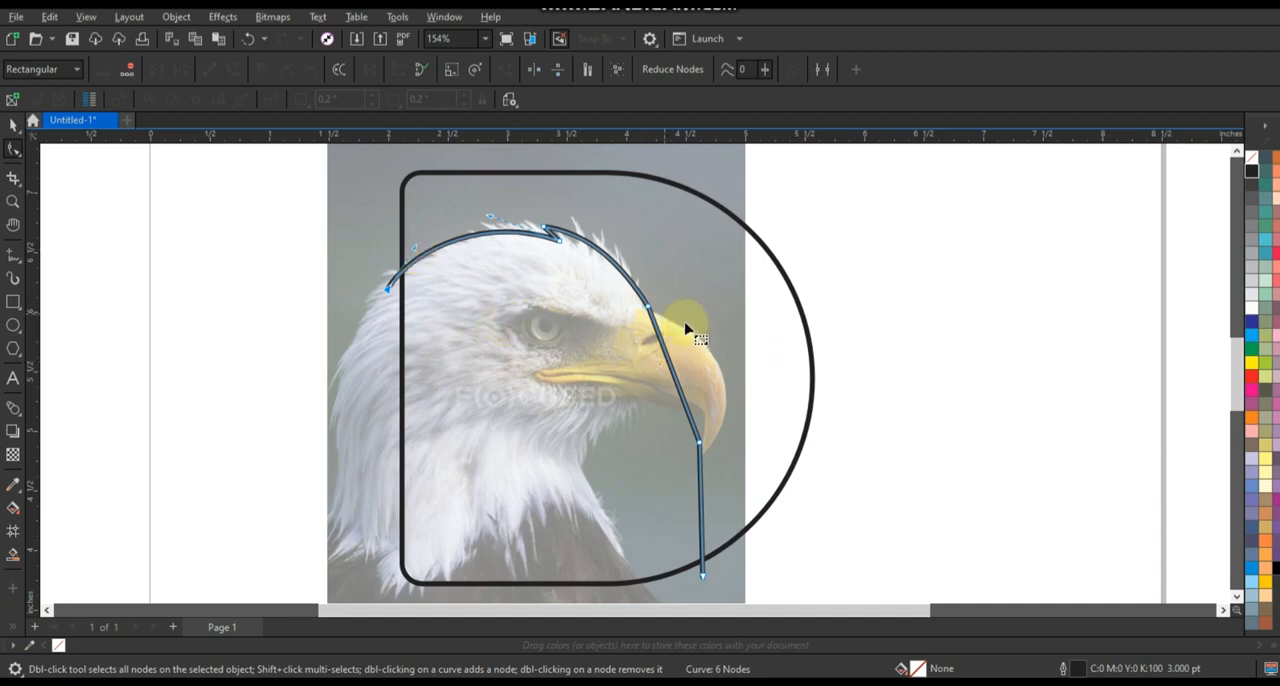
Move the node at the beak's base and refine the forehead and upper beak curves to match the photo.
drag(689, 298, 661, 318)
drag(592, 235, 598, 228)
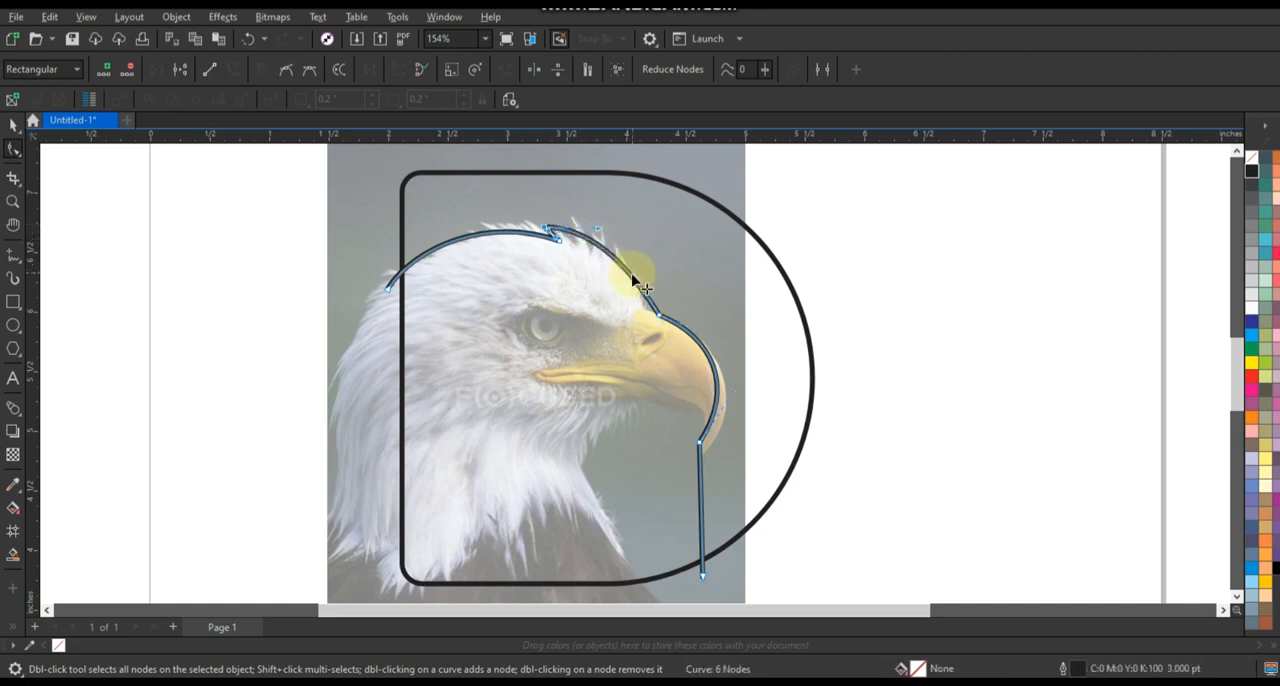
drag(633, 279, 639, 272)
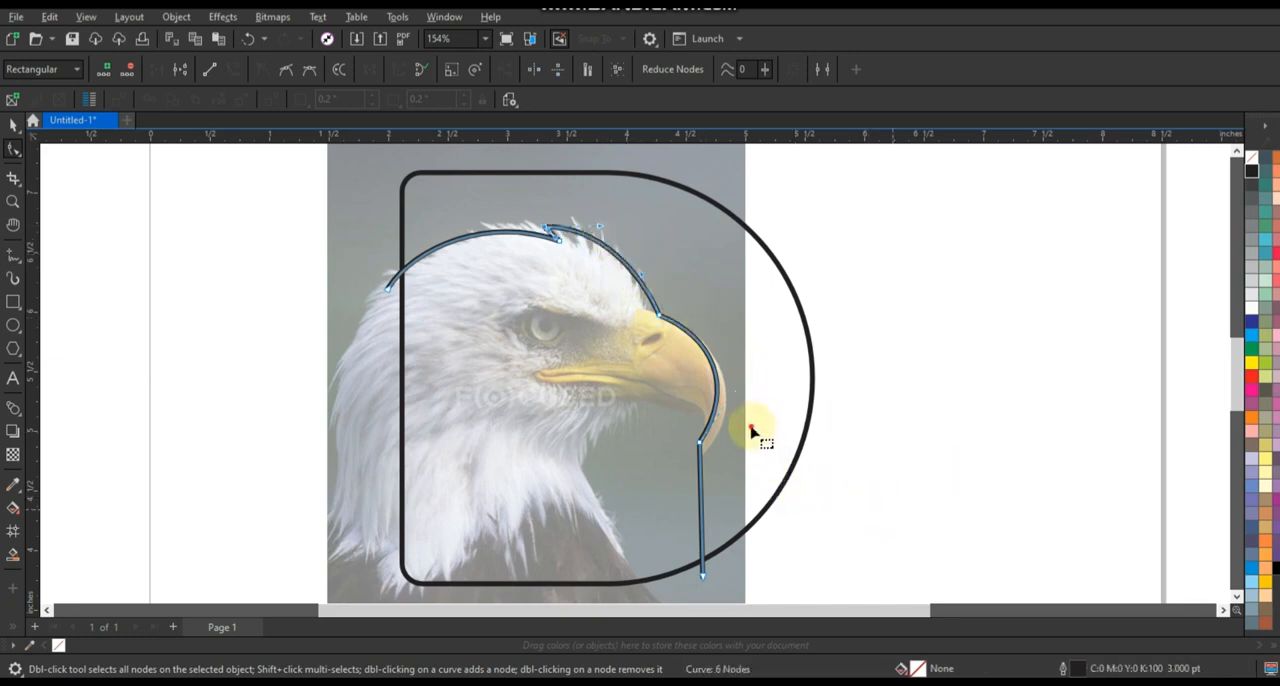
Bend the segment below the beak tip into a deep curve forming the lower beak, throat and front of the neck.
click(690, 487)
drag(700, 489, 622, 347)
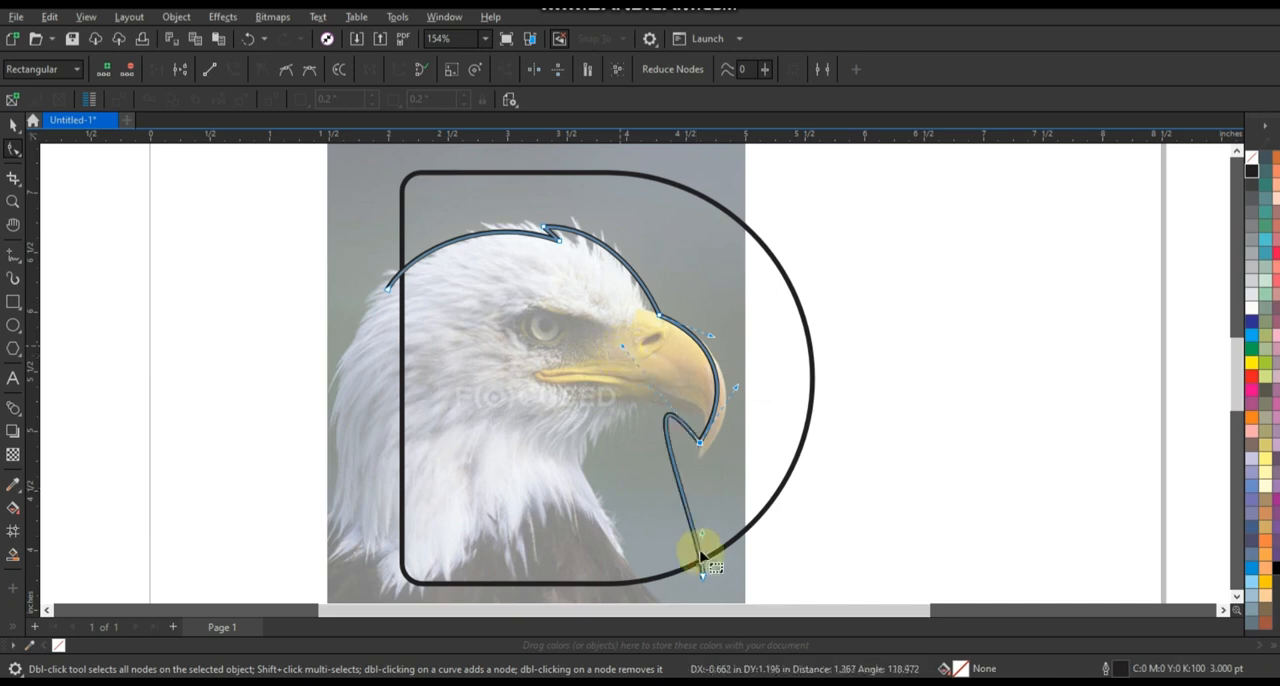
drag(702, 534, 536, 574)
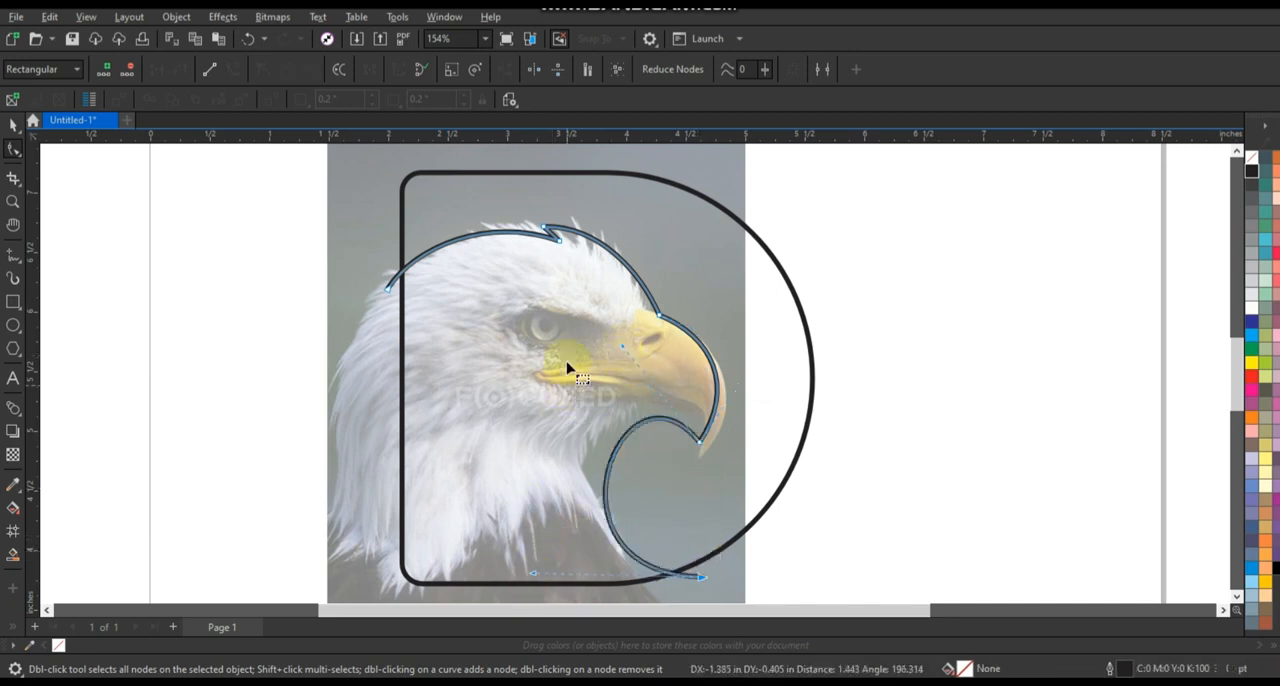
drag(623, 347, 619, 287)
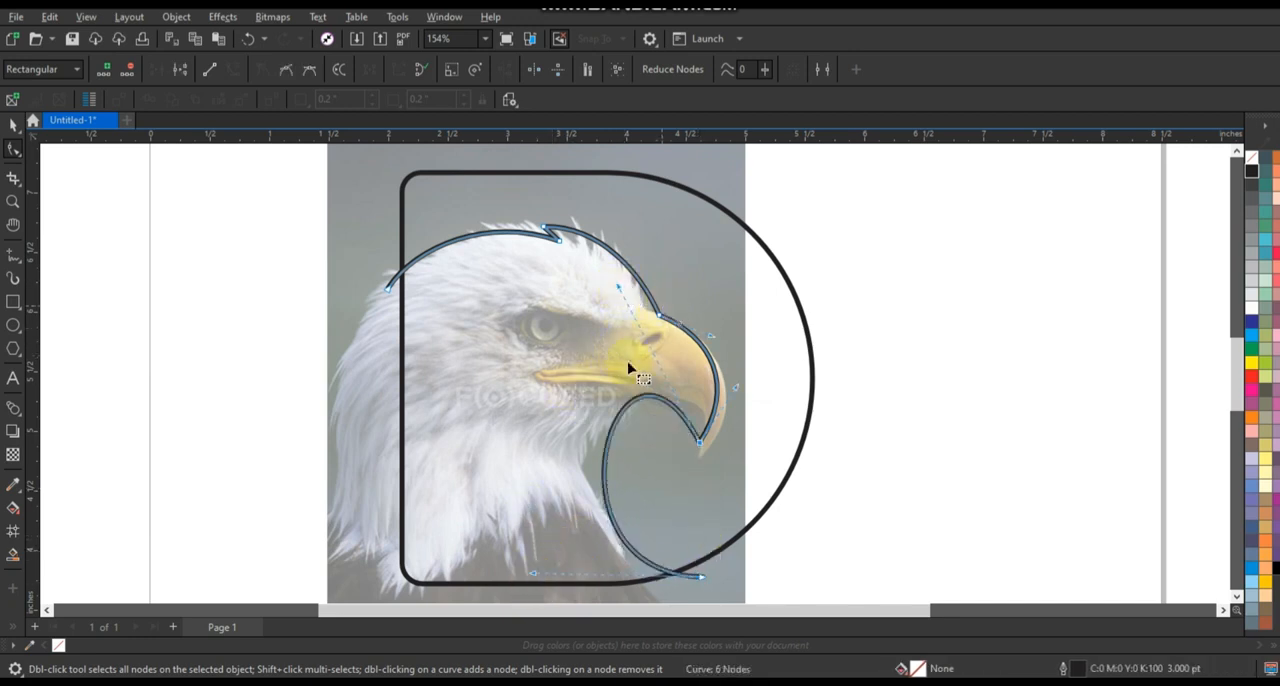
Refine the curve handles of the eagle outline's throat arc and upper beak to smooth both curves.
scroll(614, 382, down, 1)
drag(571, 485, 546, 481)
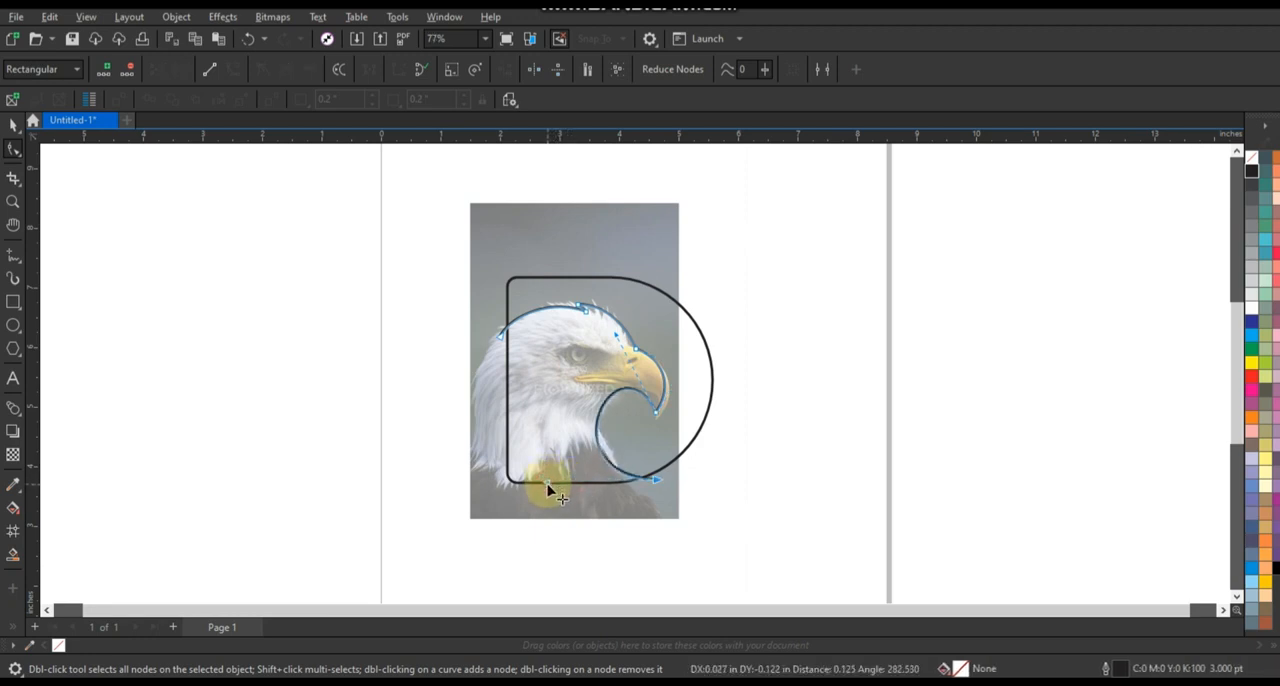
drag(616, 335, 612, 342)
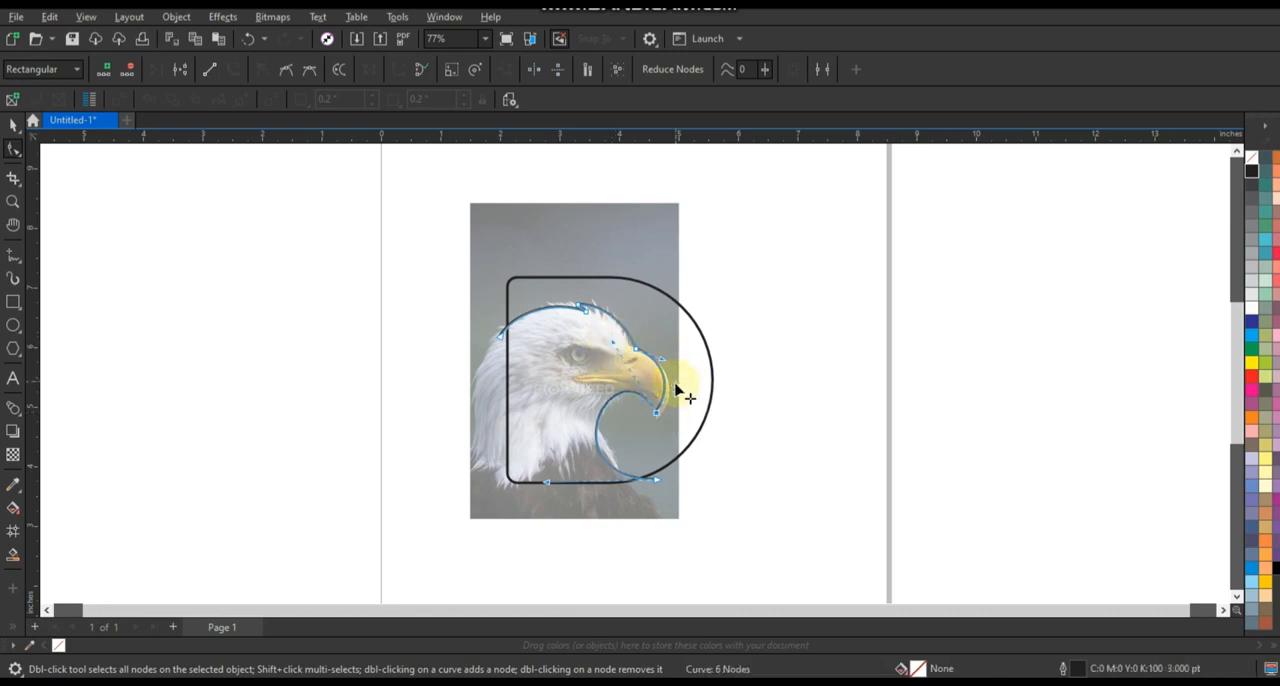
mouse_move(674, 384)
mouse_down()
mouse_move(672, 372)
mouse_move(675, 382)
mouse_up()
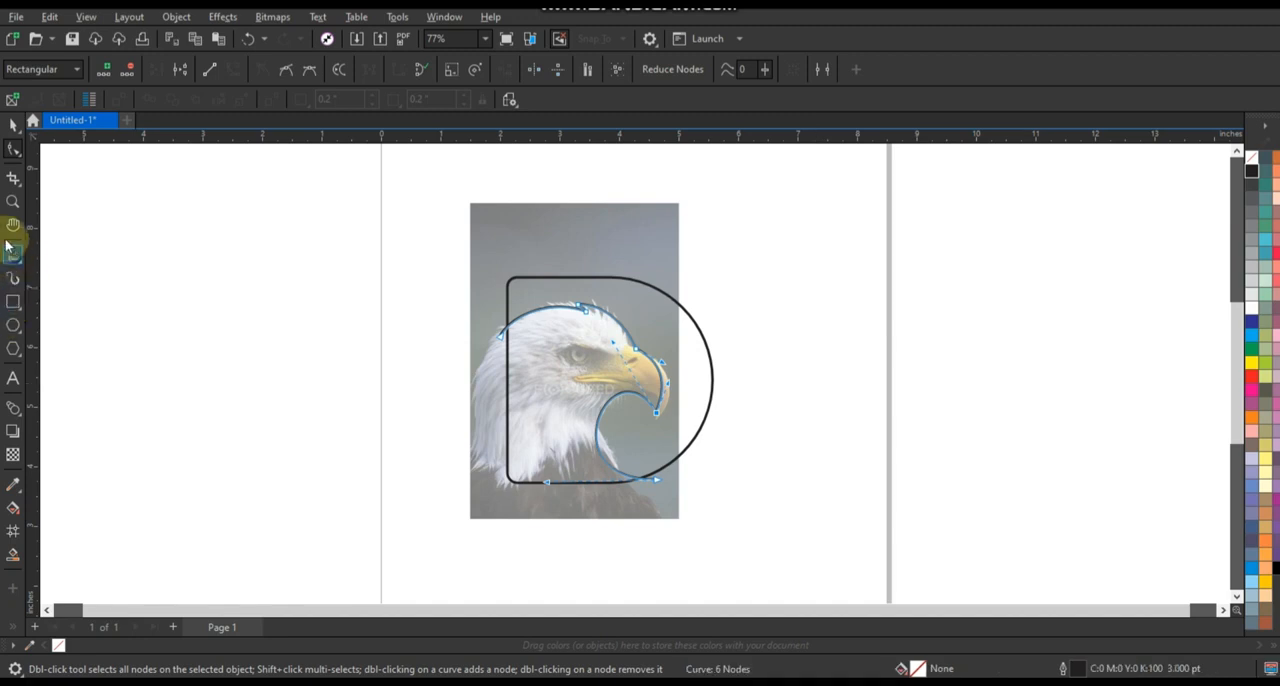
Trace a straight-segment line from the beak tip to a small notch behind the eye and on to the back of the head.
click(13, 201)
mouse_move(449, 254)
mouse_down()
mouse_move(471, 289)
mouse_move(760, 526)
mouse_up()
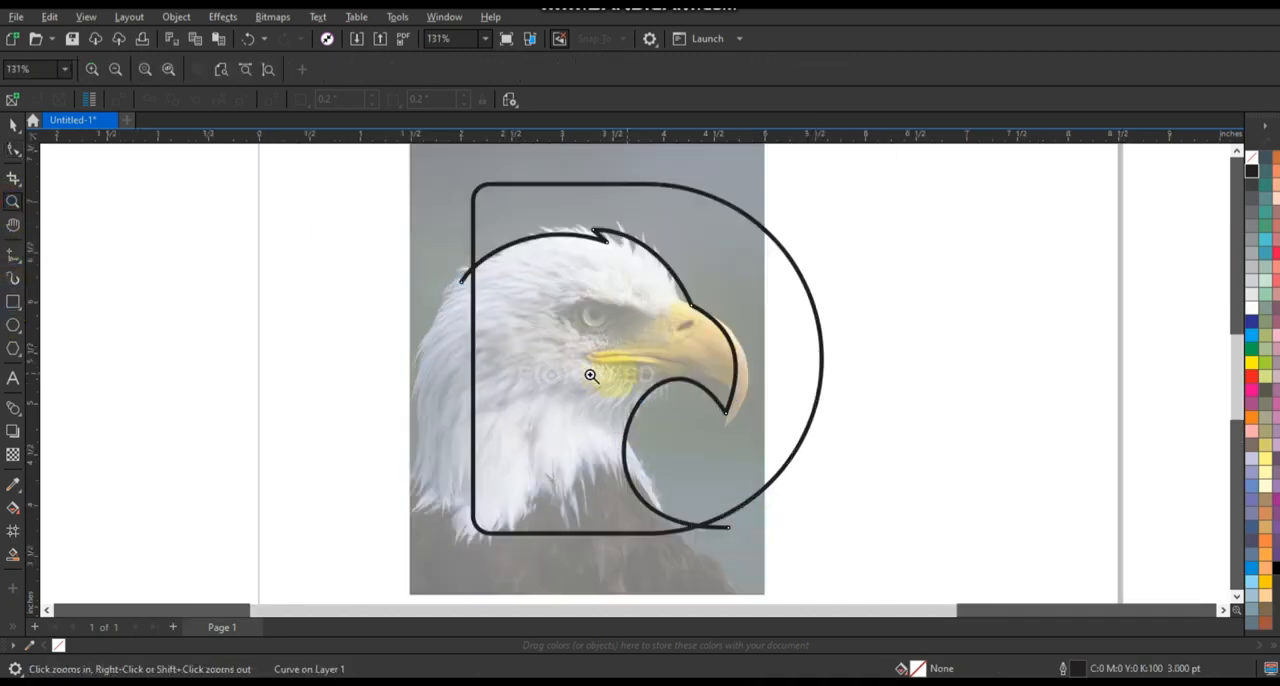
key(F5)
click(731, 427)
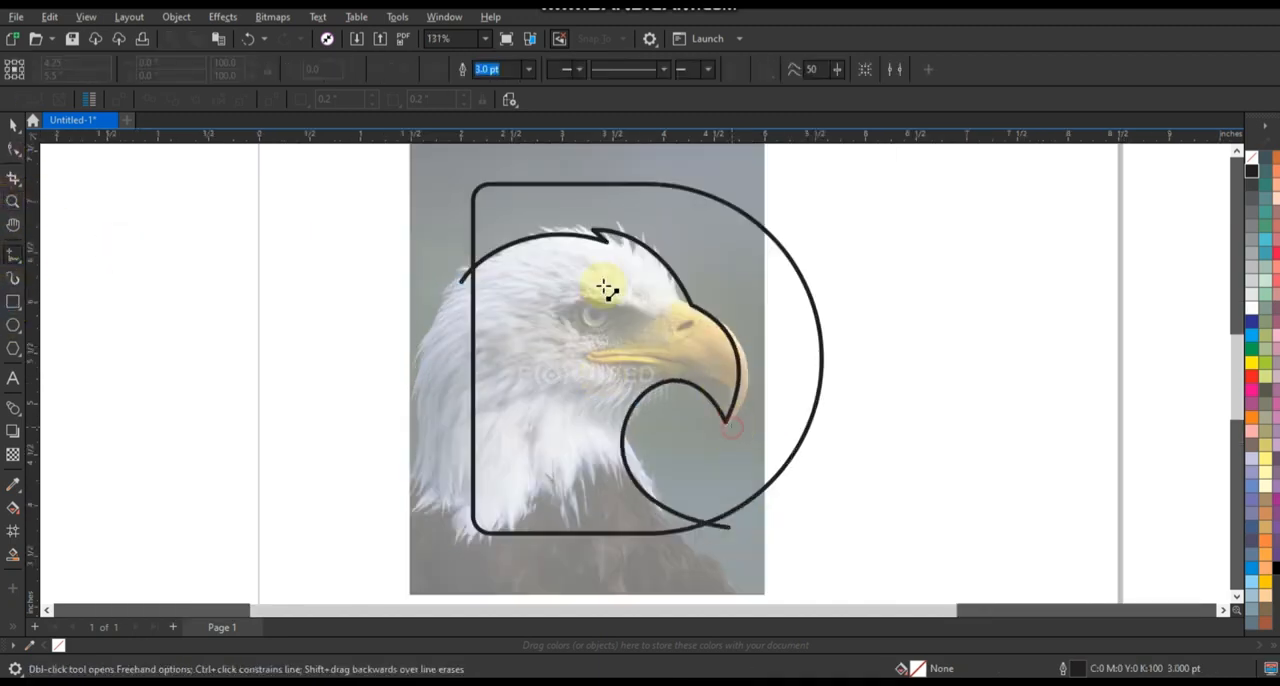
click(530, 342)
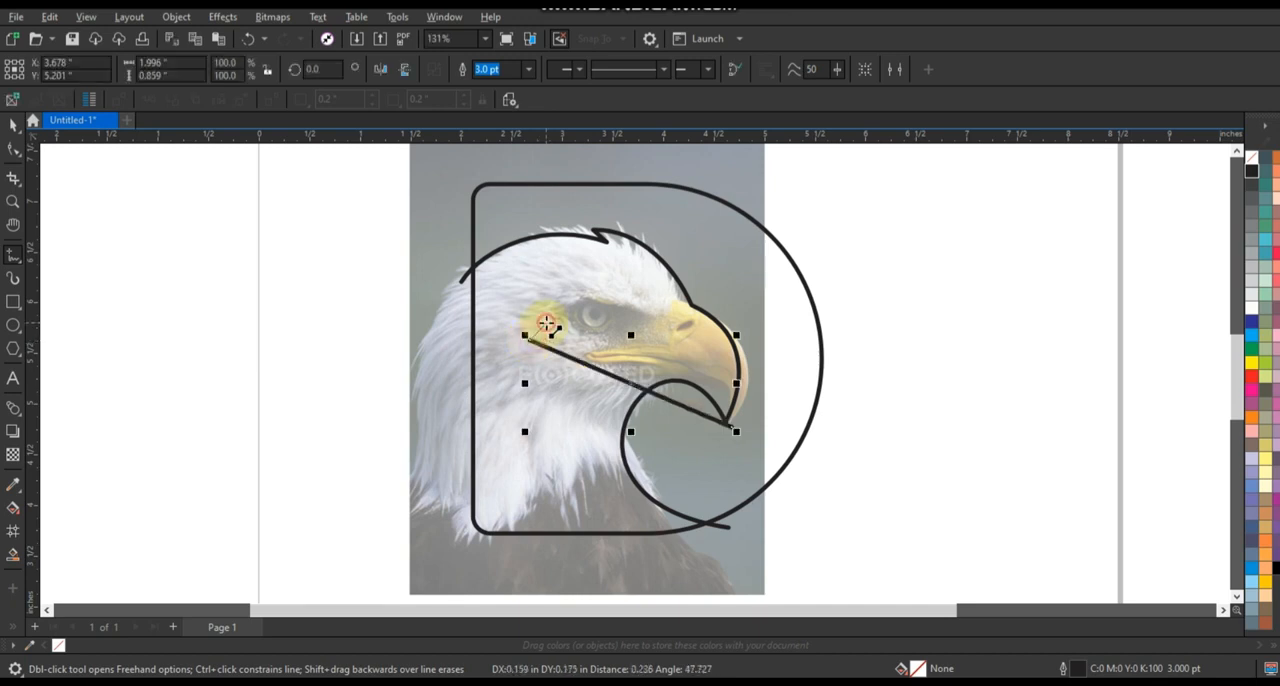
click(532, 338)
click(439, 365)
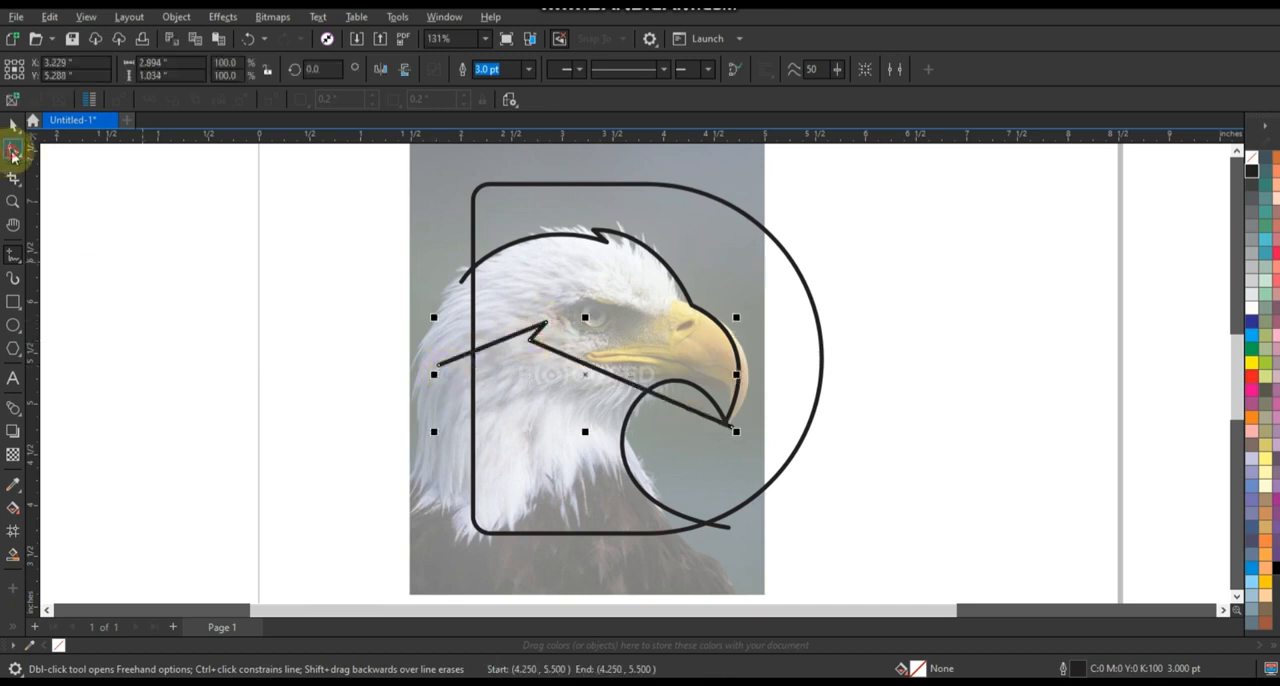
Convert the new line's segments to curves, arch the long segment below the eye, and align its end node with the beak tip.
click(13, 153)
drag(345, 276, 775, 460)
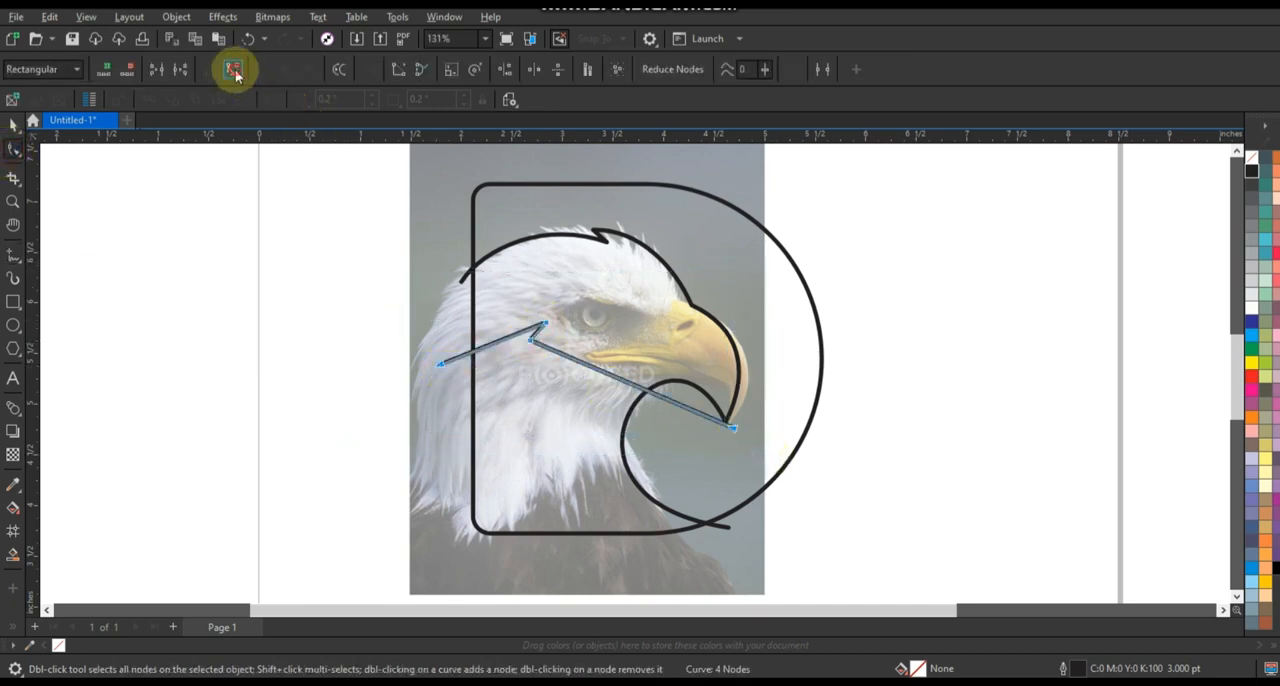
click(235, 71)
click(731, 428)
drag(666, 400, 704, 329)
drag(597, 369, 603, 305)
drag(707, 331, 714, 317)
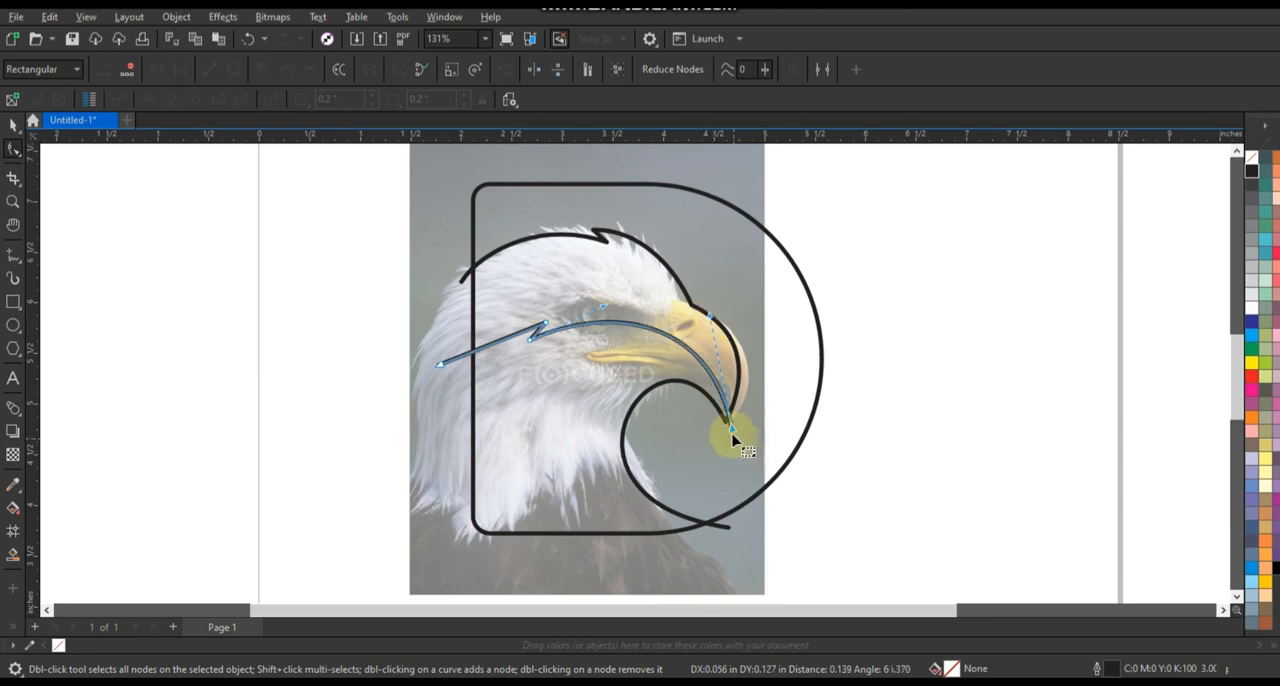
click(727, 432)
click(730, 430)
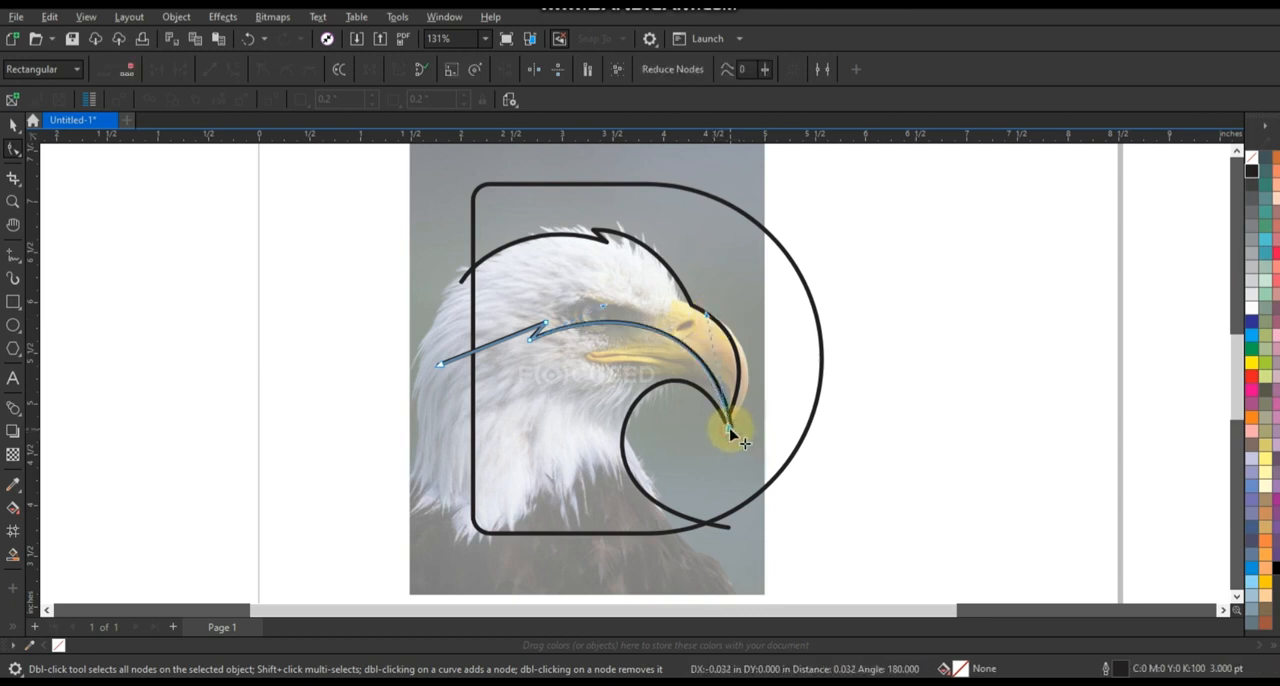
drag(710, 316, 710, 314)
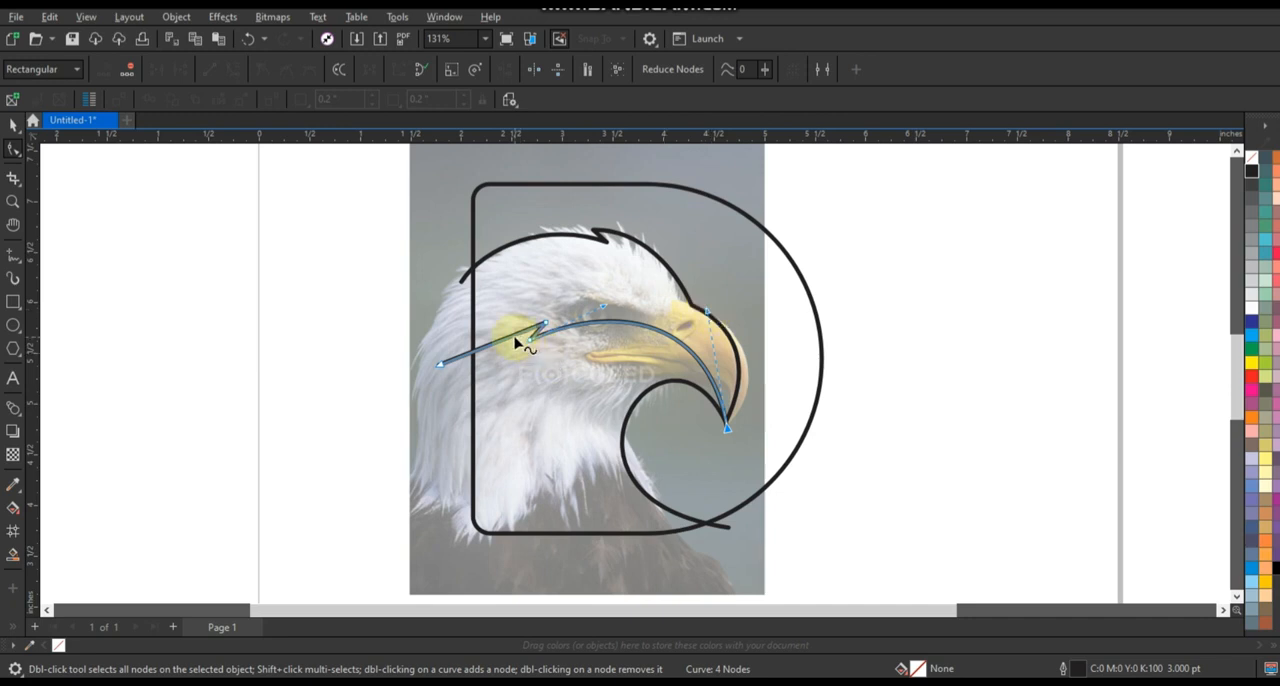
Bend the cheek line's rear segment into an arc past the D's vertical edge and reposition its end node.
drag(515, 337, 514, 330)
click(530, 340)
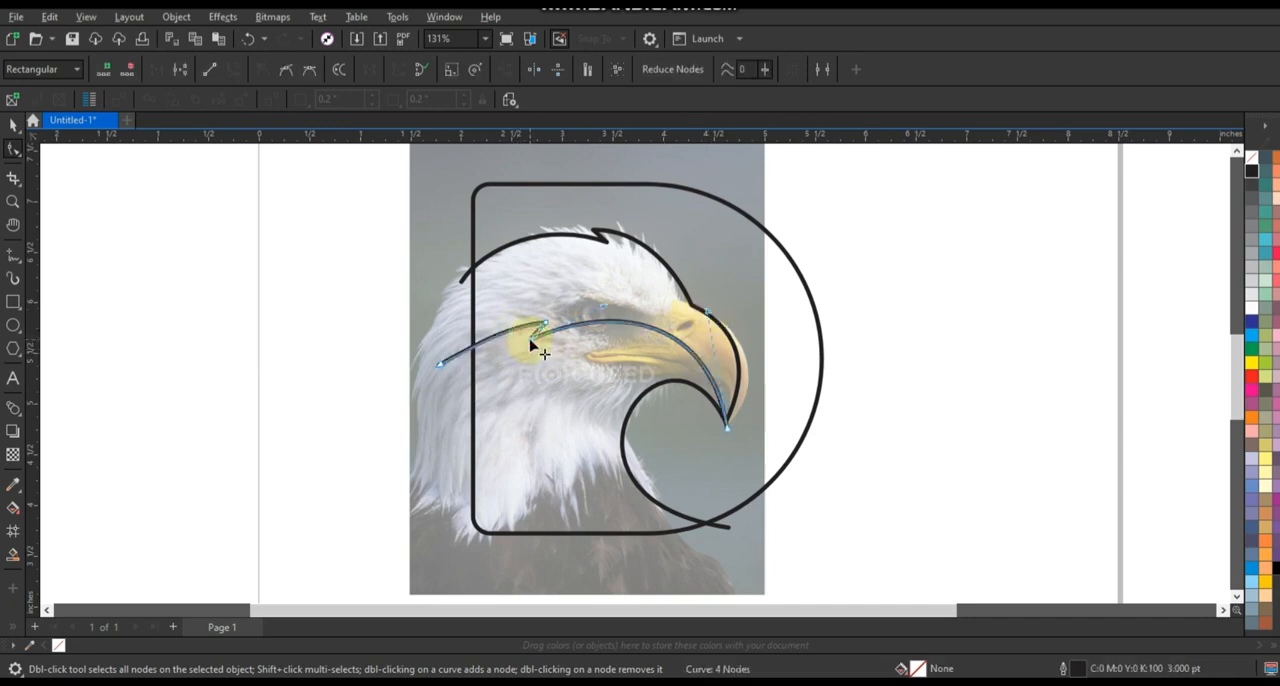
drag(441, 366, 514, 329)
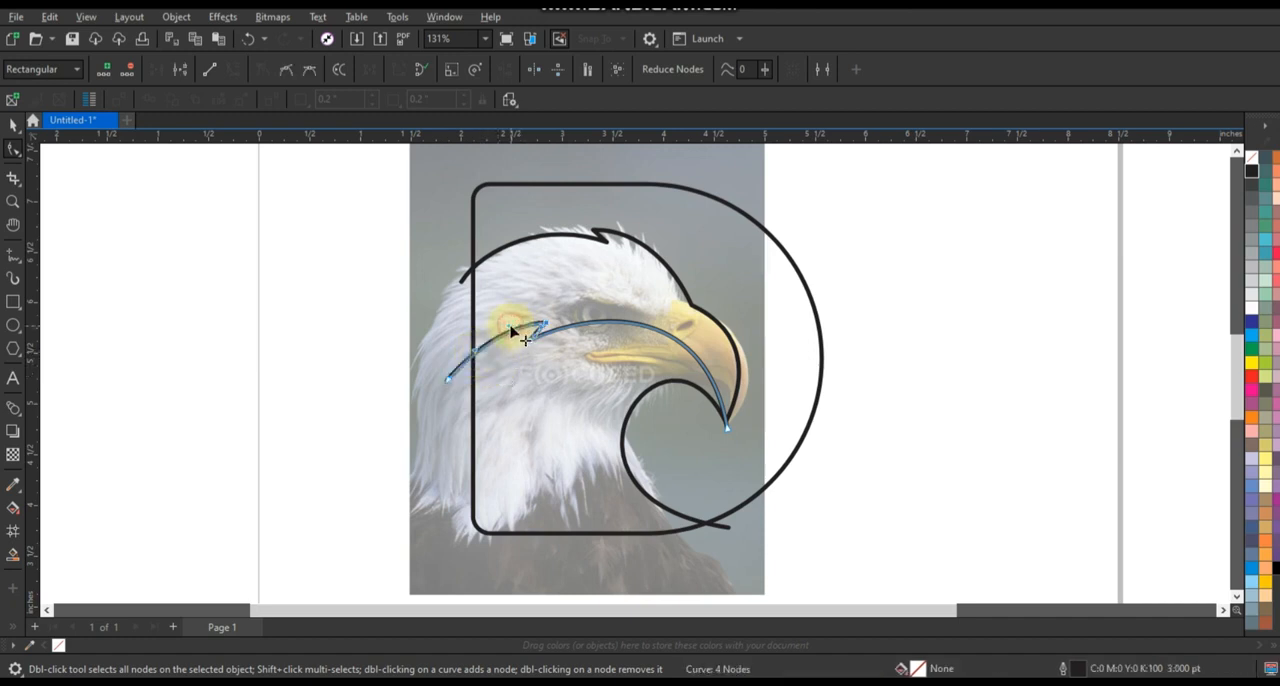
click(213, 279)
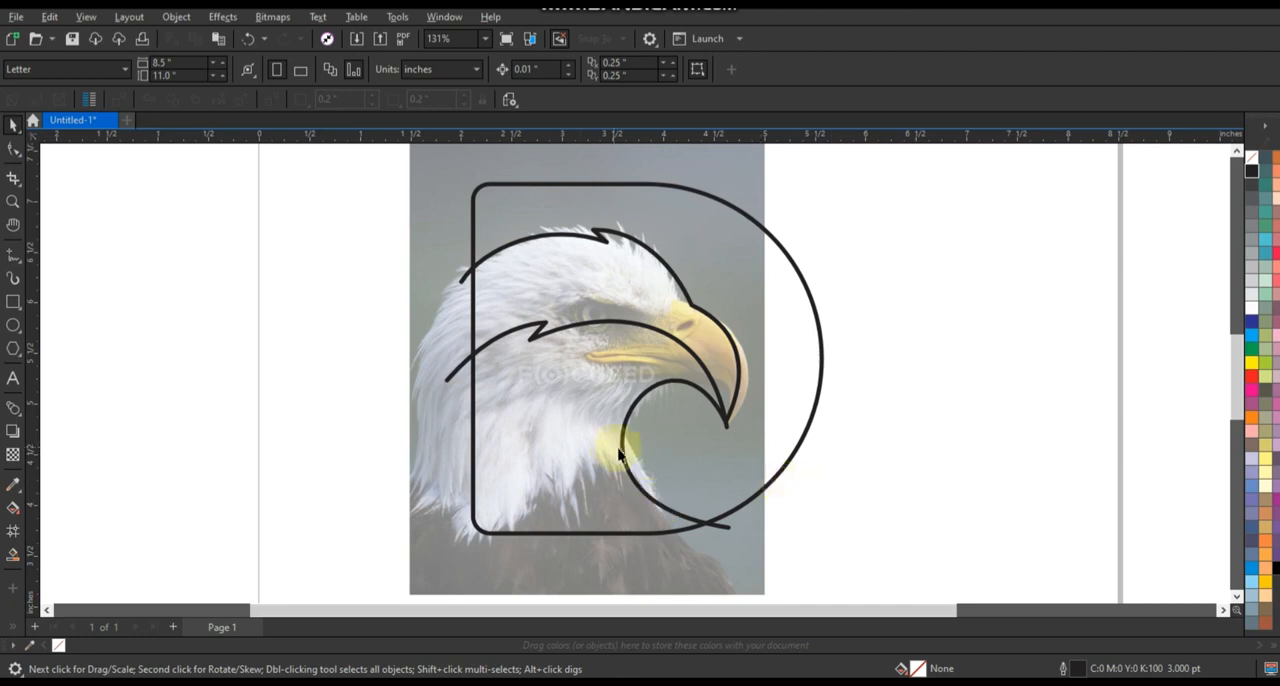
Trace a straight-segment line from the lower beak curve through a notch on the neck to the D's lower rear corner.
click(12, 272)
key(F5)
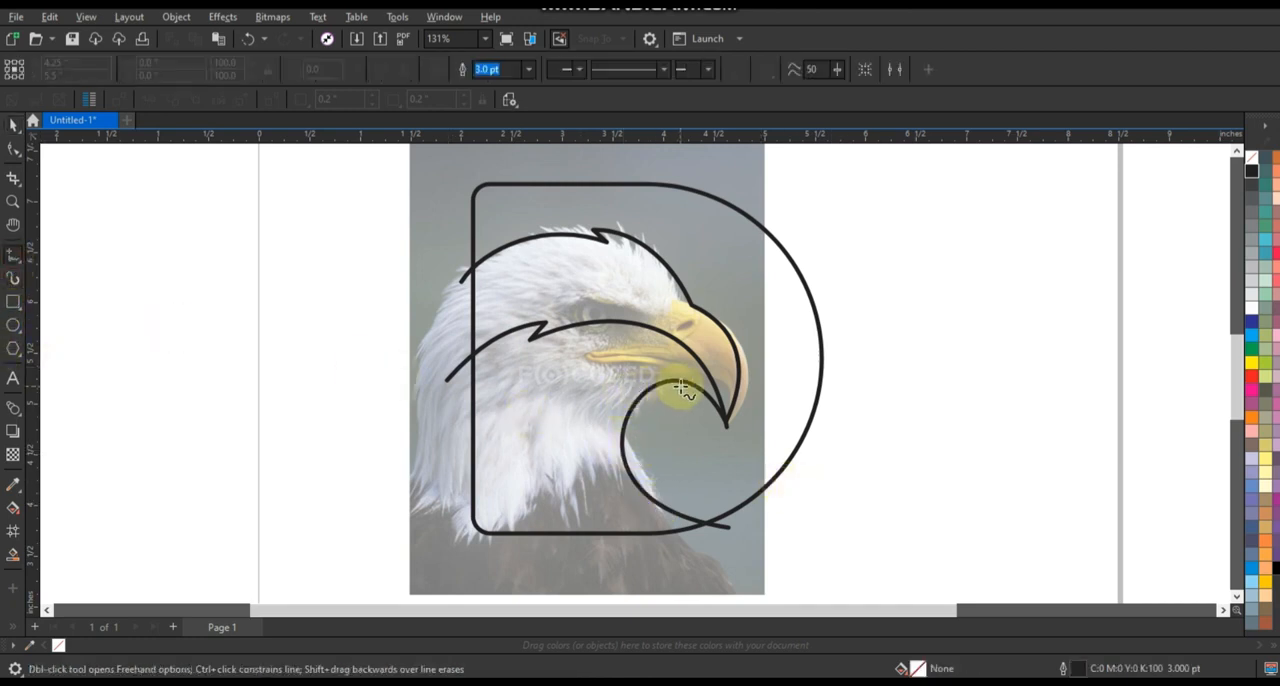
click(680, 386)
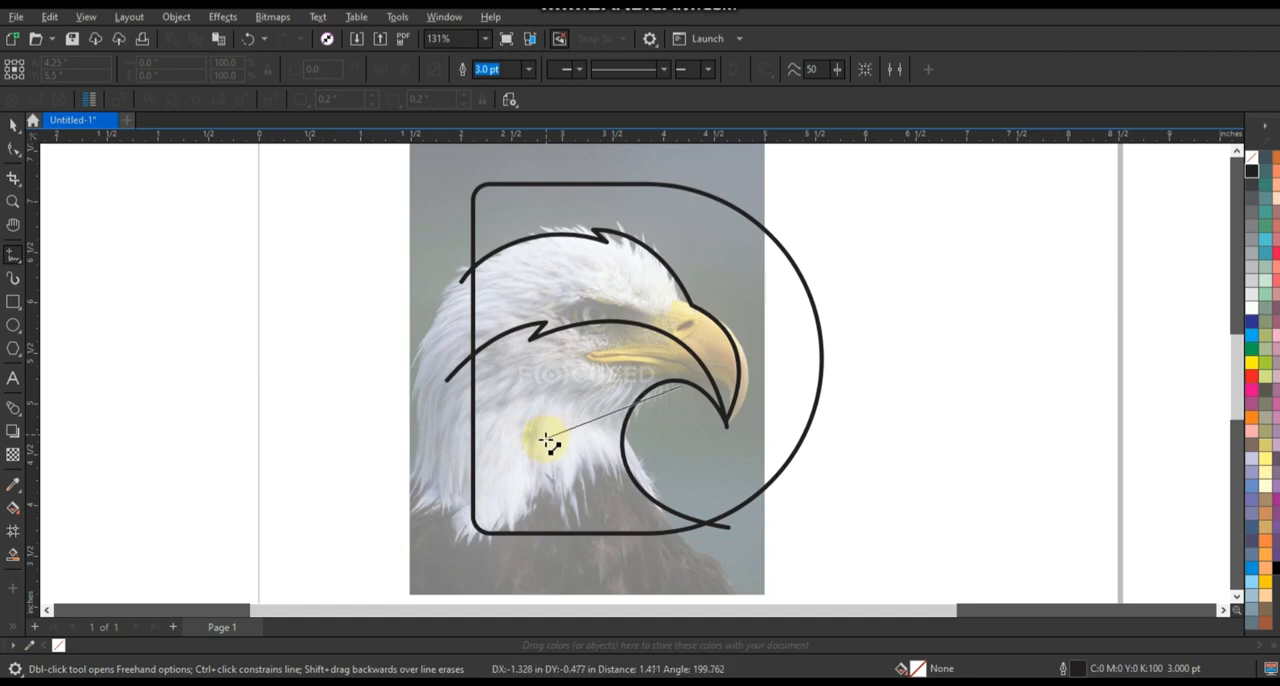
click(545, 440)
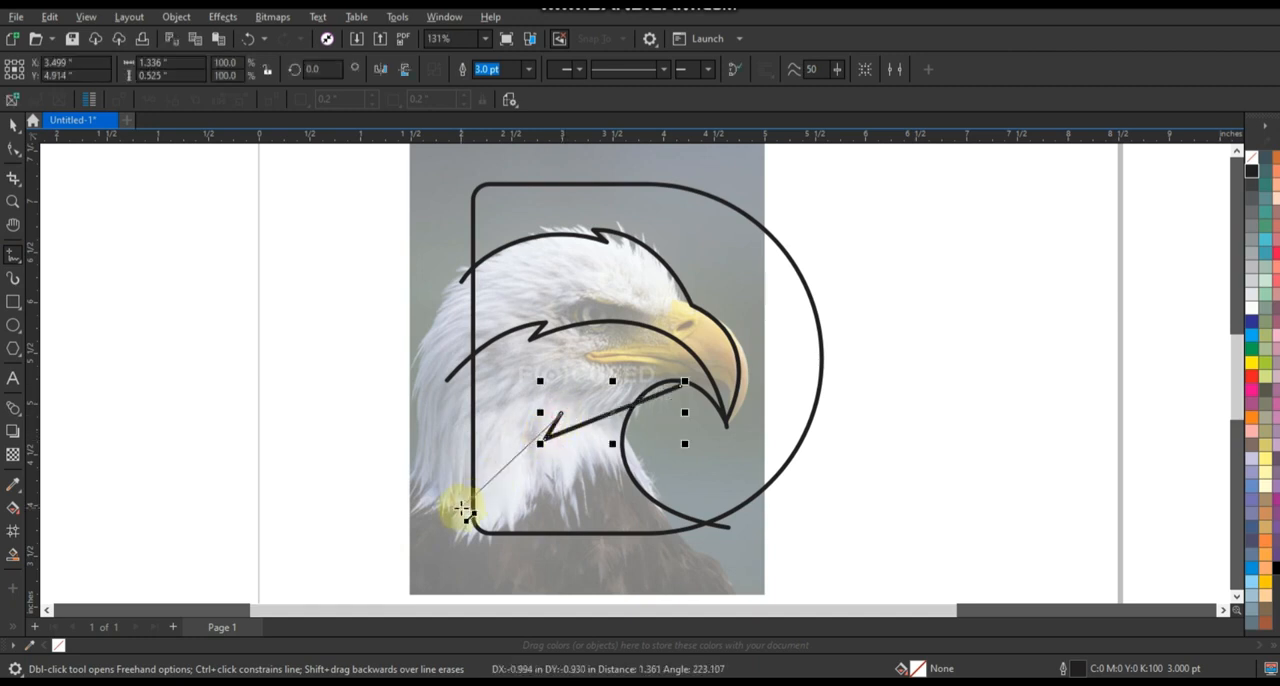
click(464, 510)
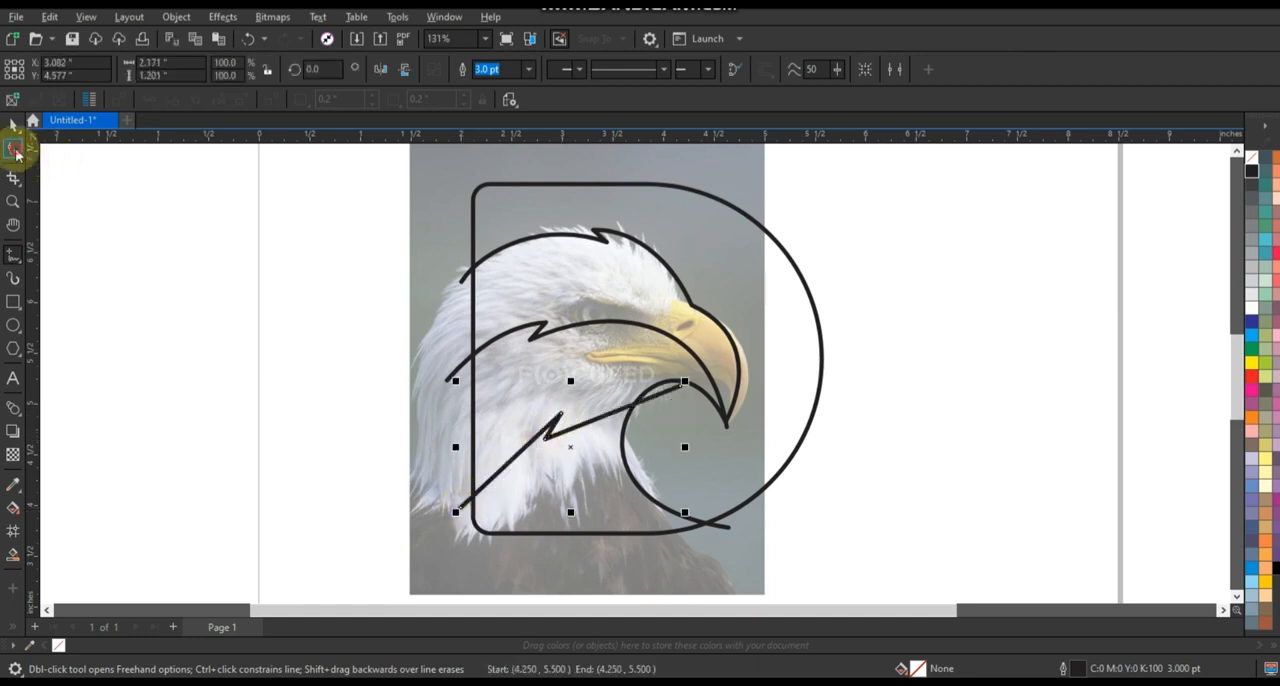
Convert the neck line's segments to curves and arch its long segment from the lower beak to the notch.
click(13, 147)
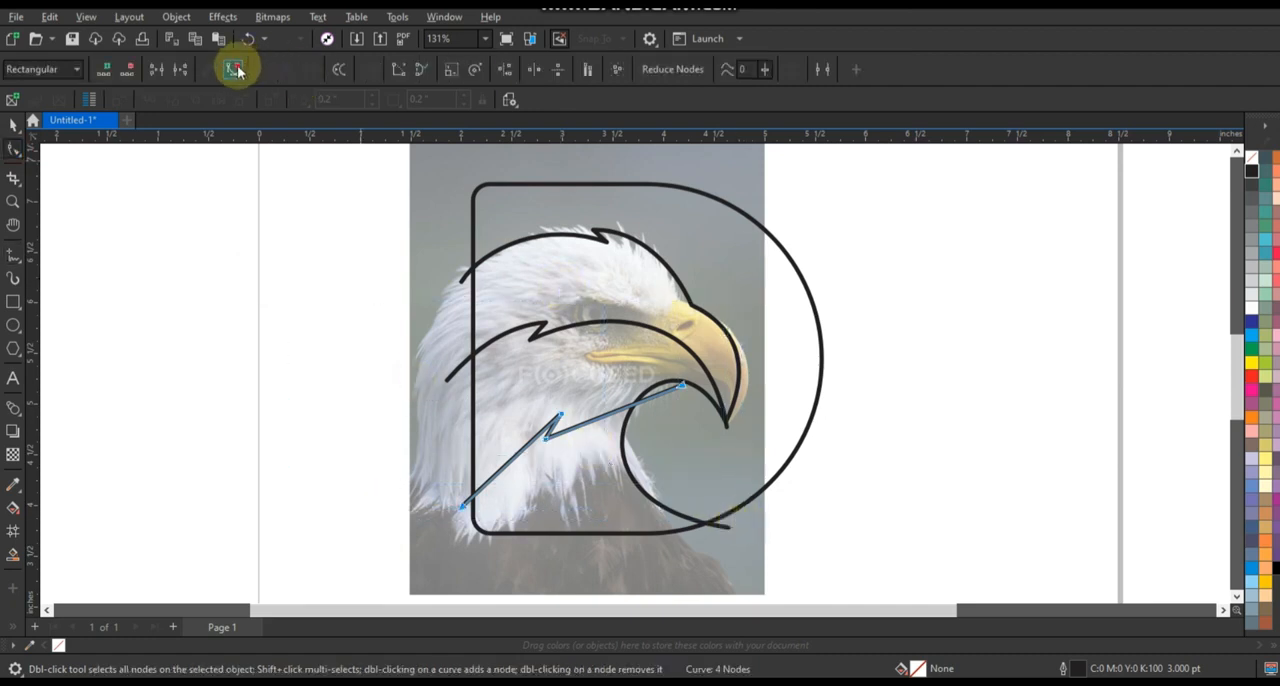
drag(644, 405, 645, 378)
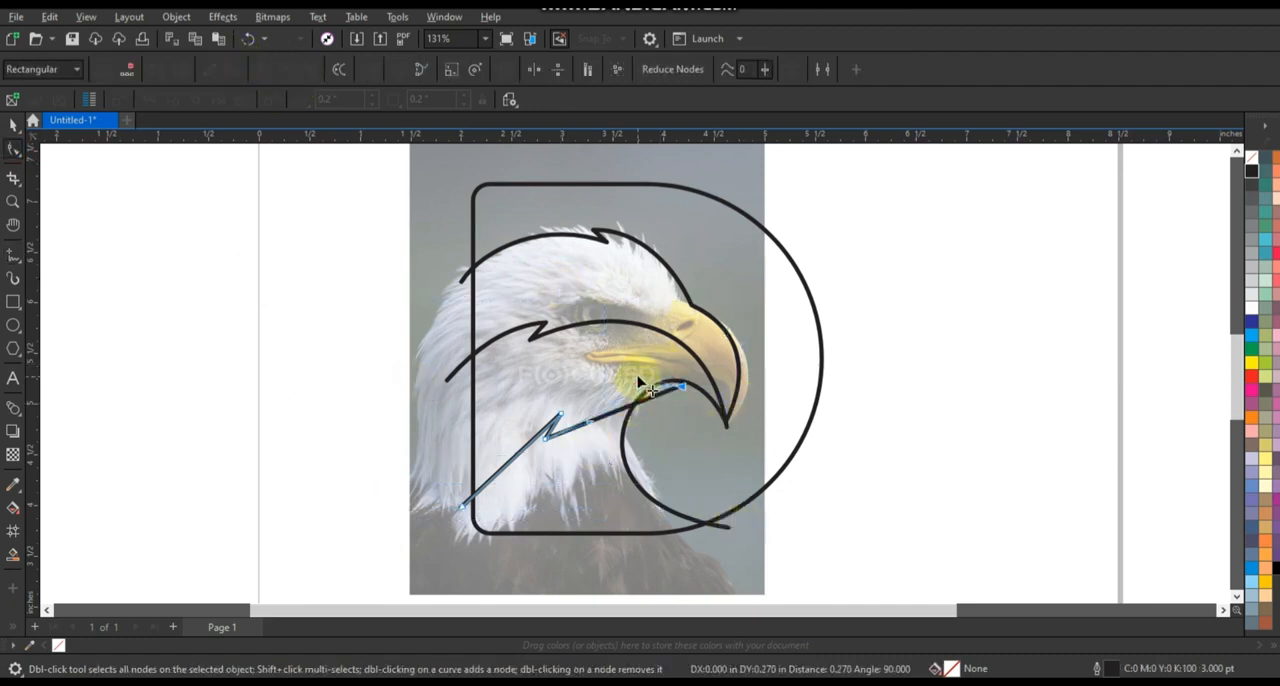
drag(589, 420, 583, 390)
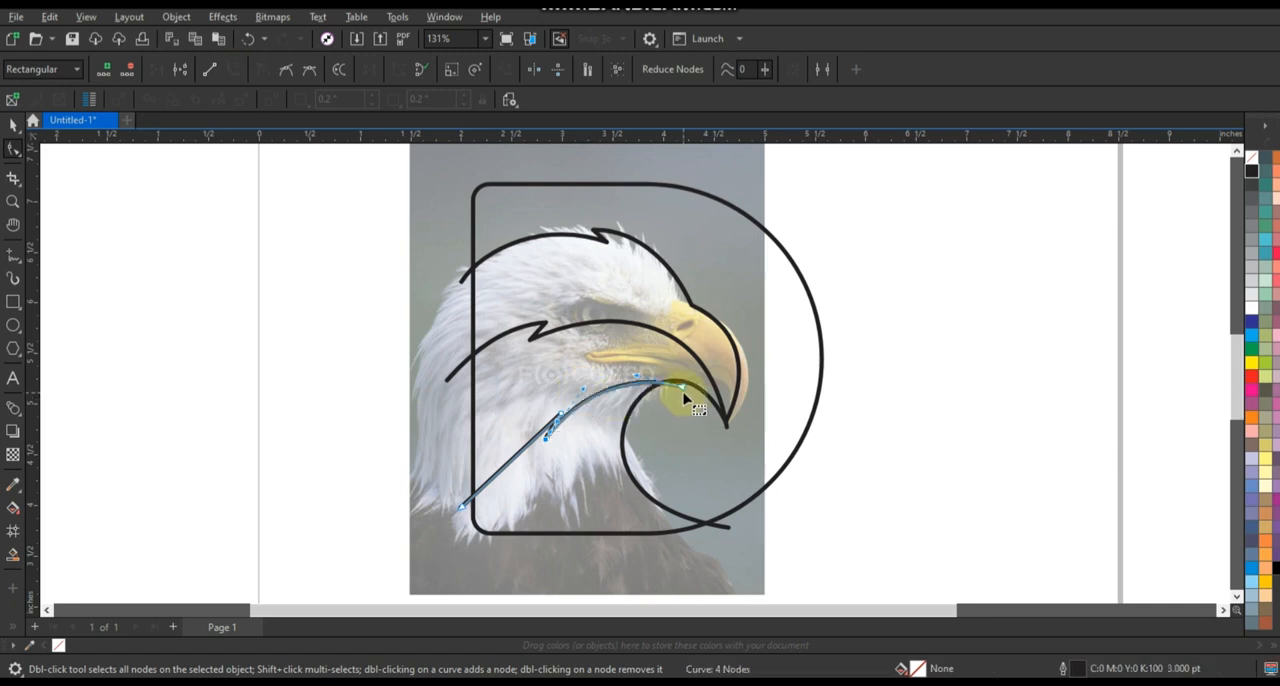
drag(684, 390, 588, 389)
Bend the neck line's rear segment into an arc and adjust its notch and end nodes.
drag(527, 445, 557, 410)
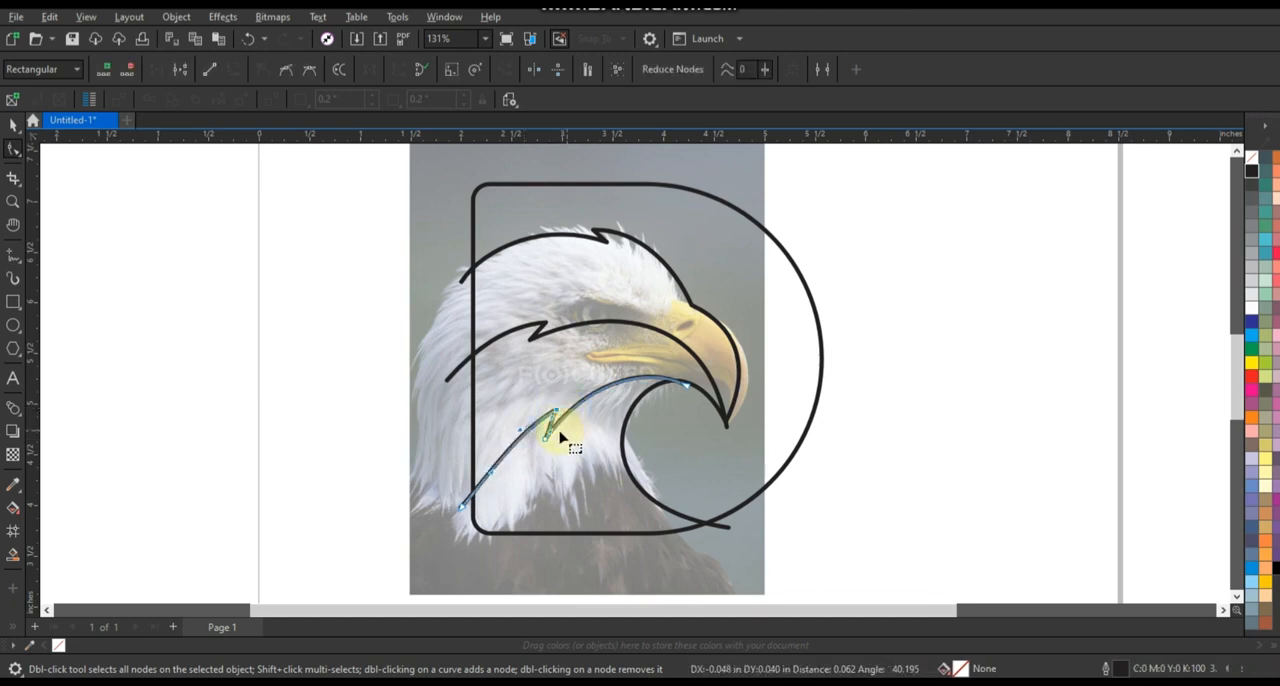
click(551, 424)
drag(546, 442, 545, 441)
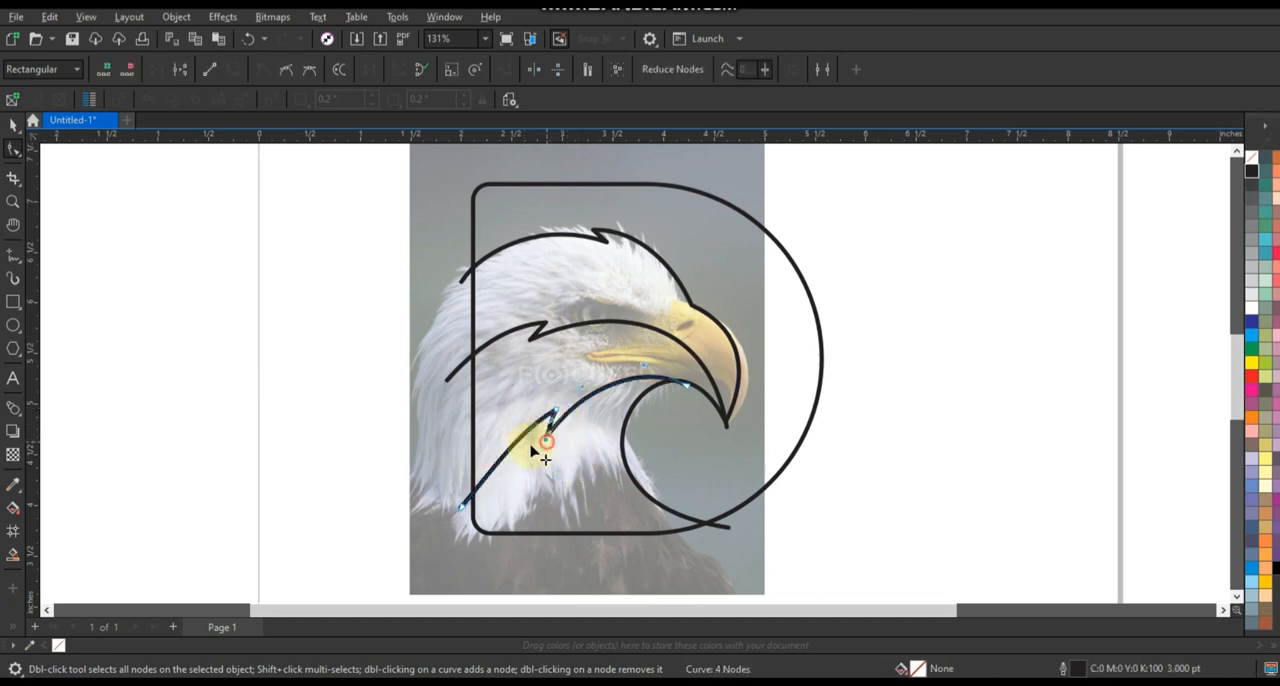
drag(462, 506, 556, 408)
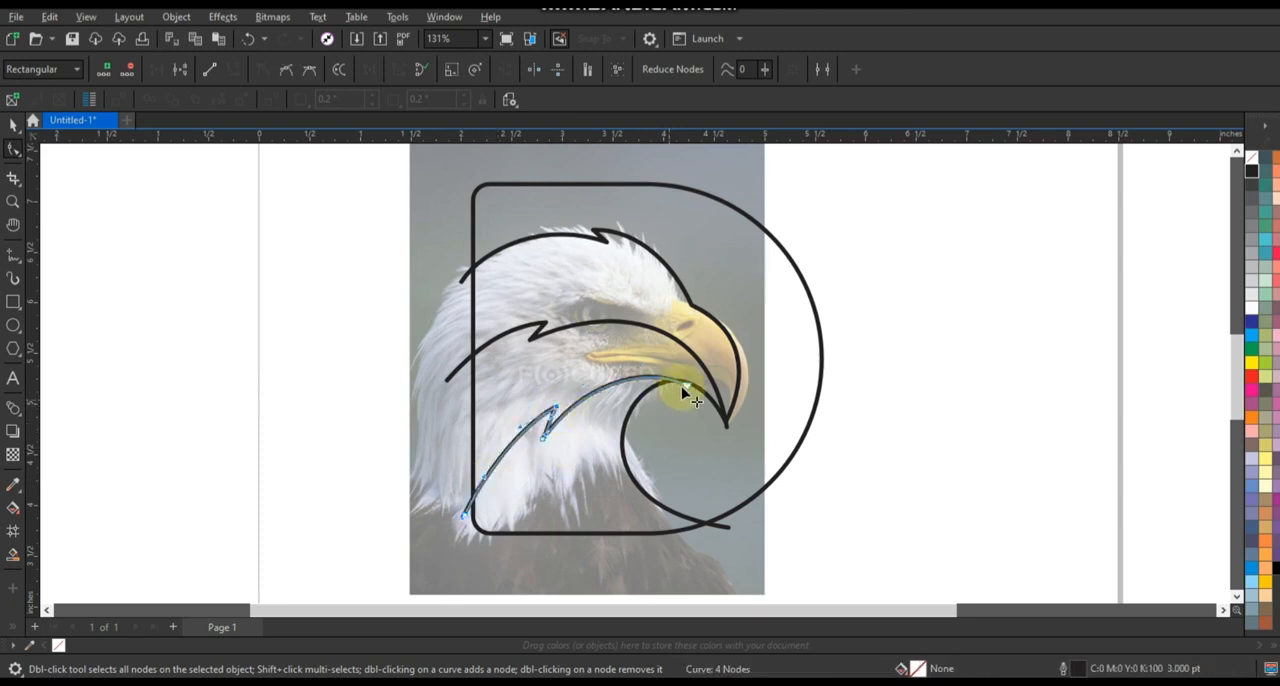
drag(683, 386, 685, 385)
Trace another straight-segment line from the lower beak curve through a notch on the front of the neck to just below the D's bottom edge.
click(13, 255)
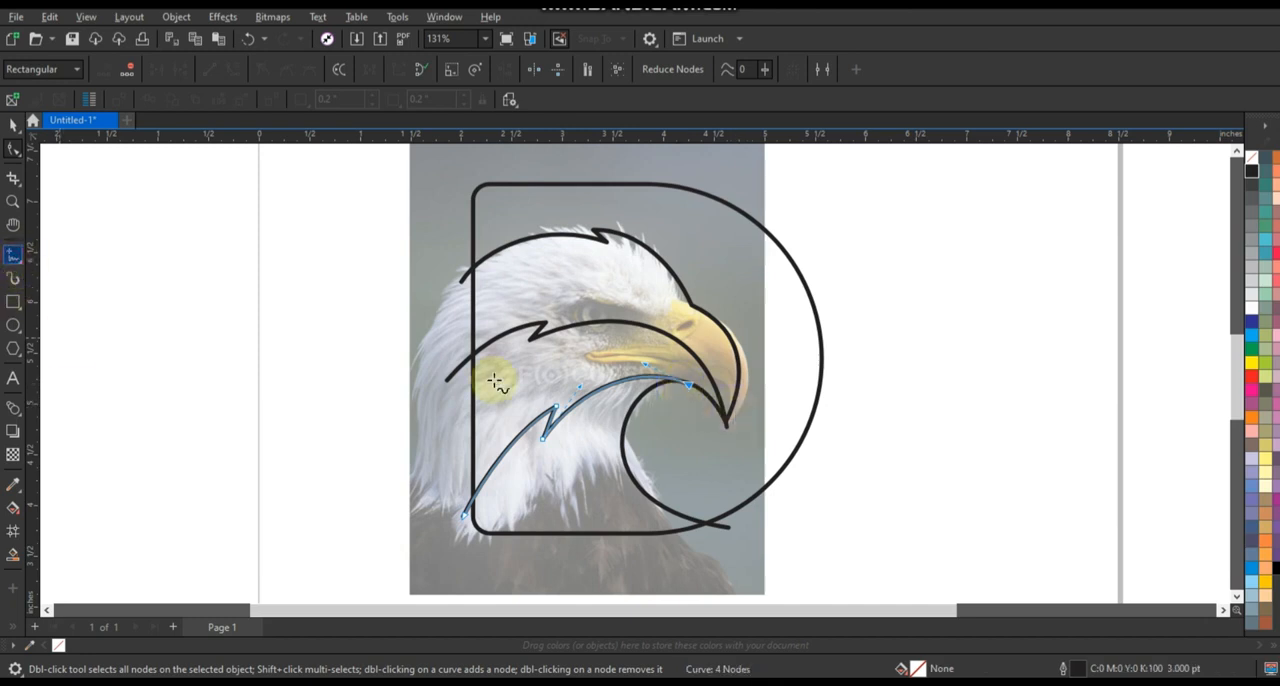
click(683, 386)
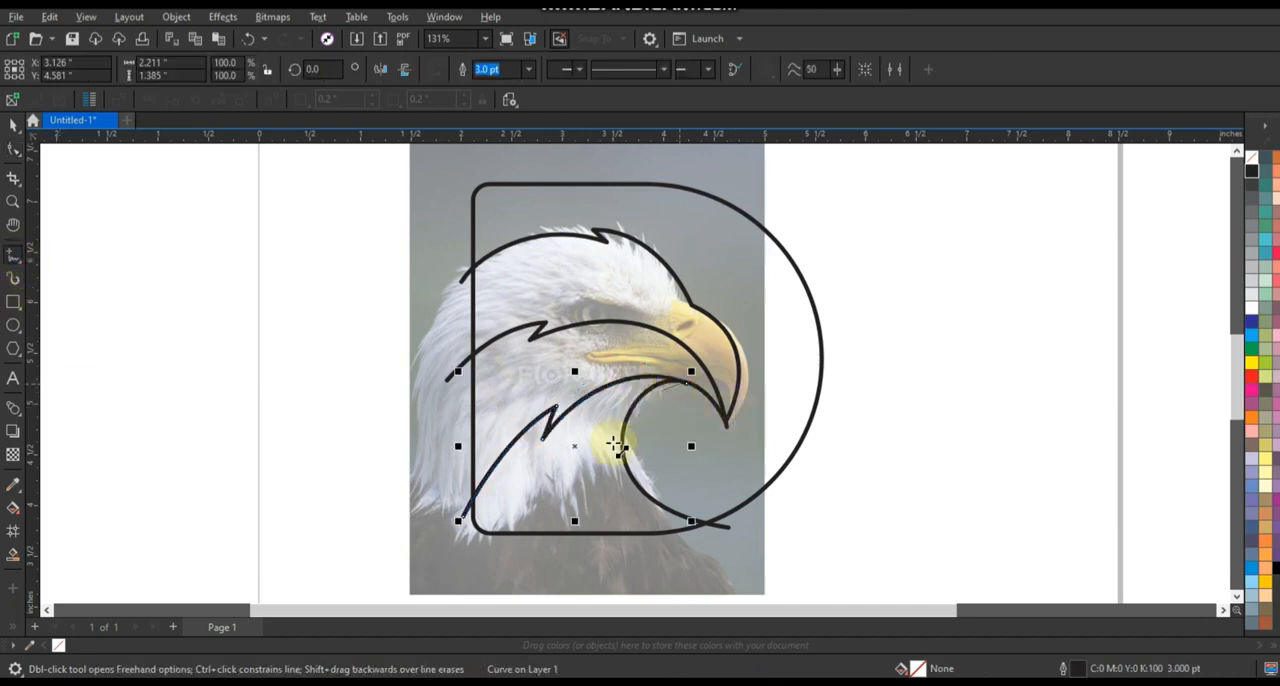
click(584, 493)
click(576, 461)
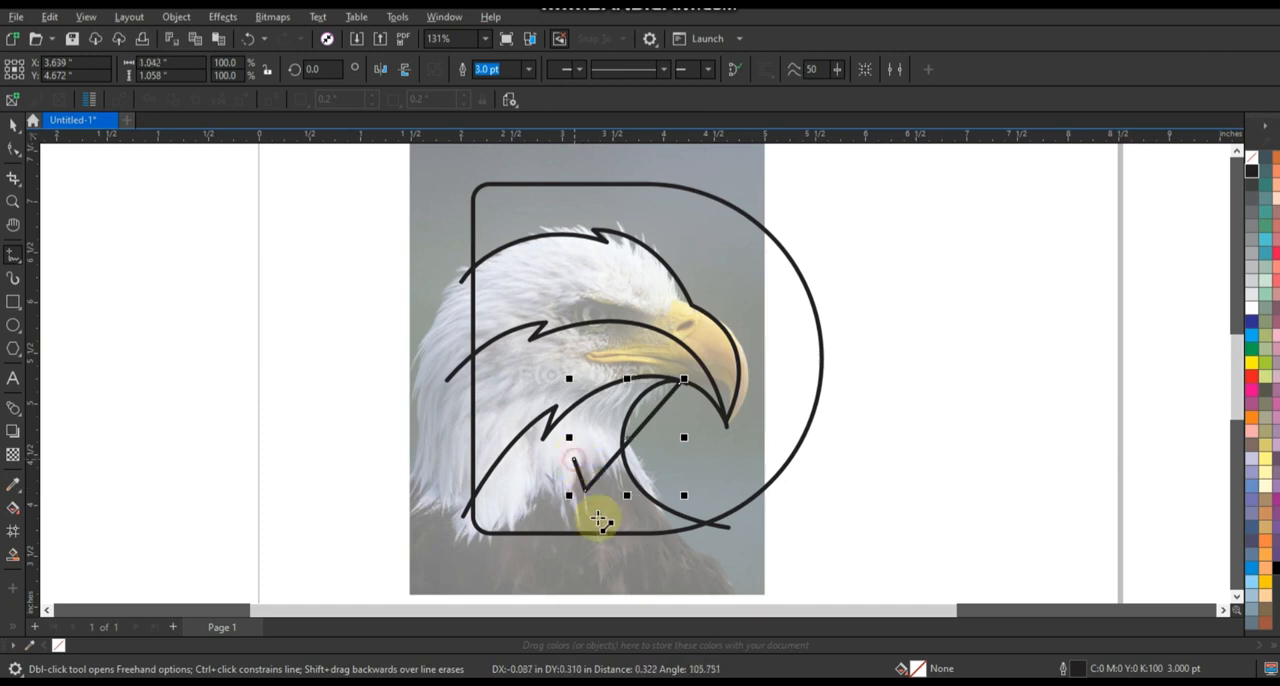
click(600, 540)
Convert the front neck line's segments to curves and bend its long segment to follow the throat.
click(13, 149)
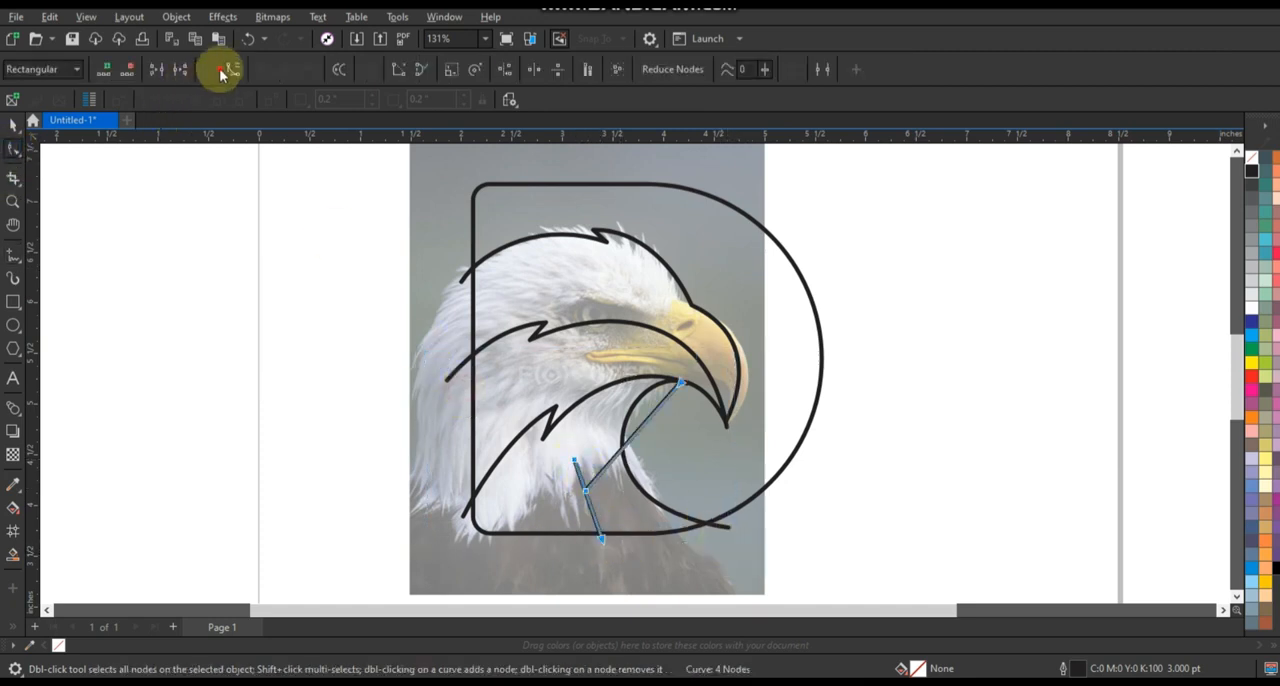
click(233, 72)
drag(646, 443, 596, 421)
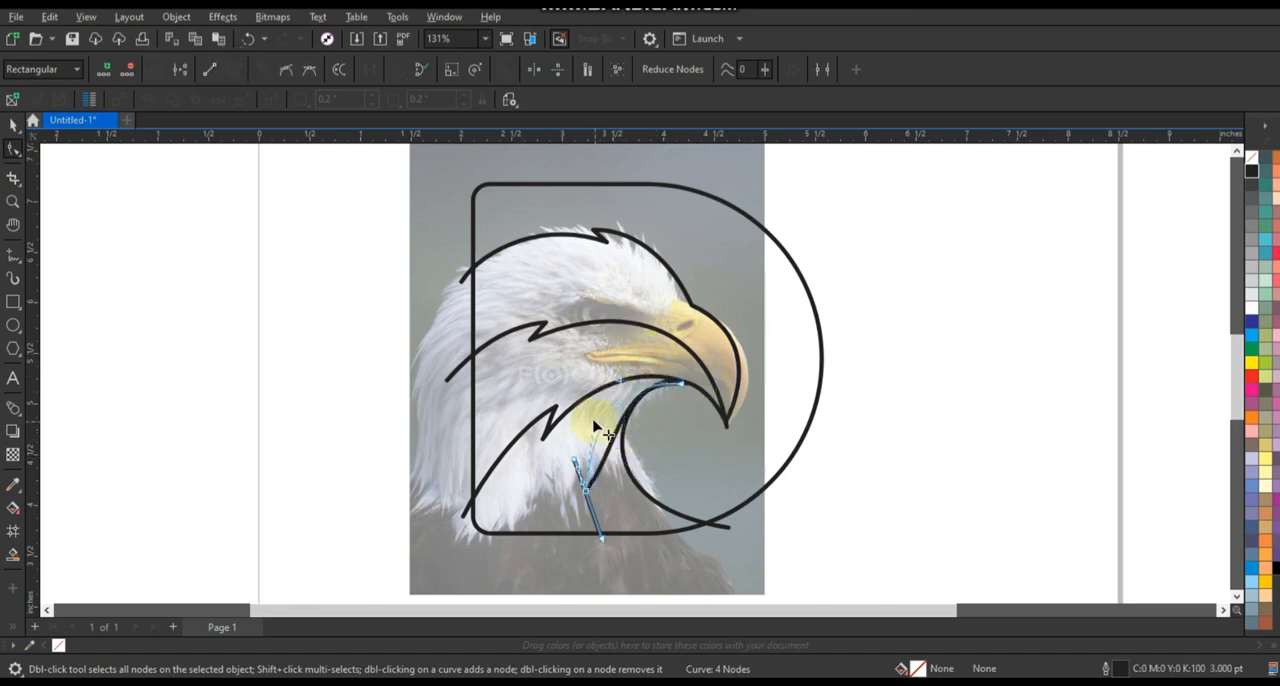
click(682, 383)
click(622, 383)
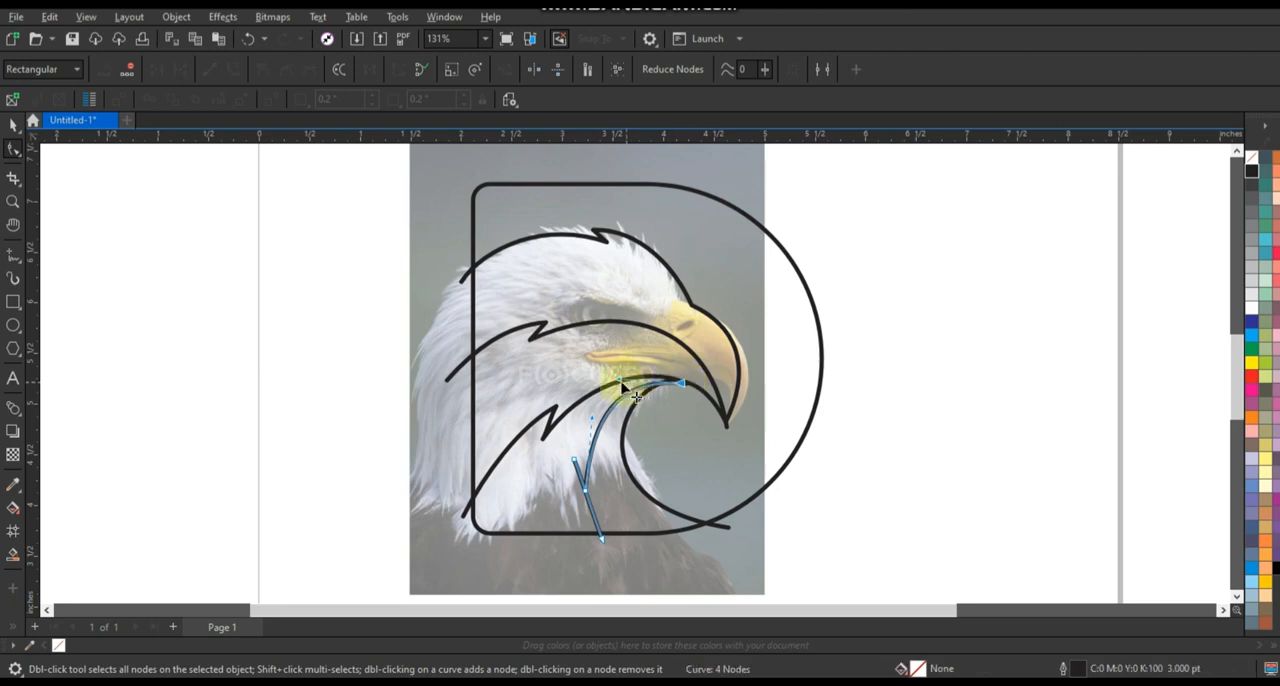
Bend the front neck line's lowest segment into an arc, refine the throat curve above the notch, and deselect the line.
click(588, 498)
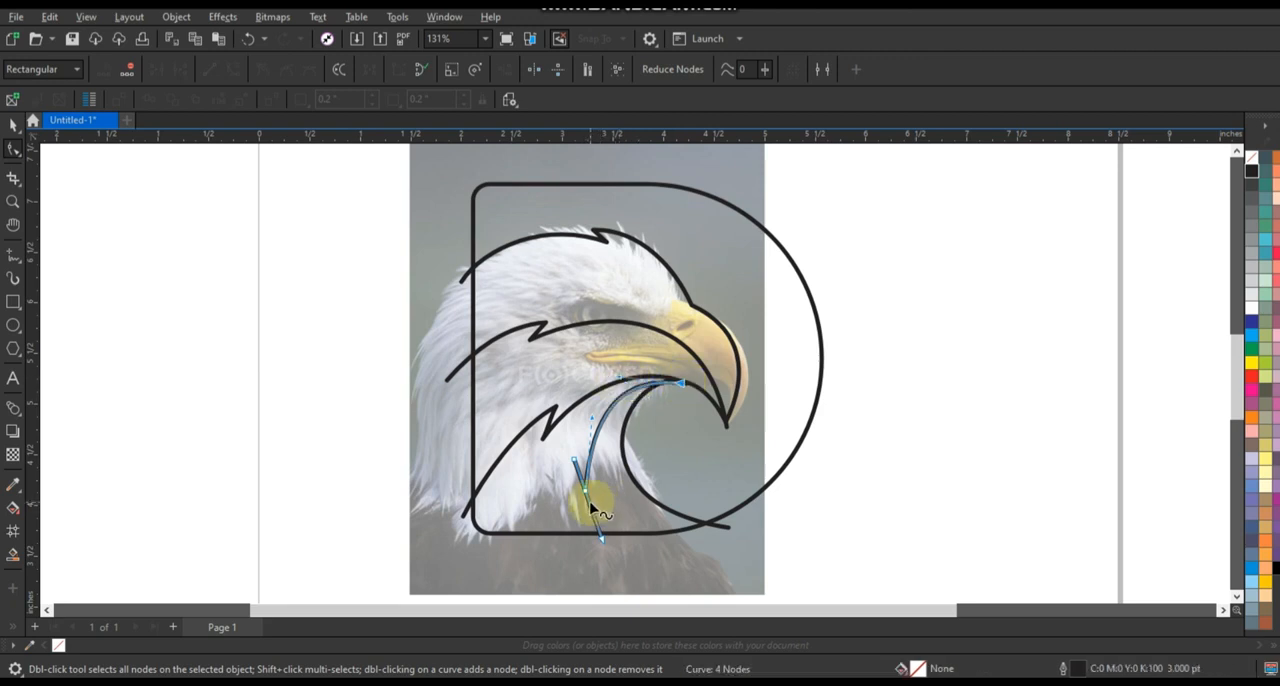
mouse_move(590, 516)
mouse_down()
mouse_move(603, 530)
mouse_move(582, 487)
mouse_move(586, 456)
mouse_up()
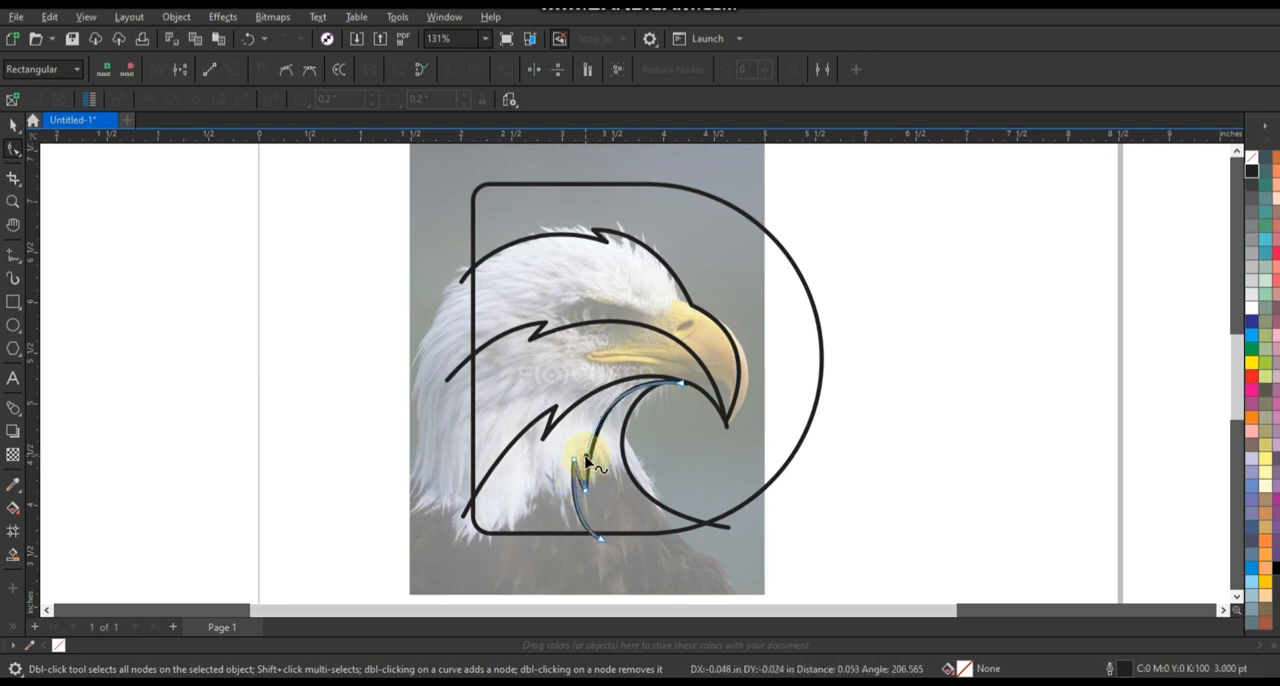
click(683, 389)
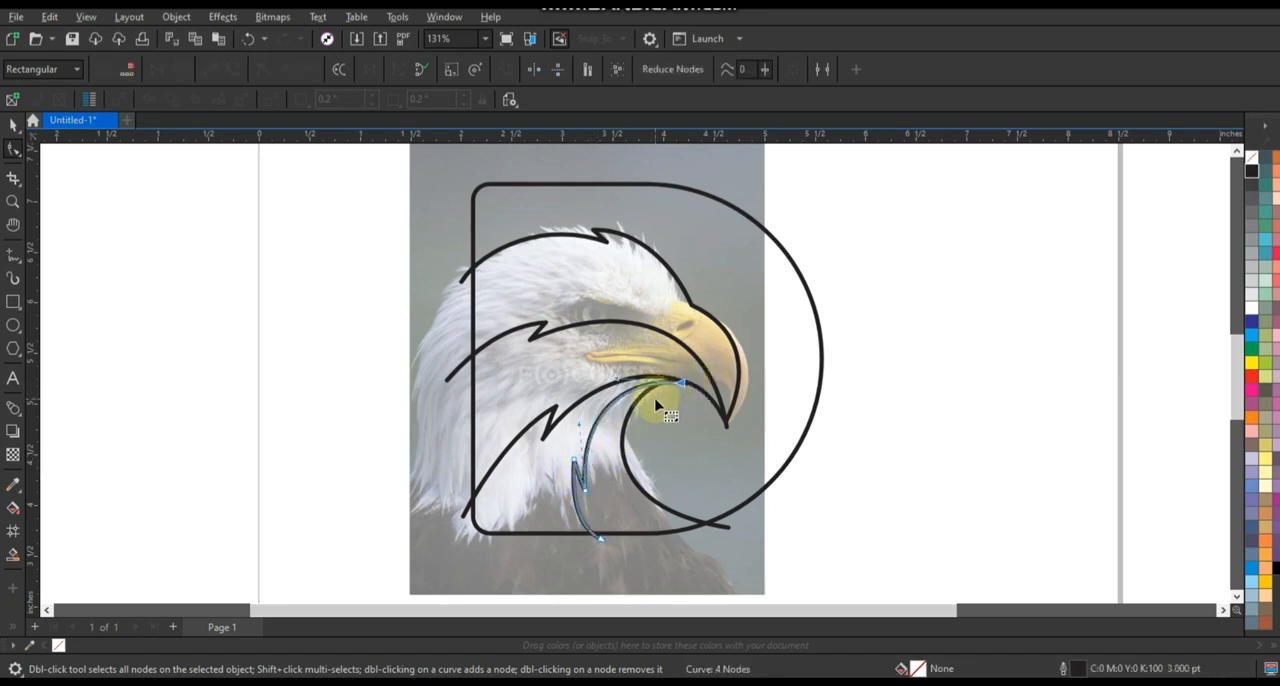
click(13, 124)
click(966, 414)
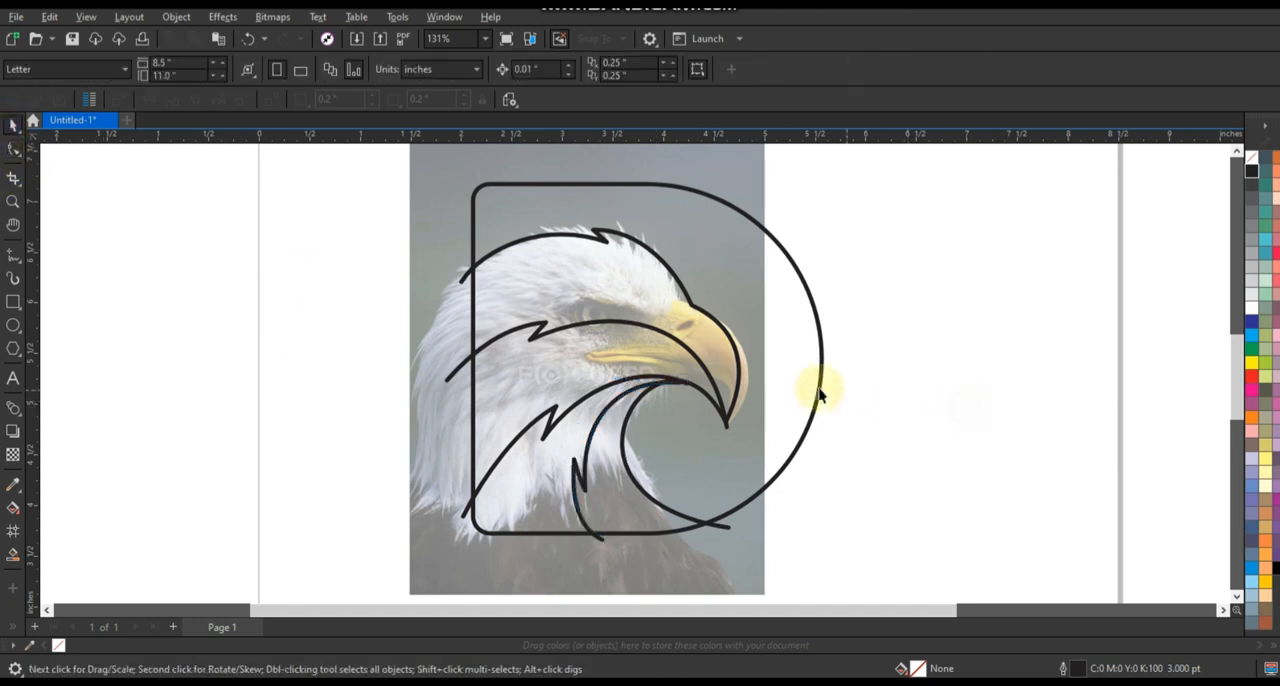
scroll(818, 395, down, 2)
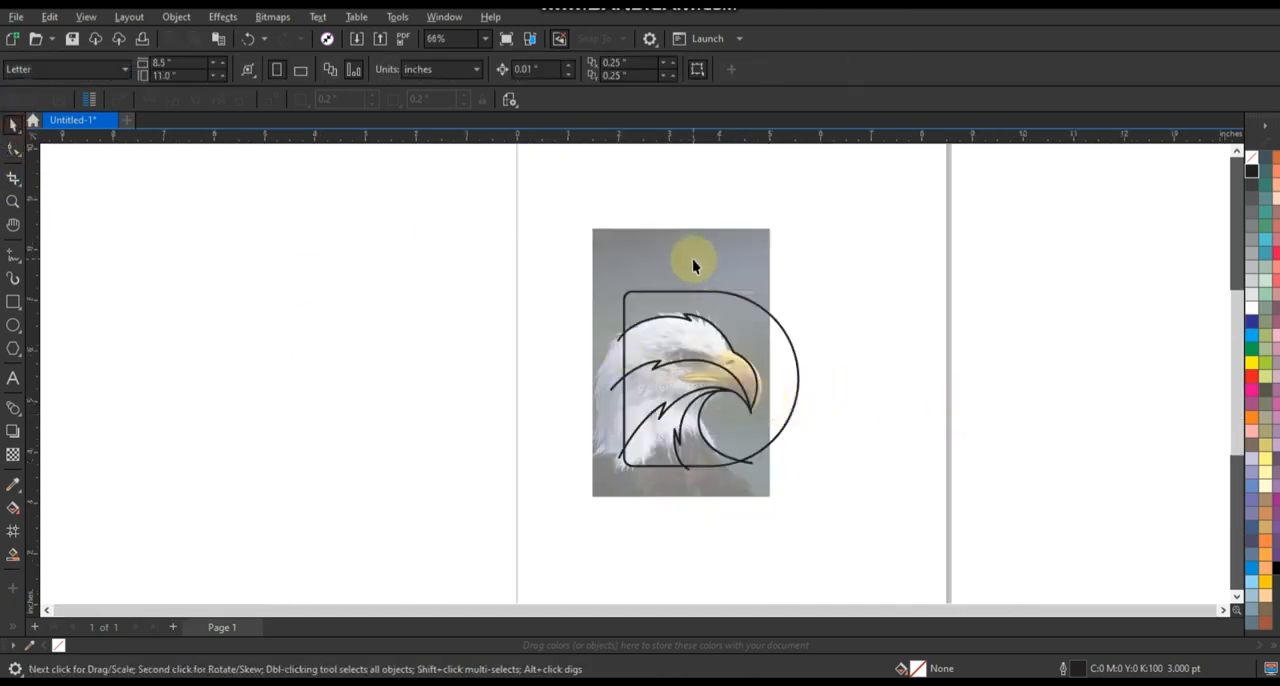
Move the eagle photo to the left, clear of the traced D-shaped drawing, and deselect it.
drag(693, 261, 840, 495)
click(888, 296)
click(13, 200)
click(13, 122)
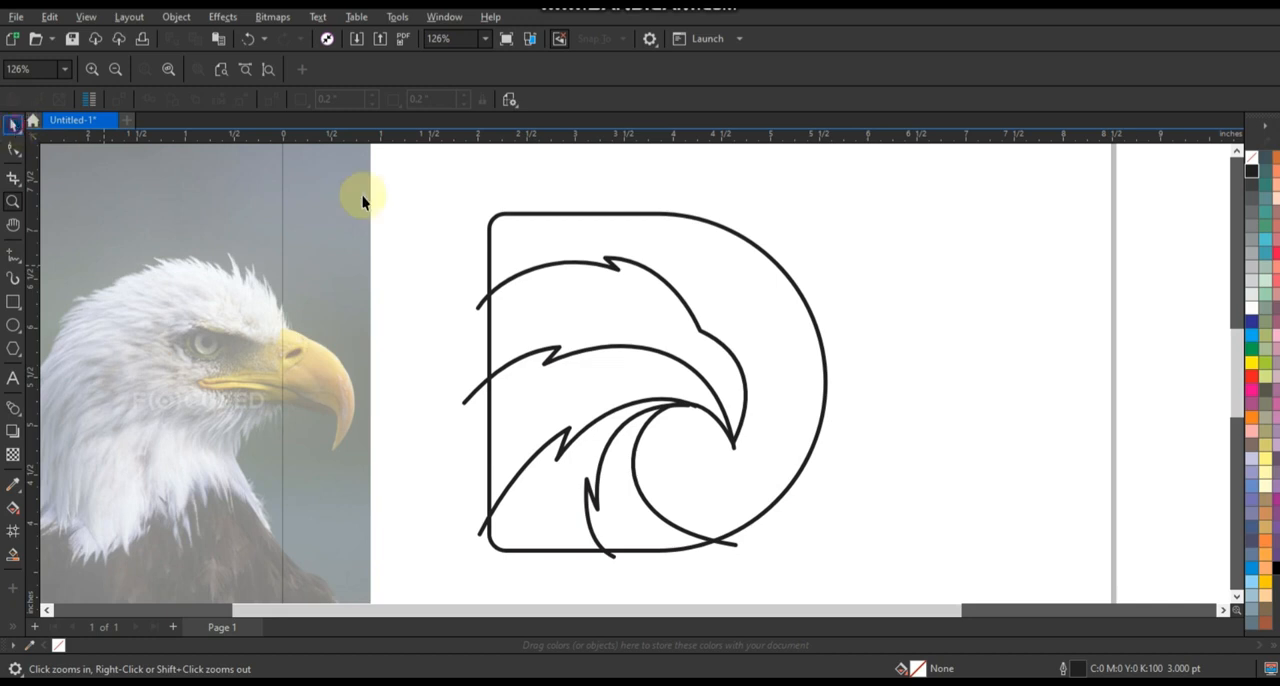
Fill the D-shaped outline with 50% black grey and deselect it.
click(771, 262)
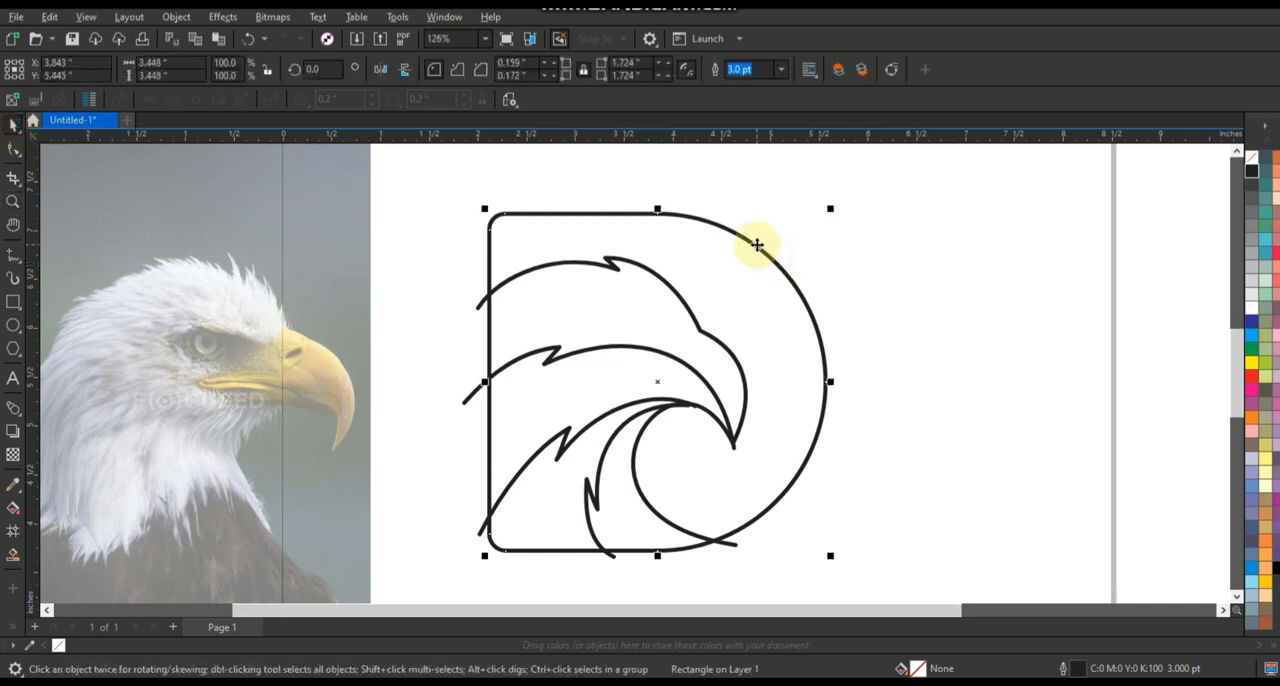
click(1256, 244)
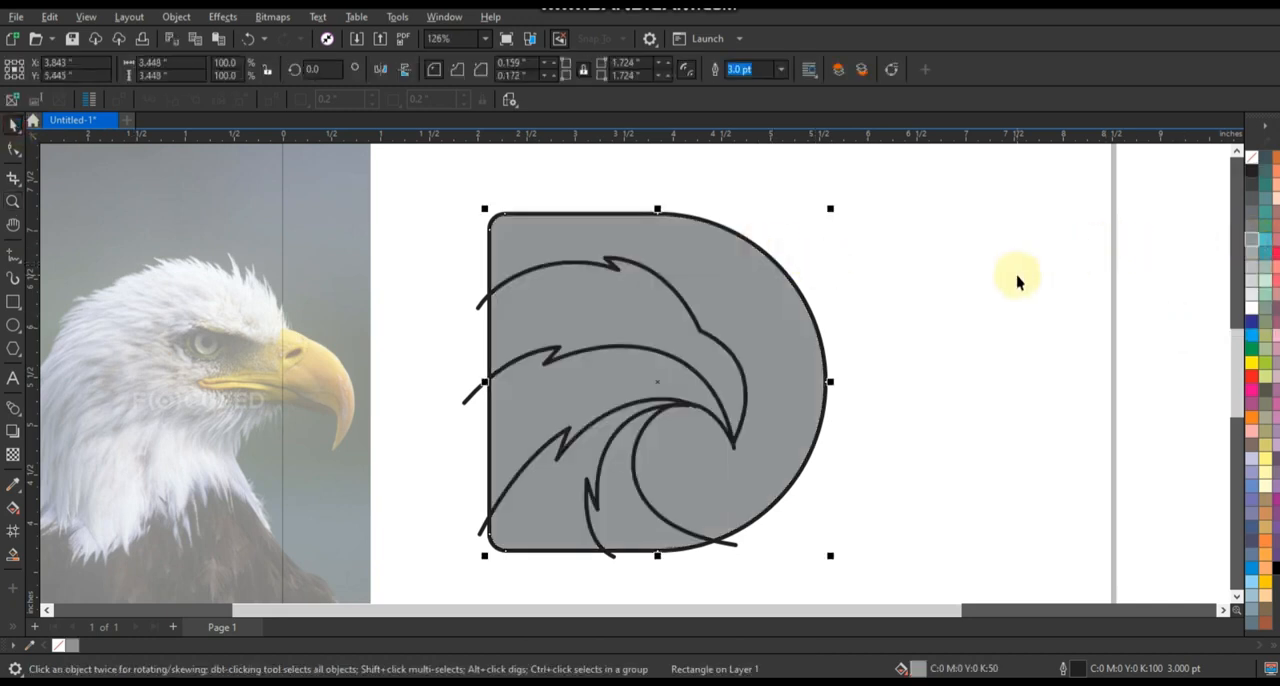
click(1017, 275)
drag(697, 257, 951, 267)
key(ctrl+z)
click(979, 281)
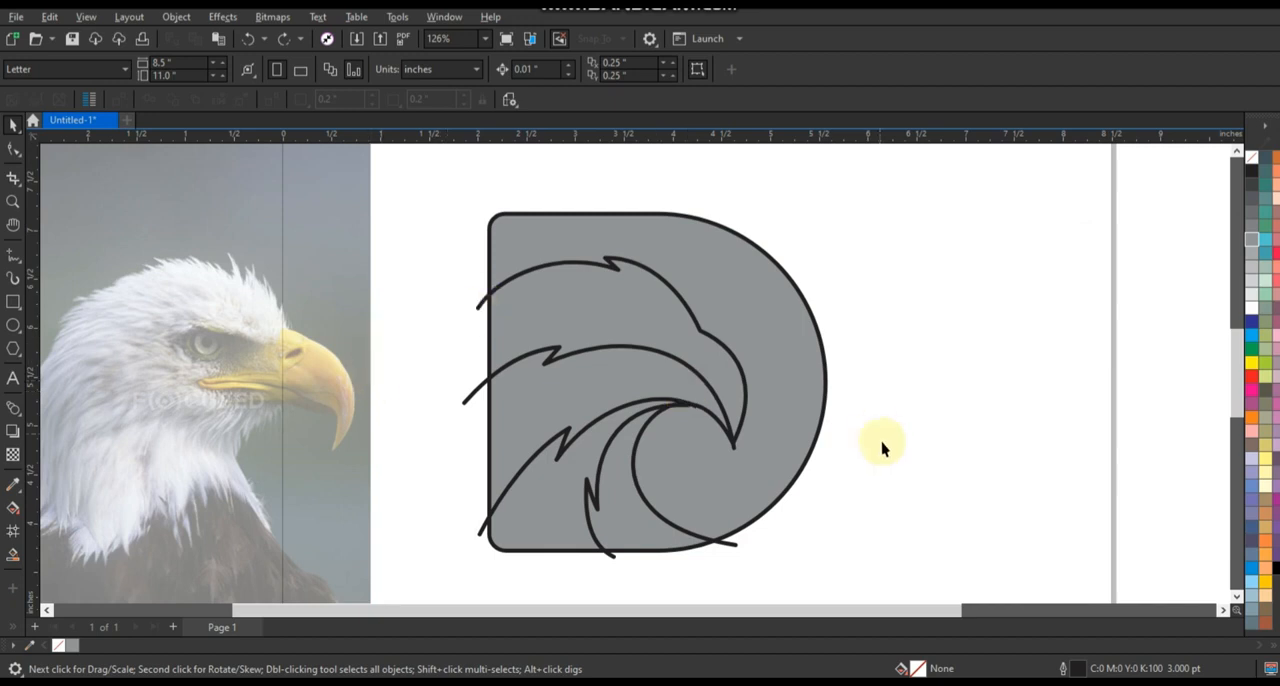
Create four separate shapes with Smart Fill from the two neck, face and crown regions, in blue with a 0.5 pt black outline.
click(12, 554)
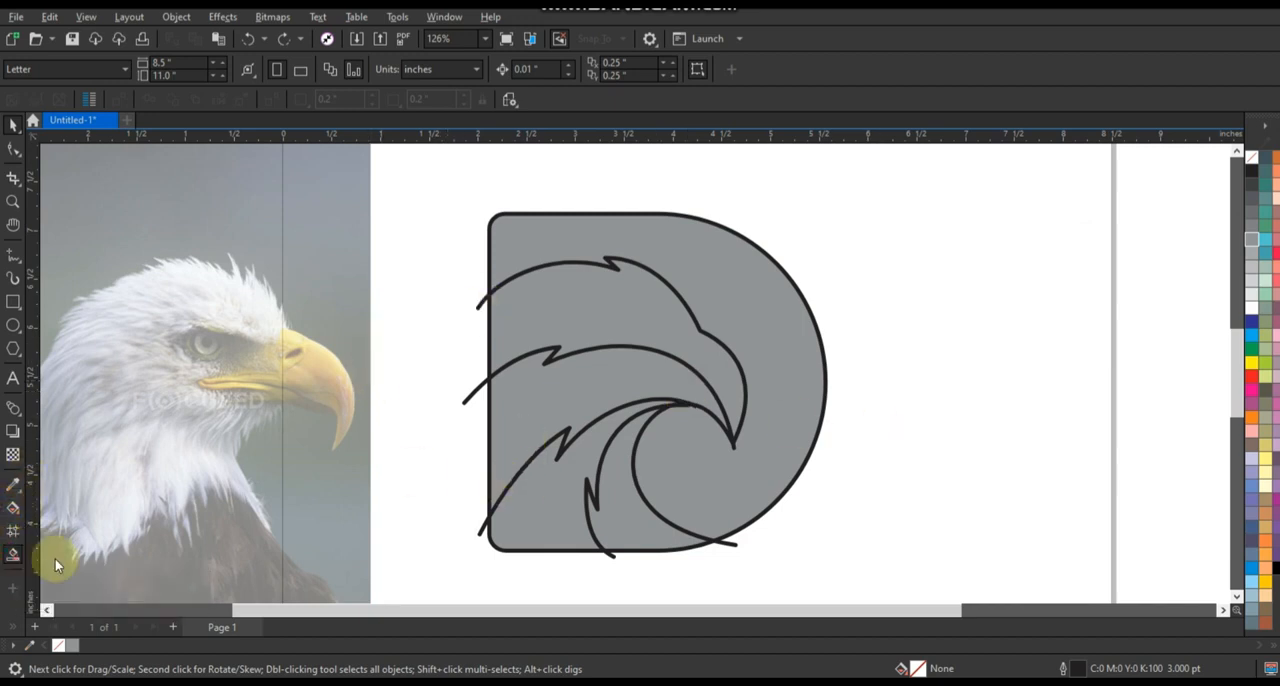
click(626, 536)
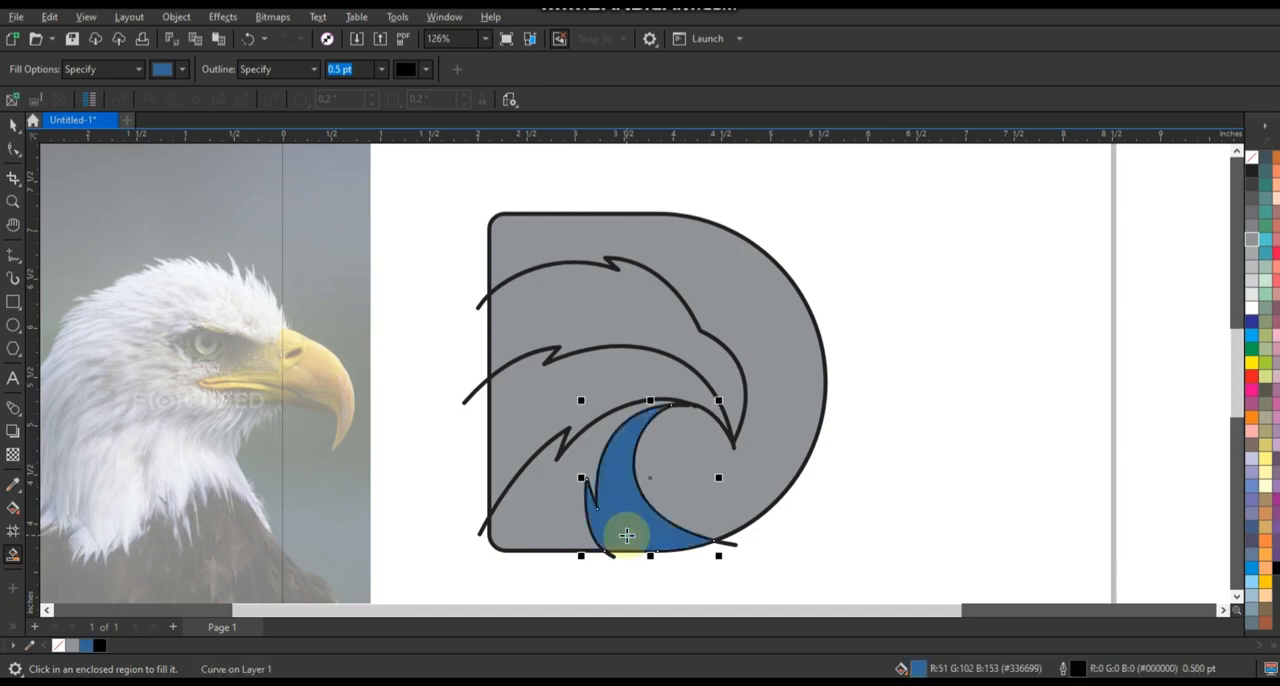
click(565, 518)
click(546, 413)
click(561, 327)
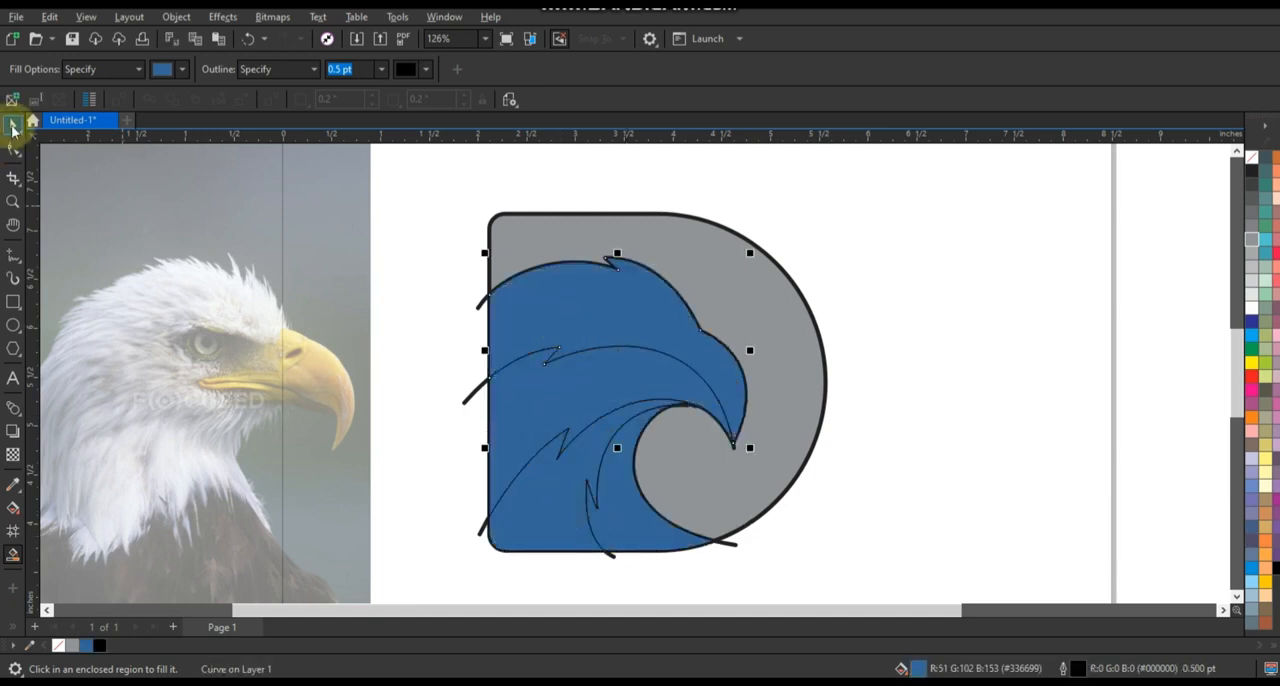
Delete the original 3 pt traced lines of the head, beak and neck, keeping the filled shapes.
click(12, 127)
click(466, 402)
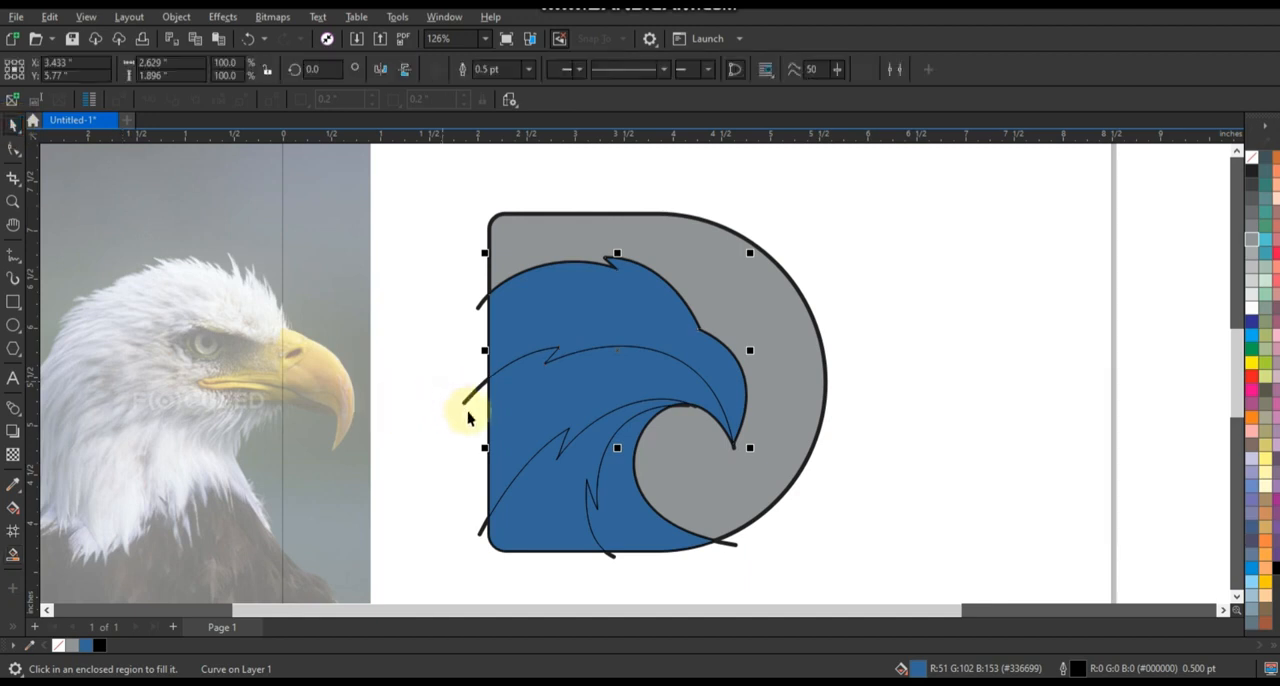
key(Delete)
click(482, 302)
key(Delete)
click(481, 533)
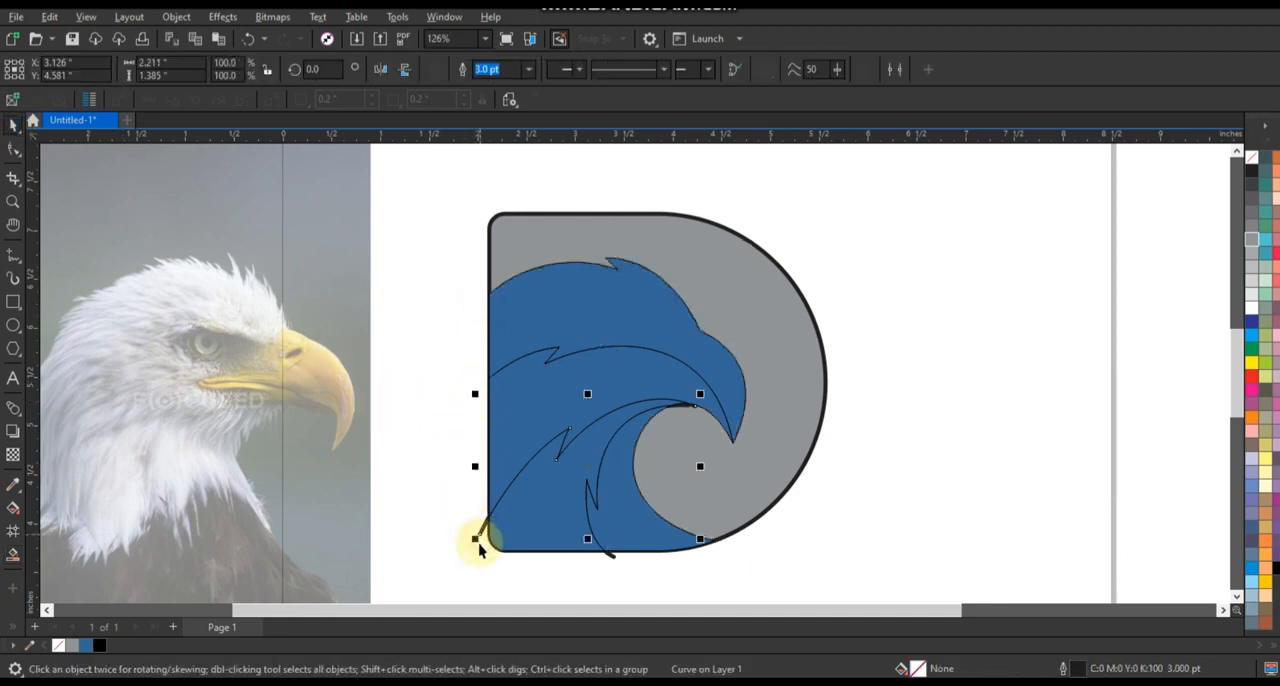
key(Delete)
click(615, 559)
key(Delete)
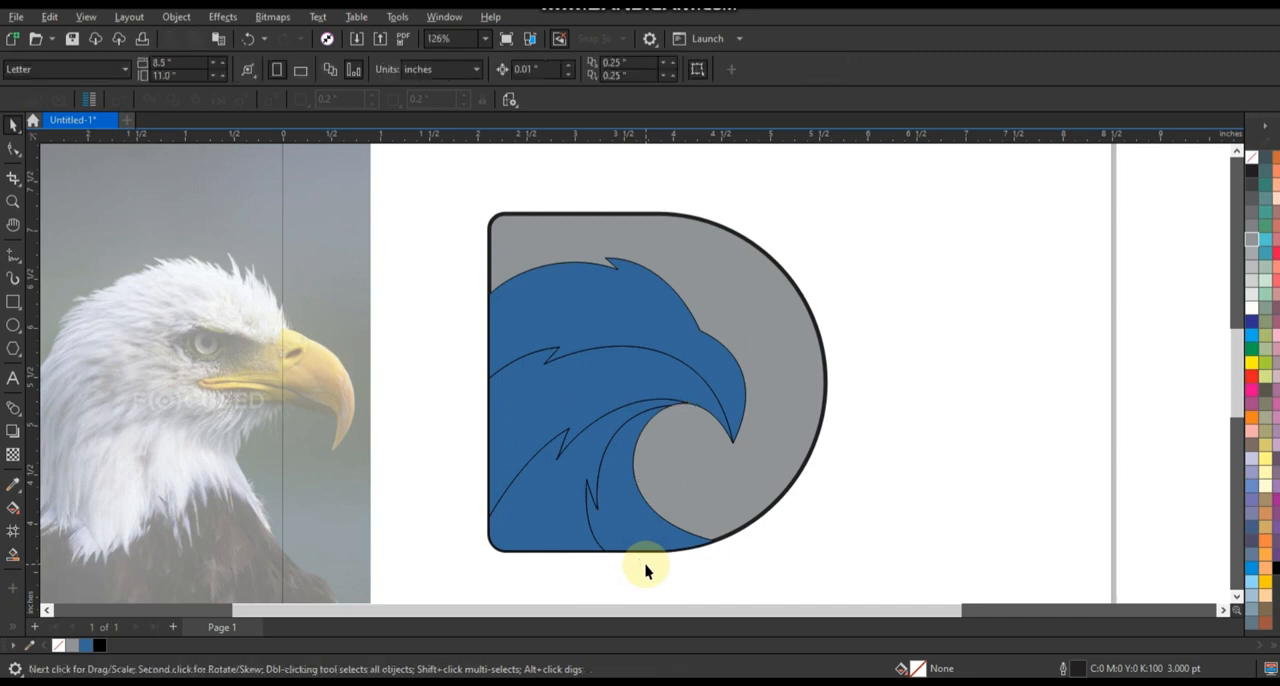
Fill the D-shaped background with the dark purple #5B1FB5.
key(z)
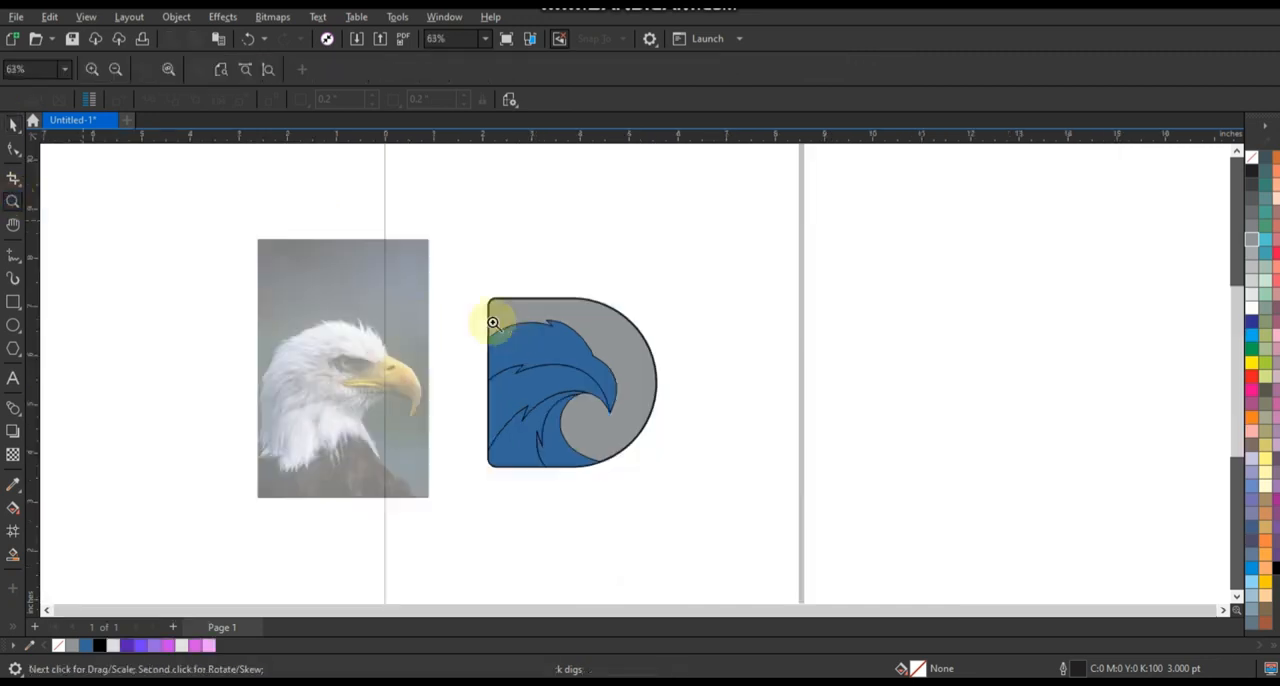
drag(479, 276, 733, 508)
click(13, 122)
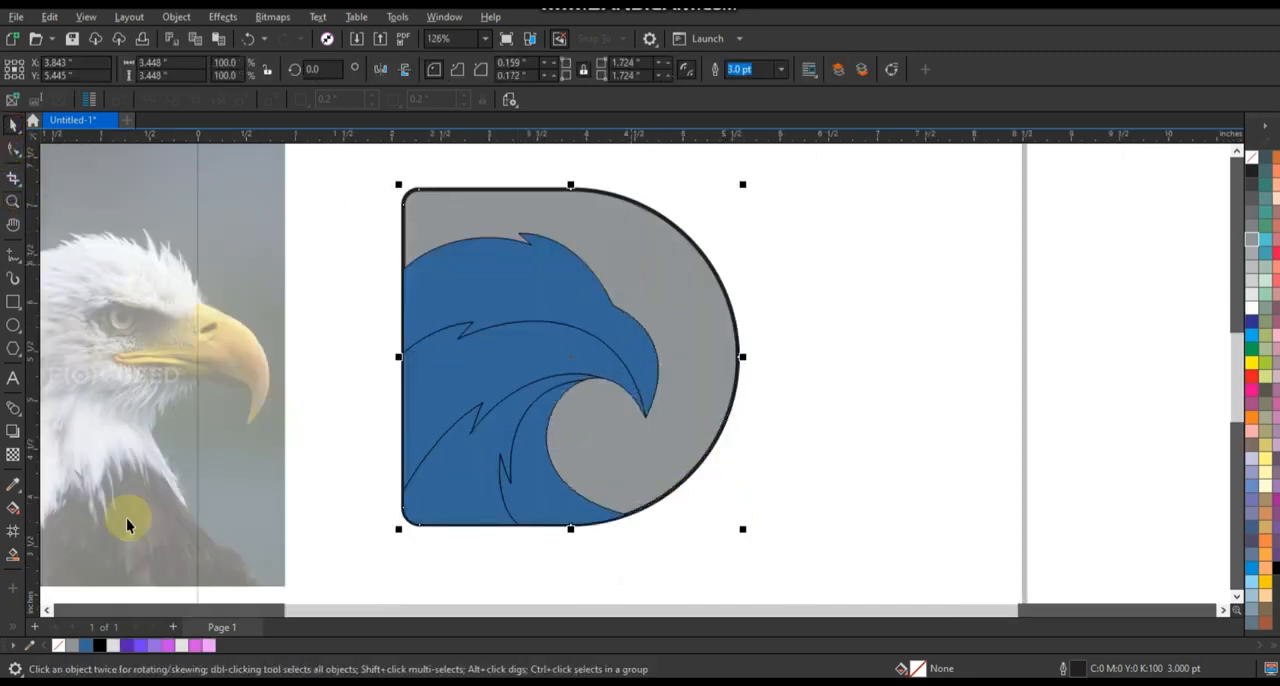
click(126, 646)
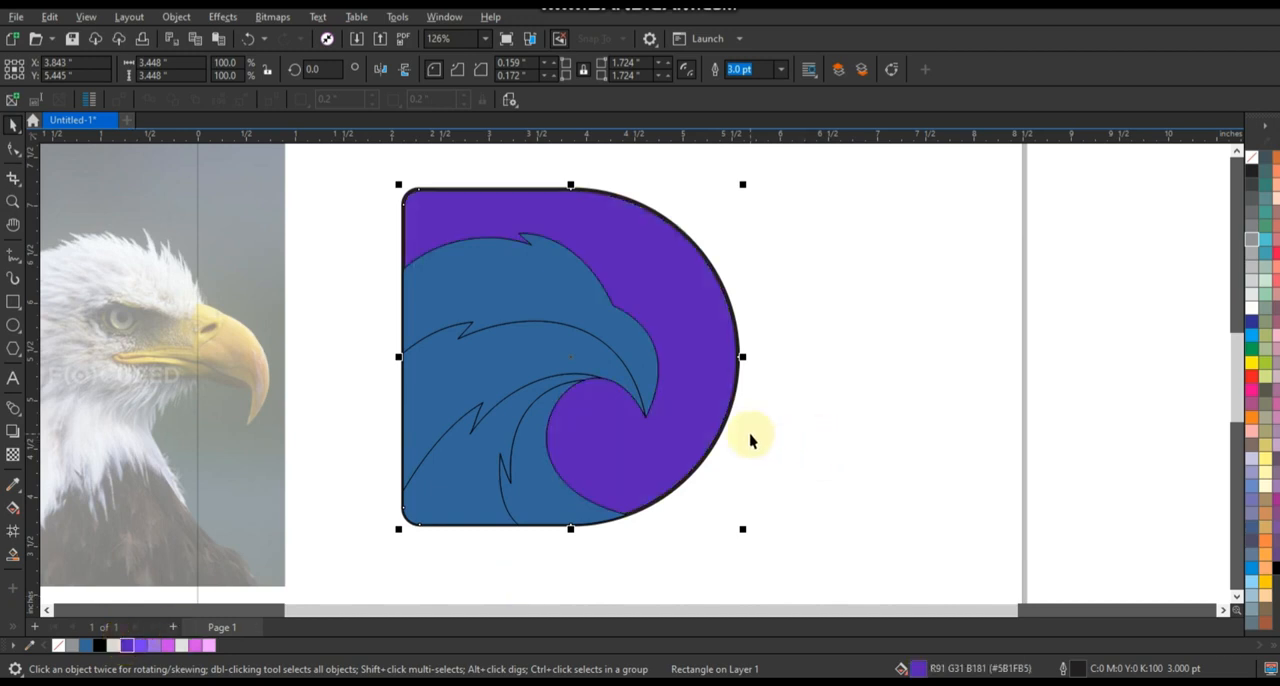
Apply a diagonal fountain fill to the D, from dark purple through bright violet to light purple at its upper curve.
key(g)
drag(508, 406, 660, 325)
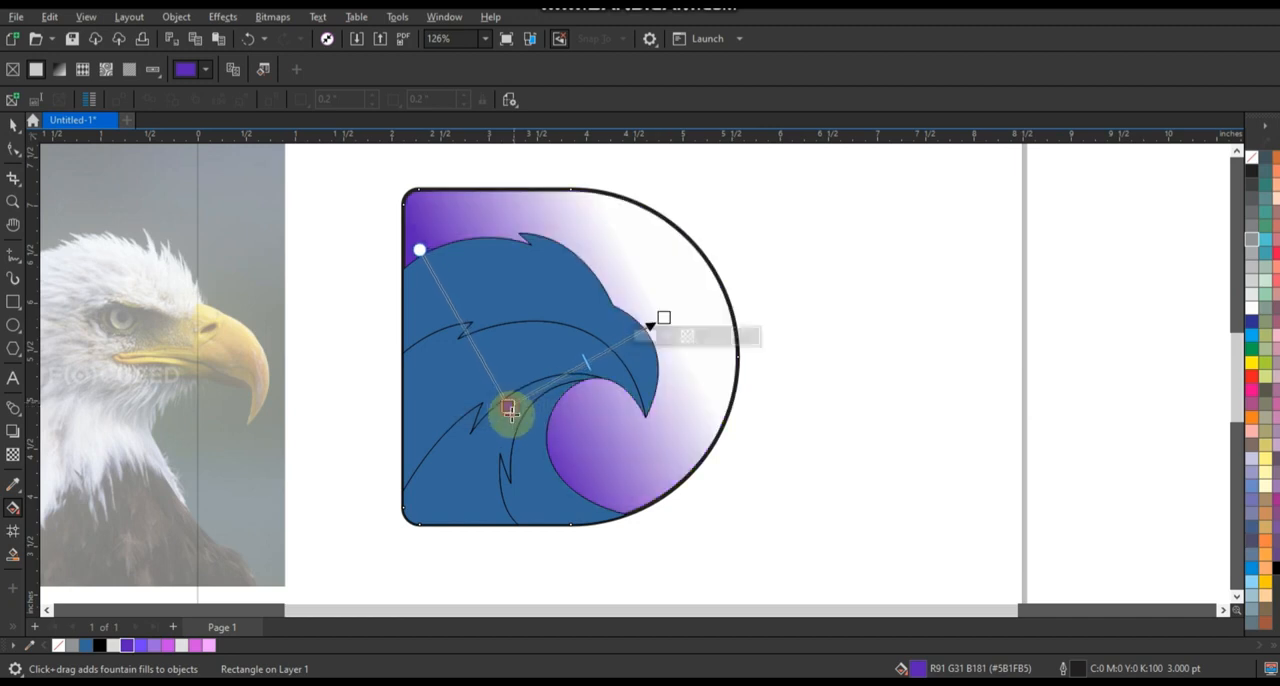
drag(510, 410, 510, 421)
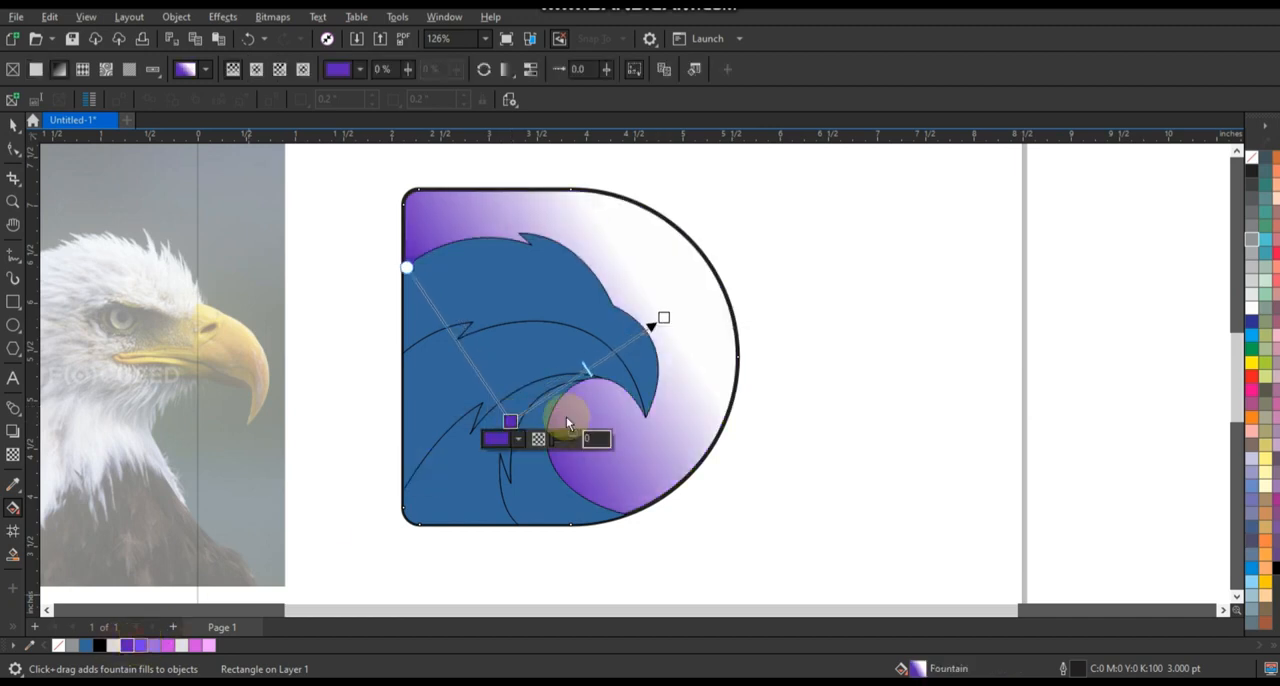
drag(564, 383, 566, 384)
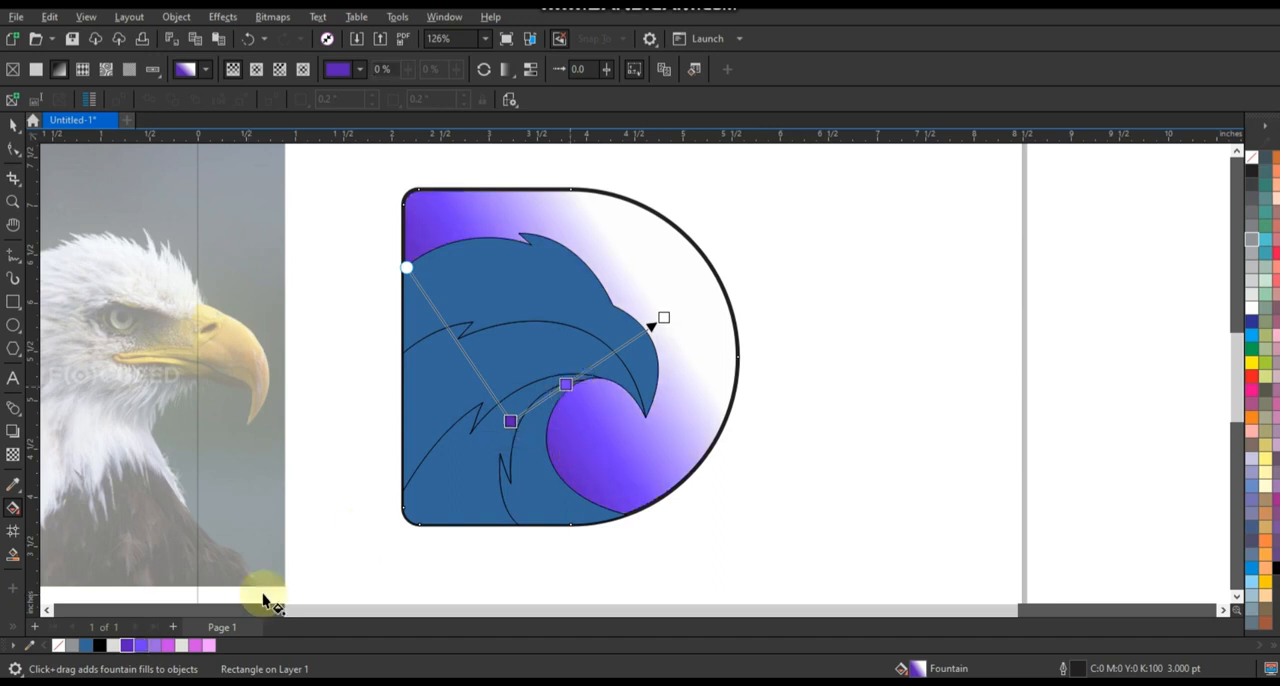
drag(153, 645, 700, 274)
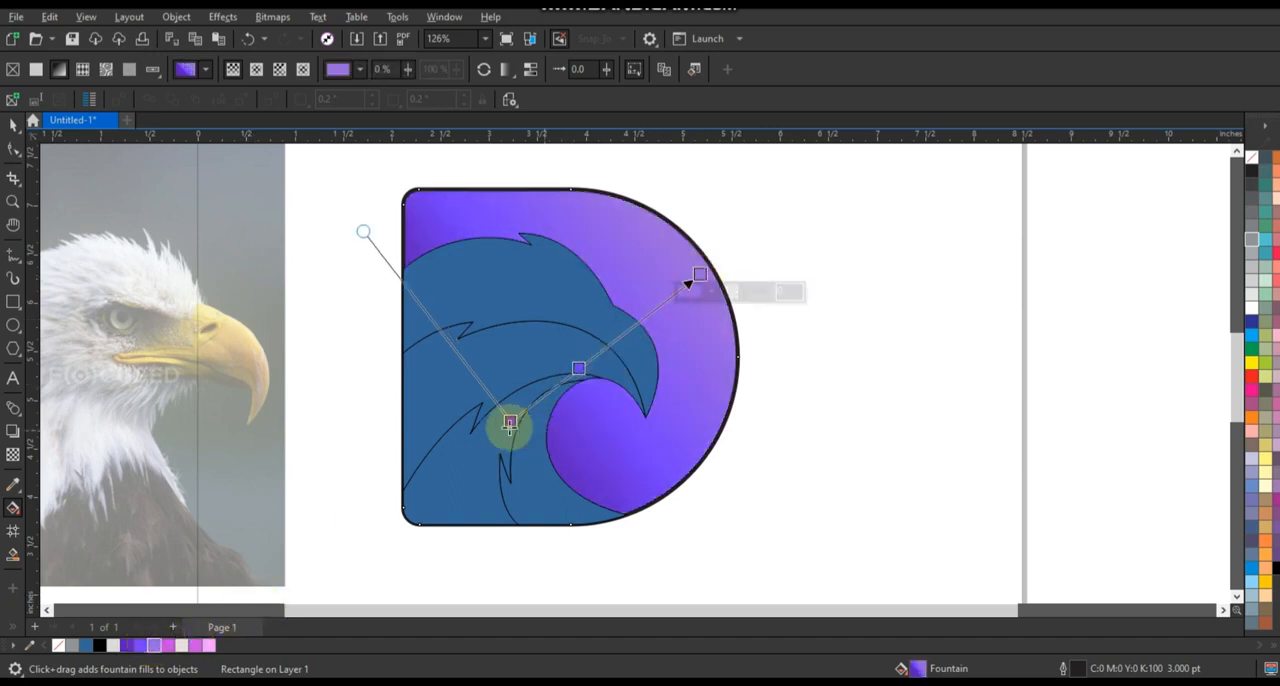
Rebalance the D's fountain fill by shifting its start, middle and end colour nodes, and deselect the shape.
drag(510, 424, 533, 412)
drag(591, 360, 601, 352)
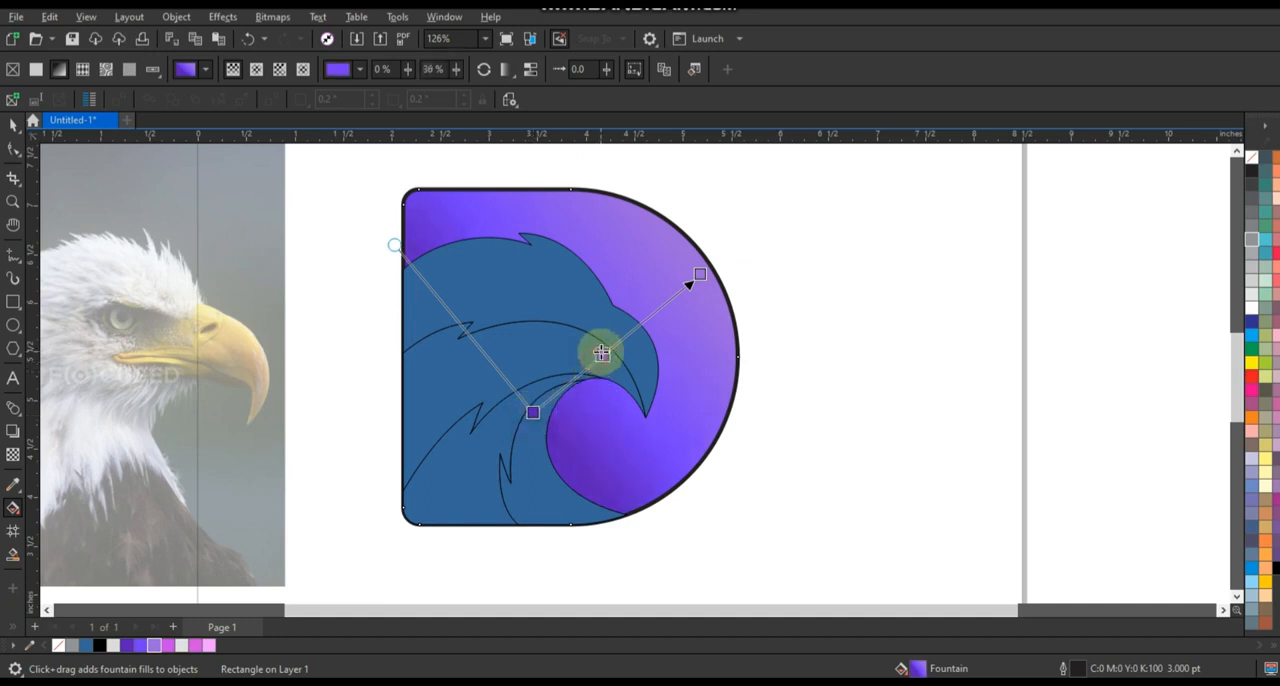
drag(705, 265, 706, 264)
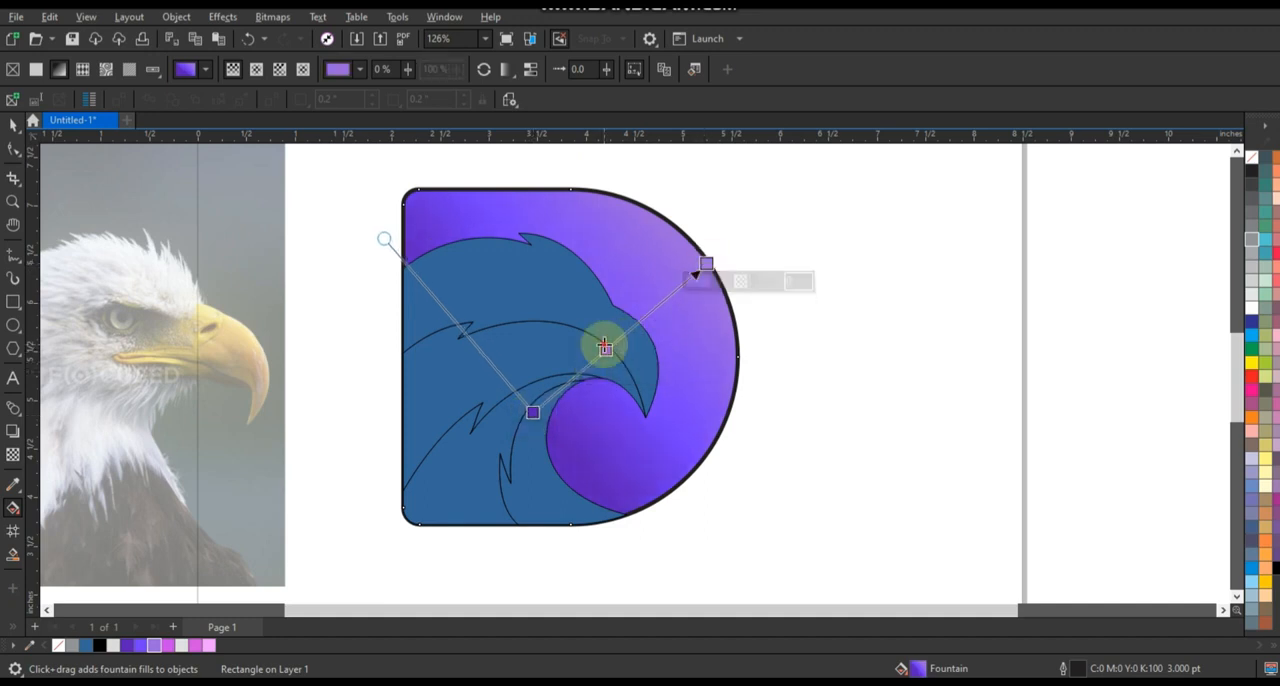
drag(606, 348, 602, 353)
drag(533, 412, 533, 391)
click(10, 125)
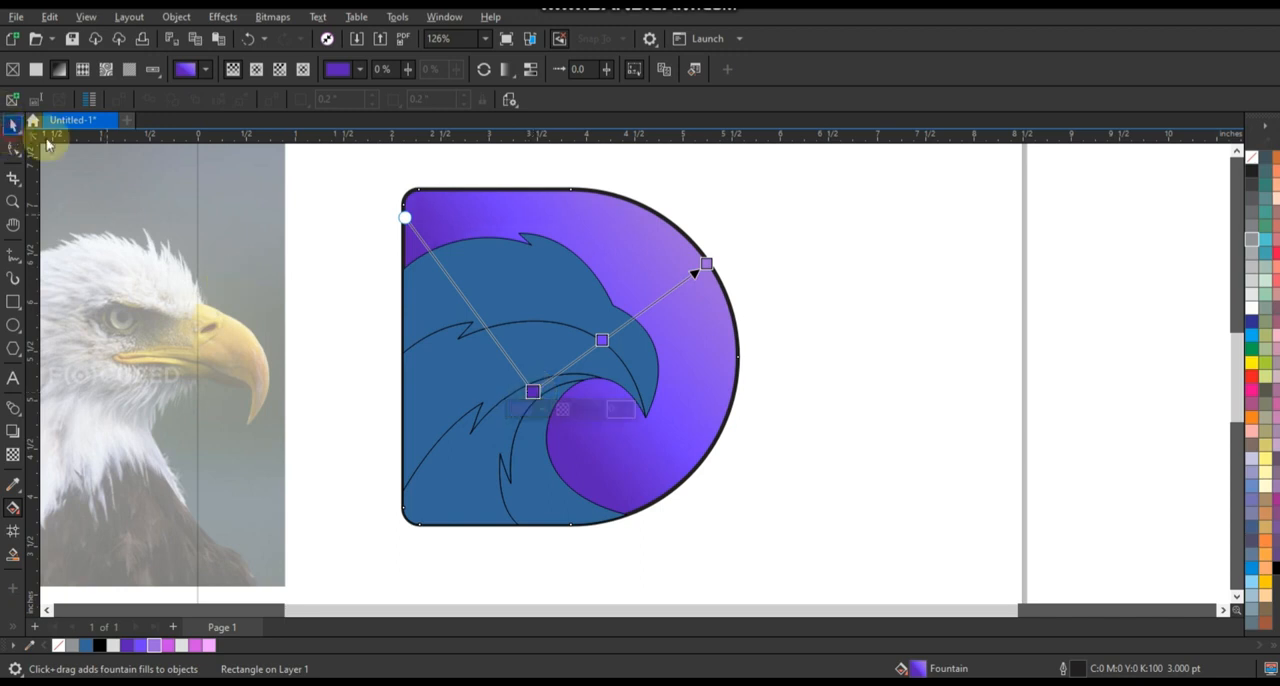
click(900, 329)
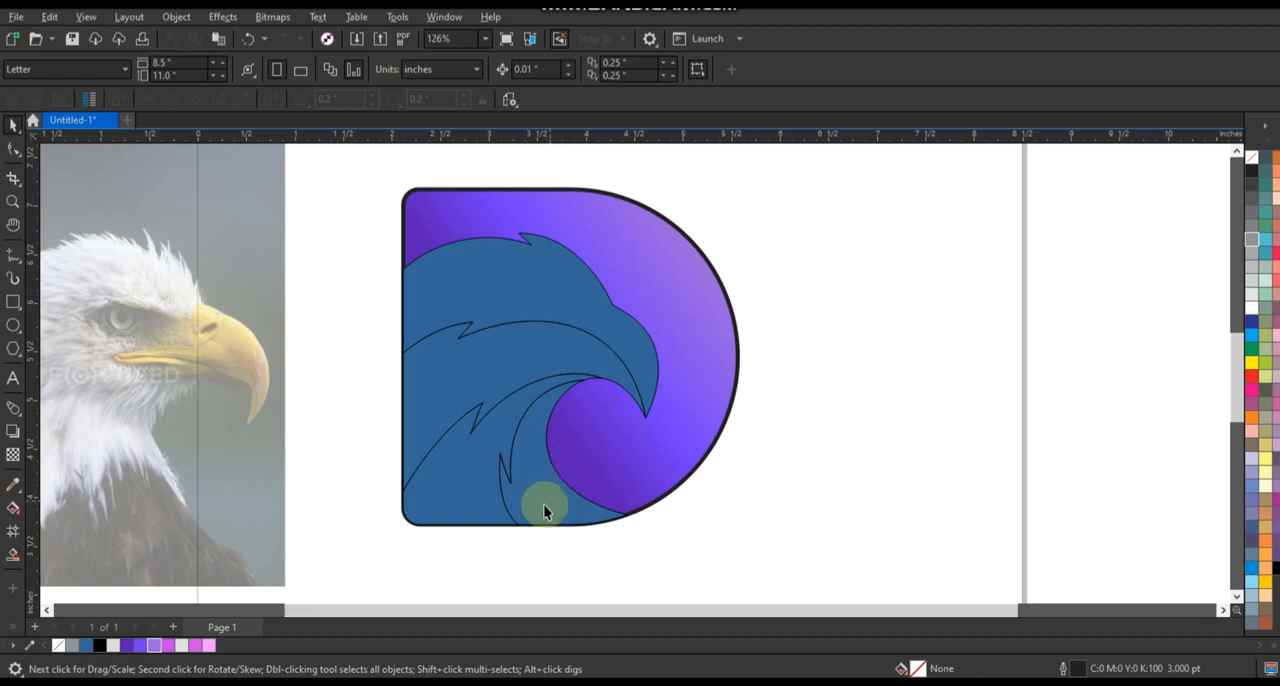
Give the front neck shape a fountain fill running from orchid pink below the beak to light pink at the D's base.
click(553, 490)
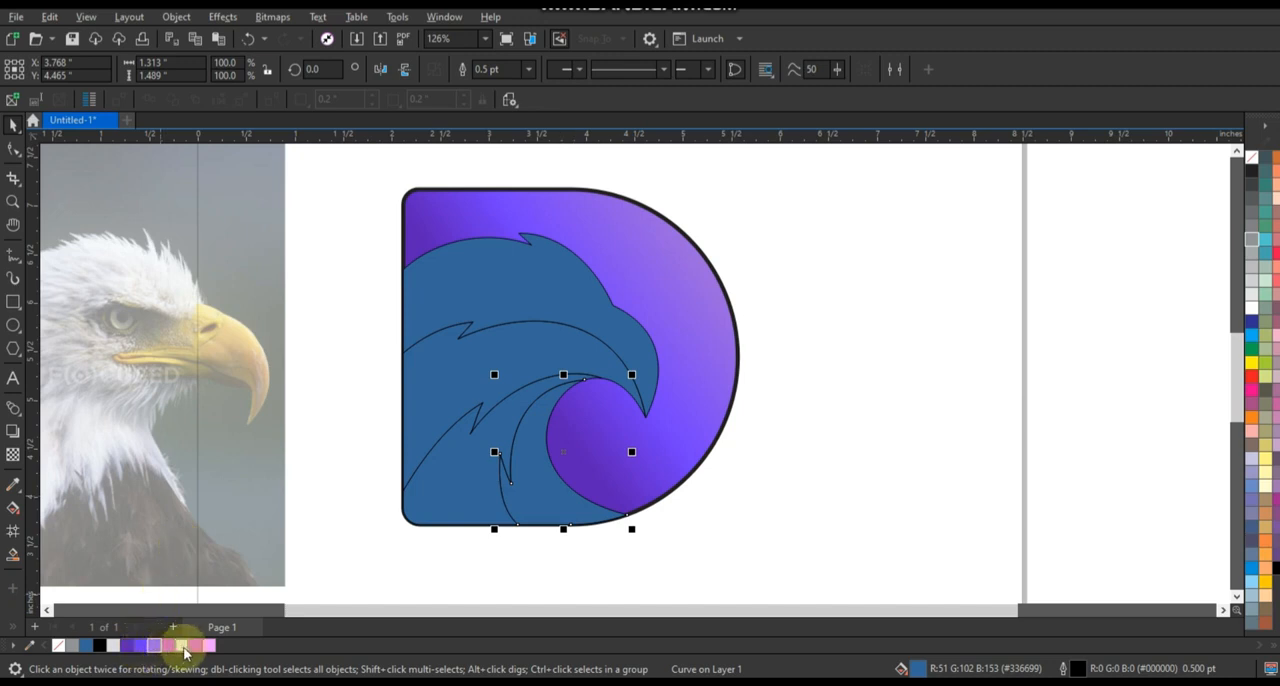
click(200, 647)
key(g)
drag(551, 394, 534, 512)
click(182, 645)
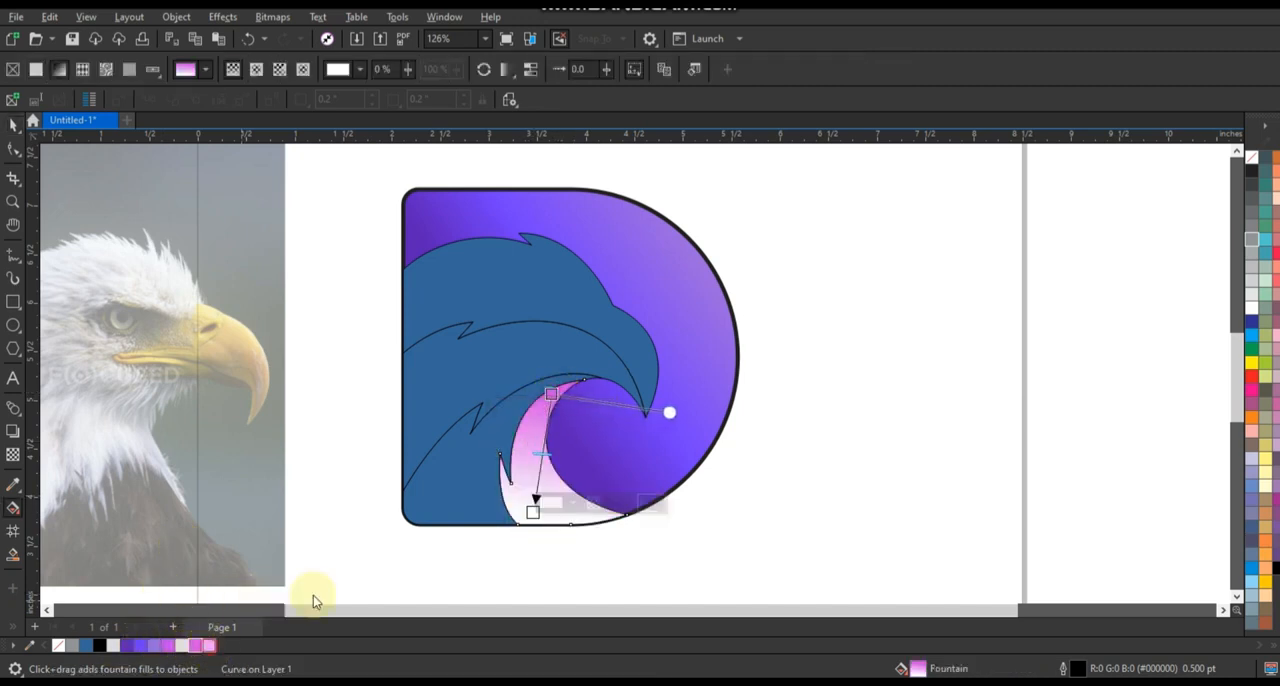
drag(530, 515, 531, 514)
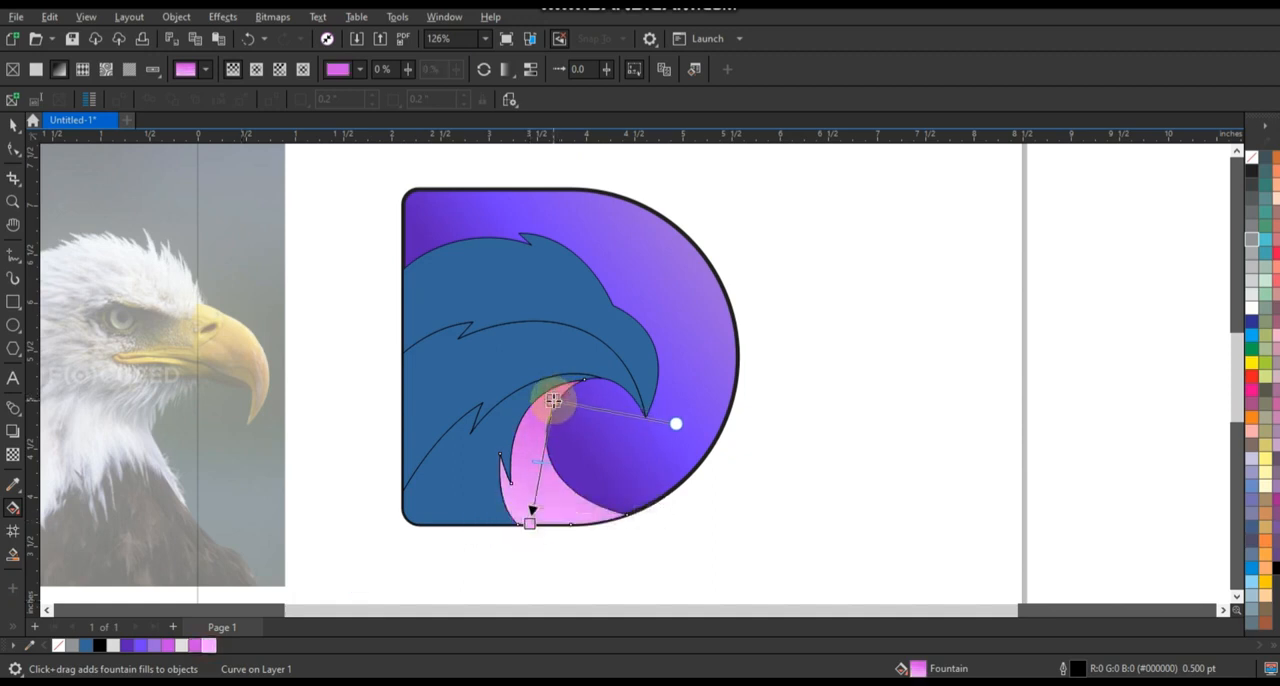
click(14, 122)
Give the rear neck shape a fountain fill from #C945E8 near its upper notch to light pink at the D's lower corner.
click(445, 487)
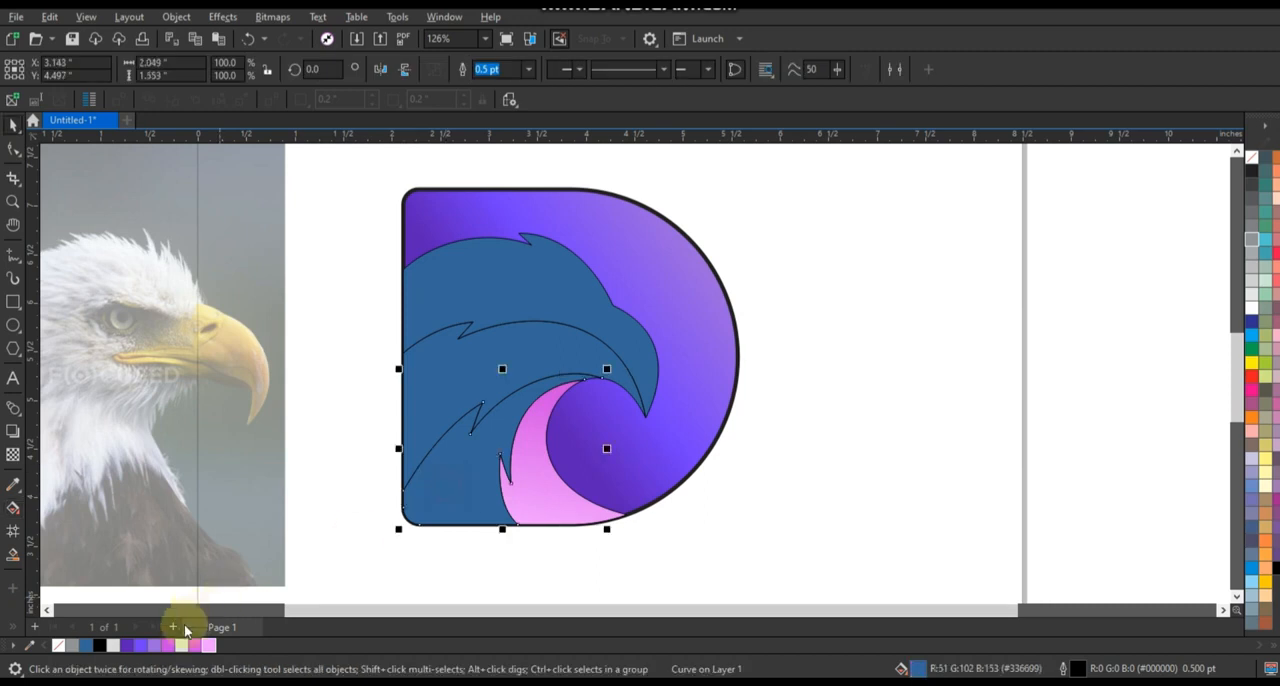
click(167, 646)
key(g)
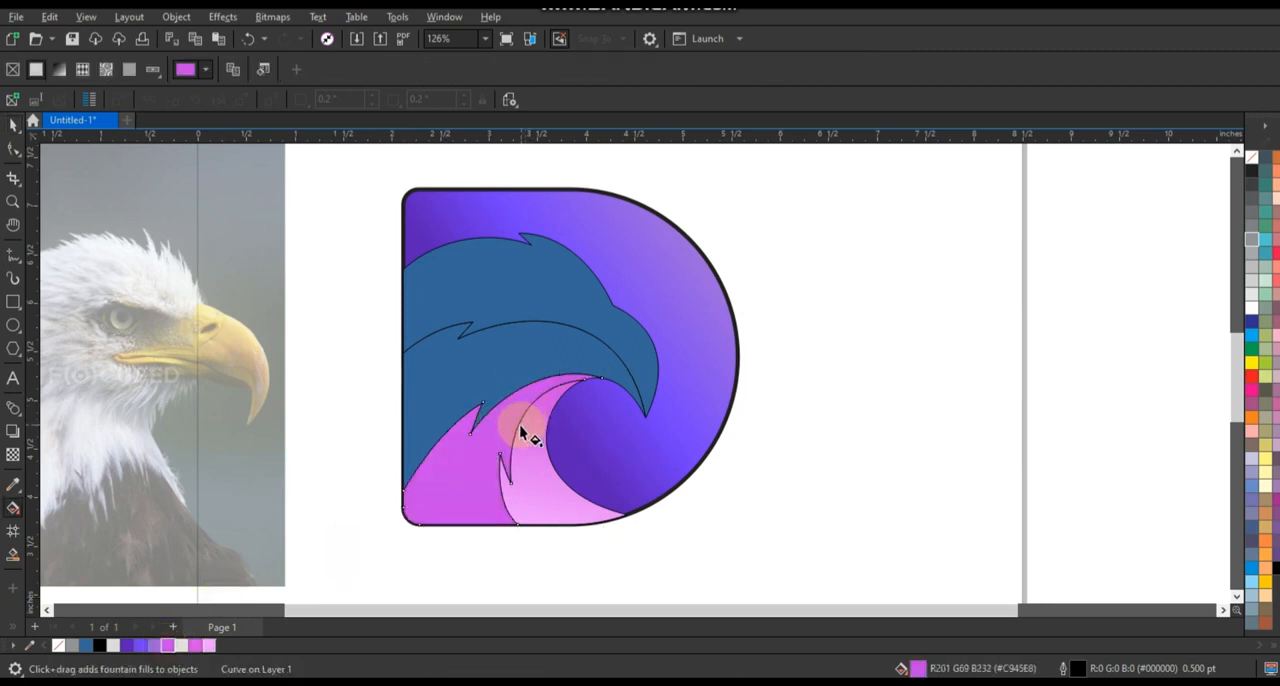
drag(494, 434, 434, 524)
drag(494, 434, 501, 419)
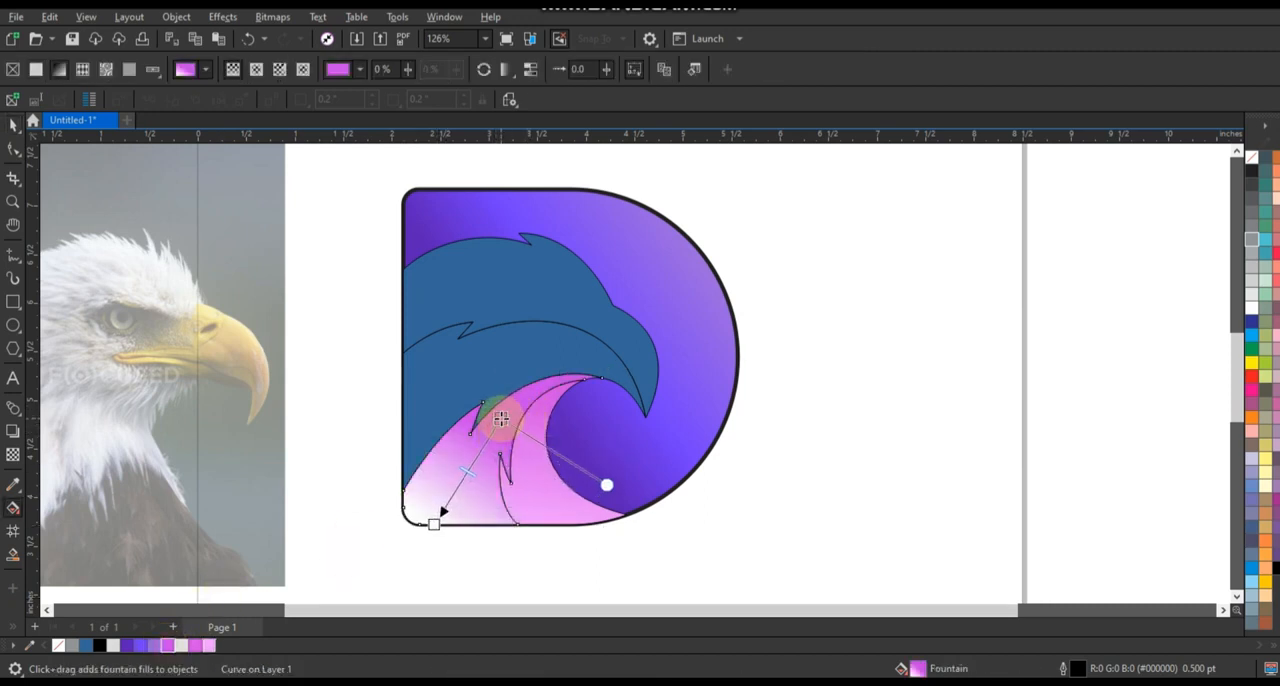
drag(209, 648, 433, 524)
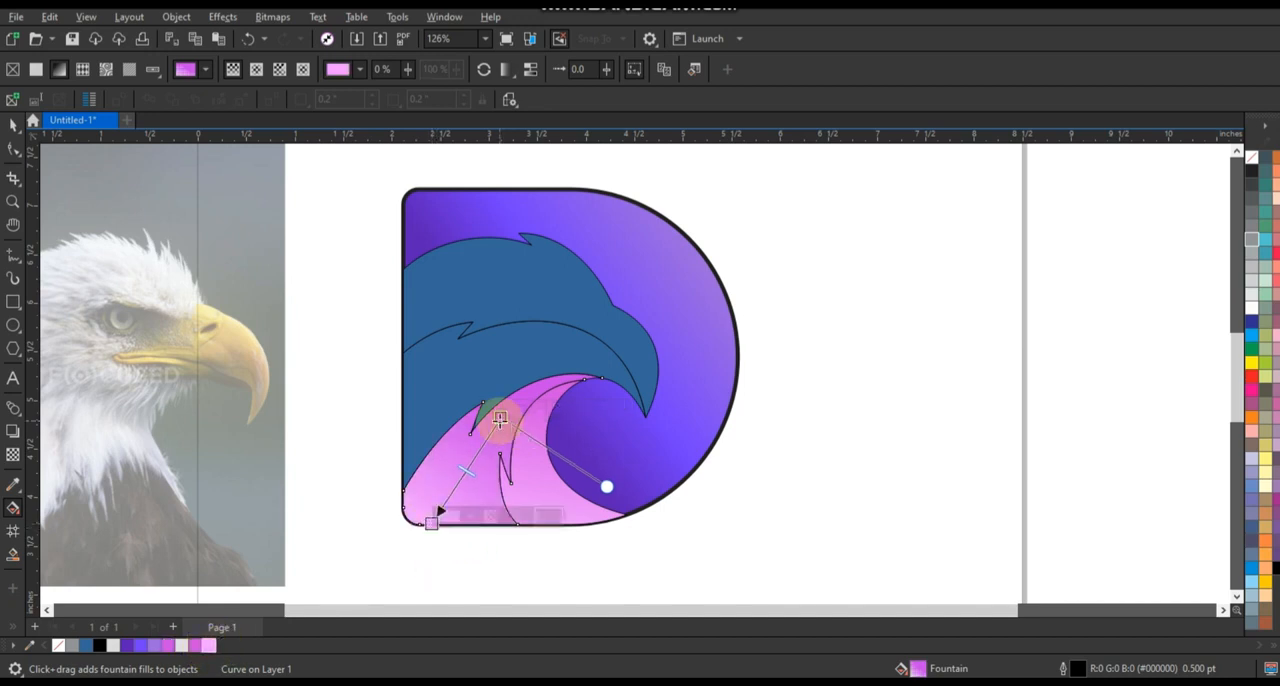
drag(501, 418, 505, 416)
Give the face and lower beak shape a diagonal fountain fill from #C945E8 at its upper edge to light pink near the neck notch.
click(503, 368)
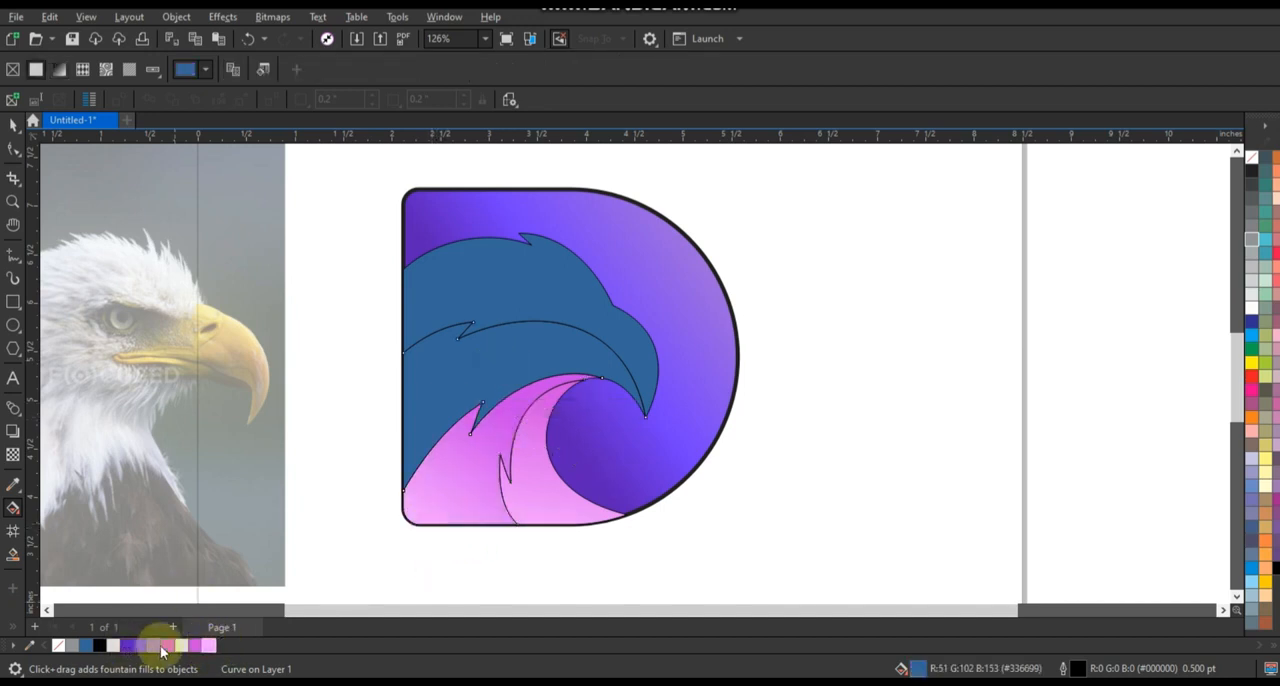
drag(167, 648, 555, 348)
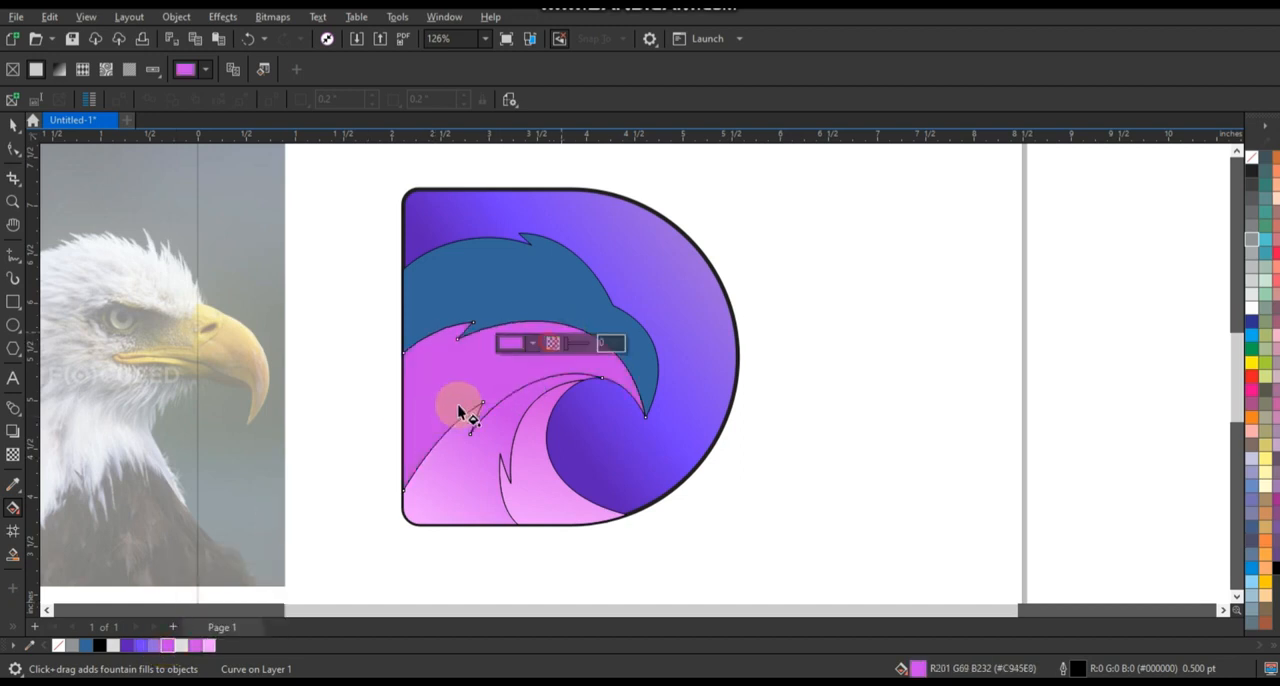
drag(457, 410, 567, 311)
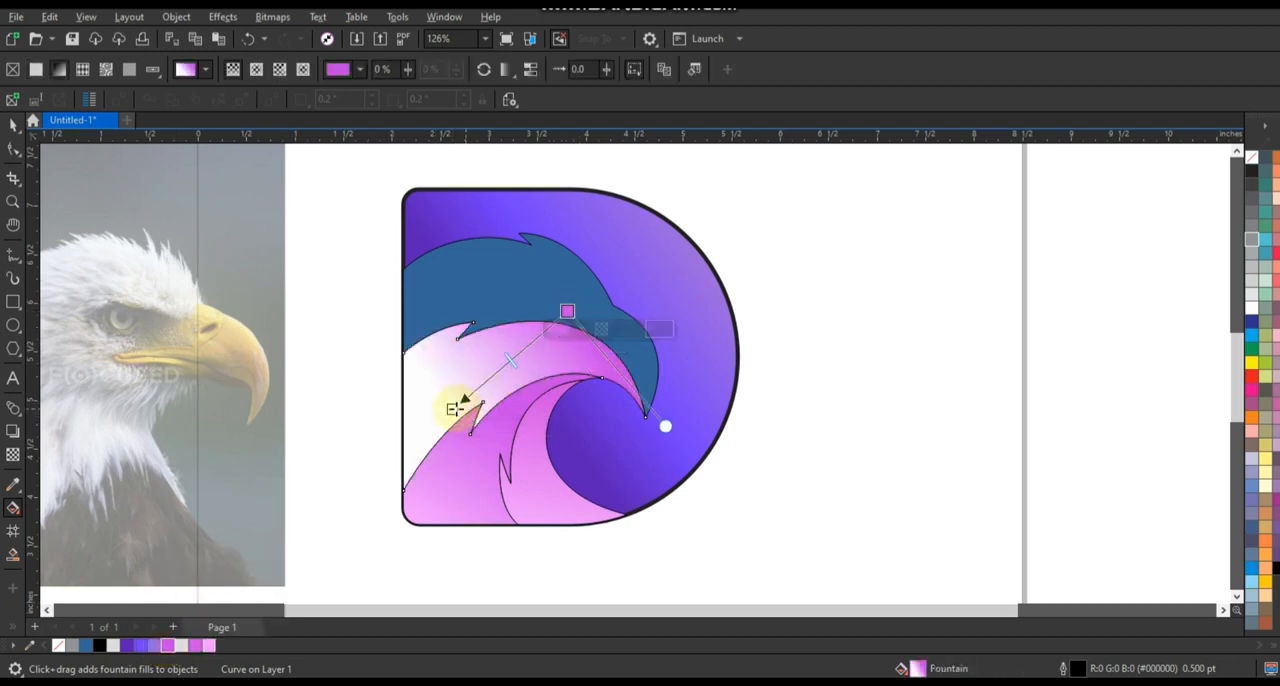
drag(457, 407, 467, 411)
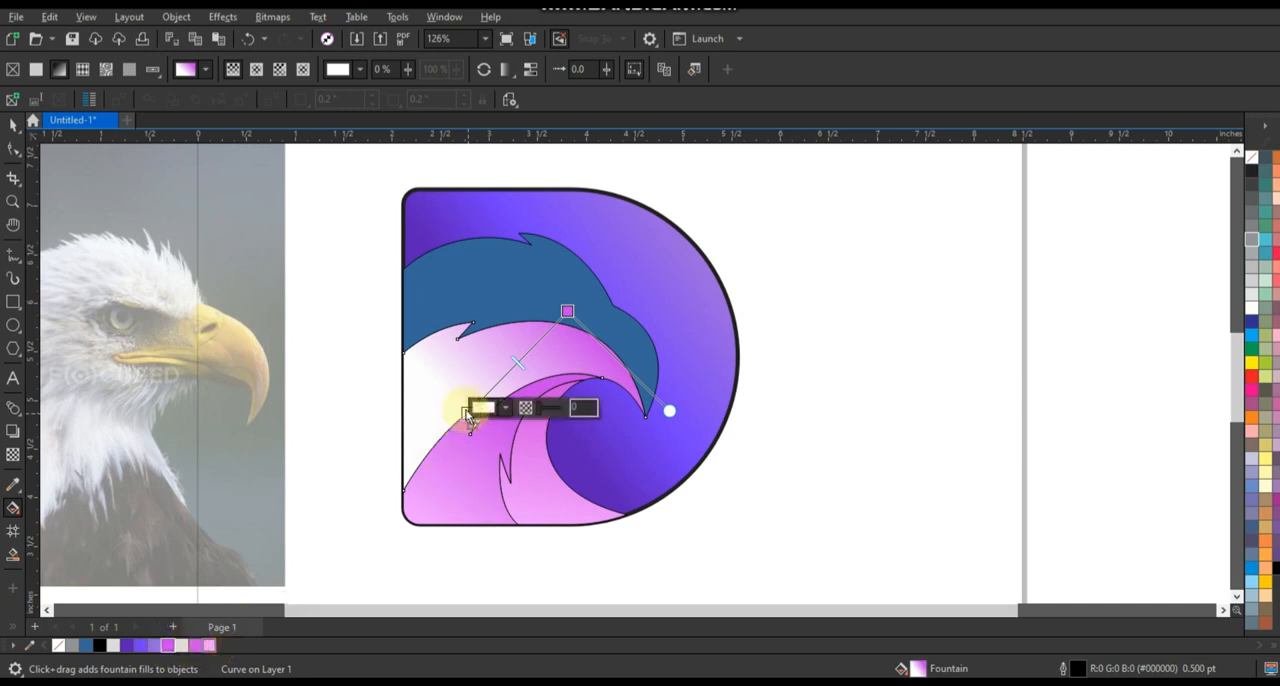
drag(209, 645, 454, 420)
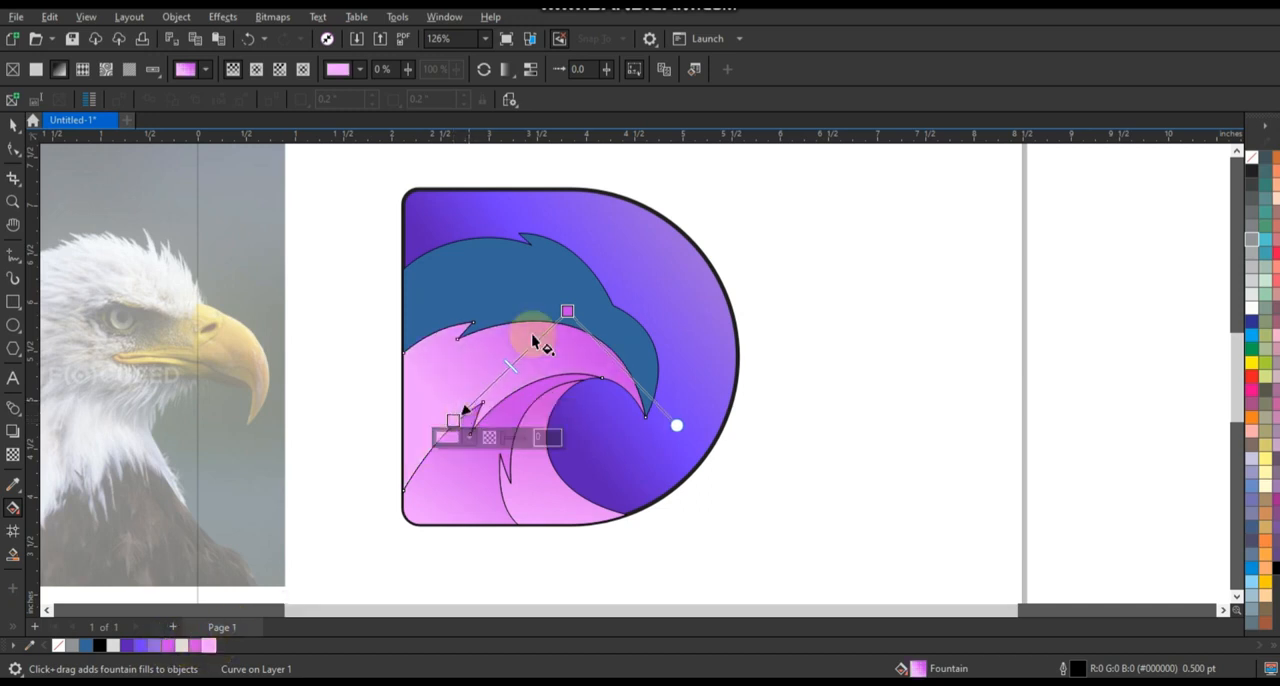
click(13, 125)
Fill the crown and upper beak shape with light pink, lighten it with white, and deselect it.
click(463, 286)
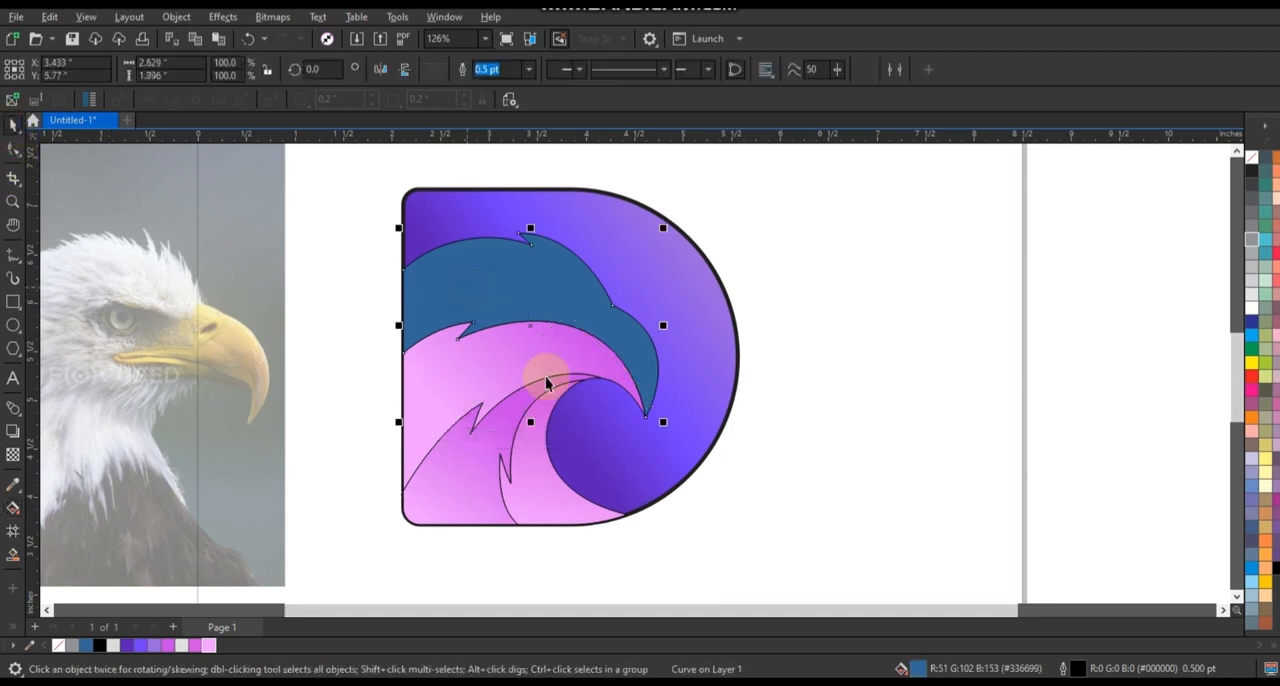
click(205, 646)
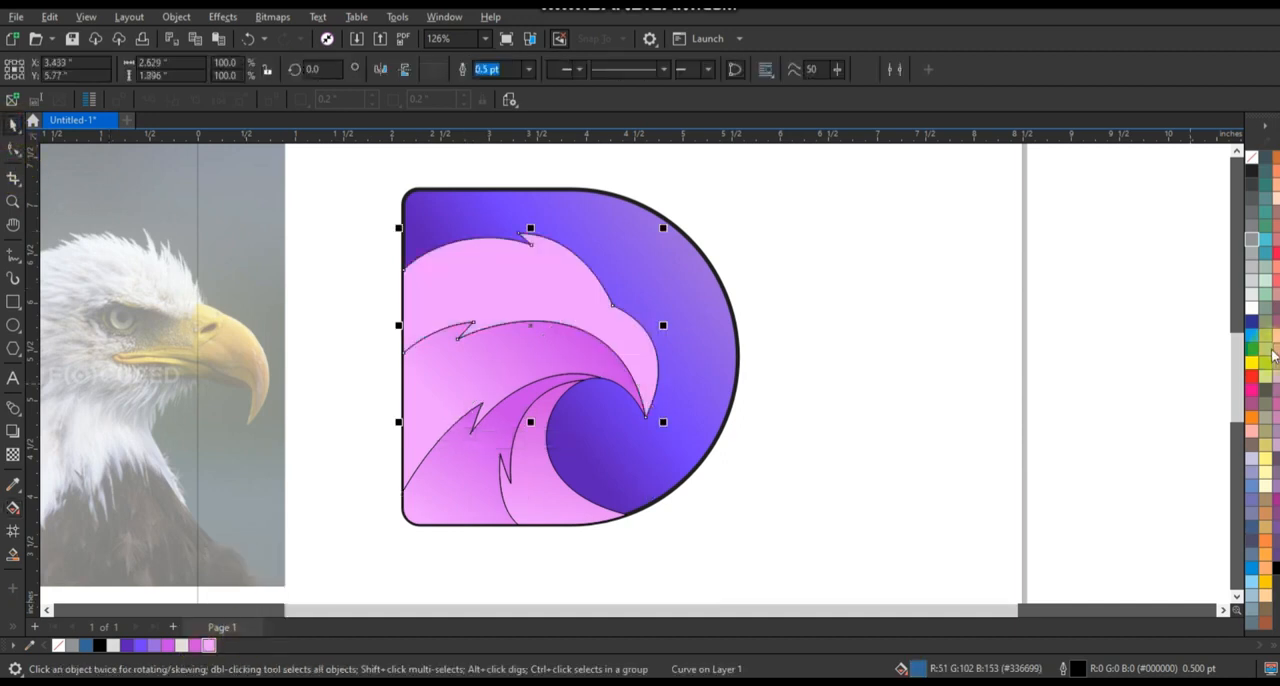
ctrl+click(1253, 316)
click(875, 323)
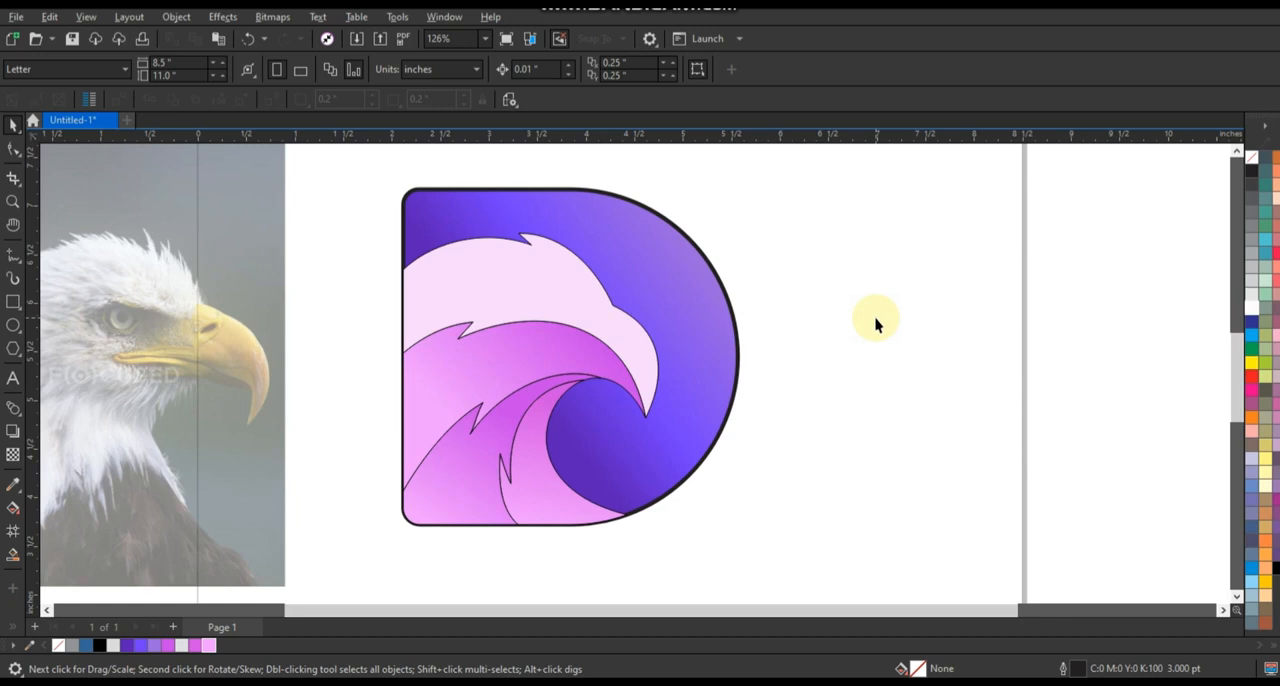
Draw a freehand zigzag line about 2.58 inches wide from the beak tip, below the cheek notch, to just outside the D's straight edge.
click(13, 200)
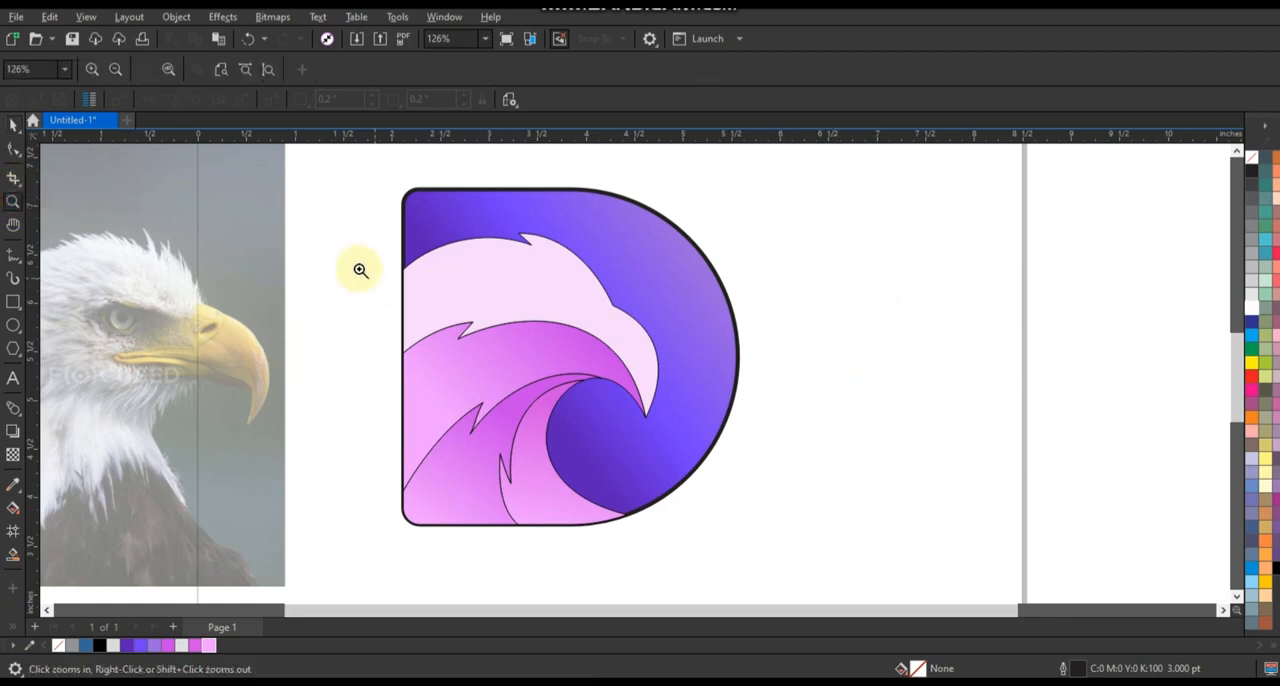
drag(345, 210, 771, 549)
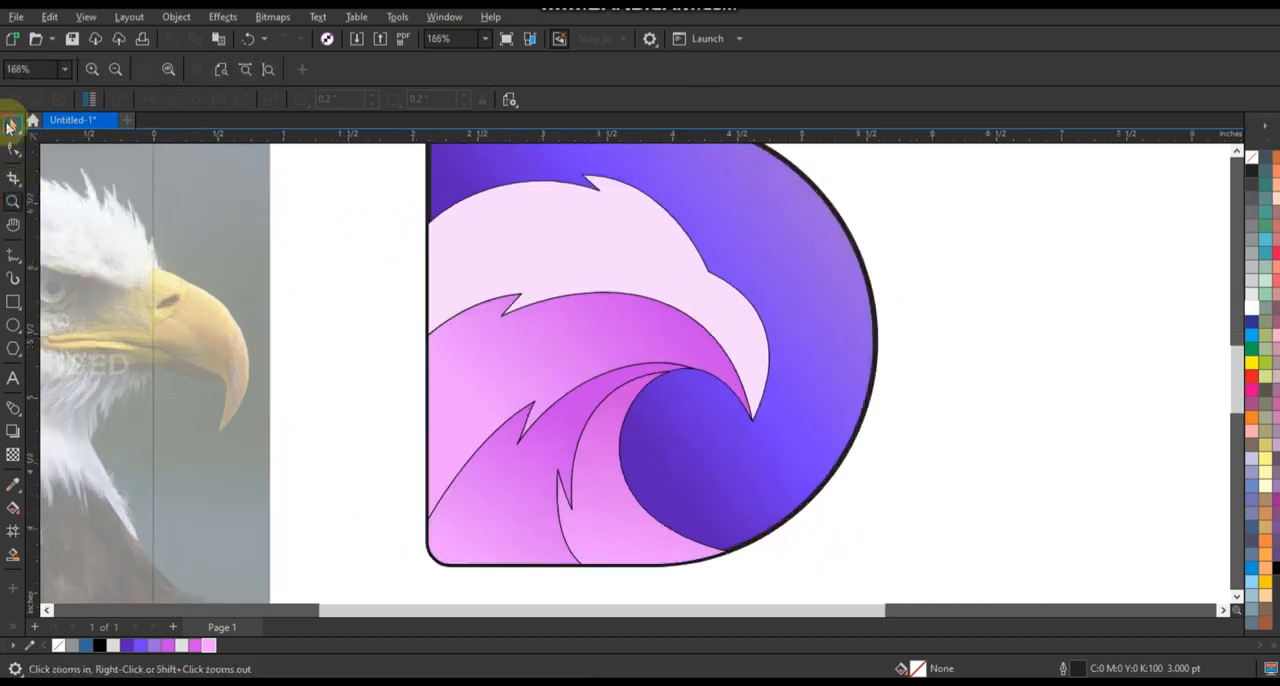
click(9, 125)
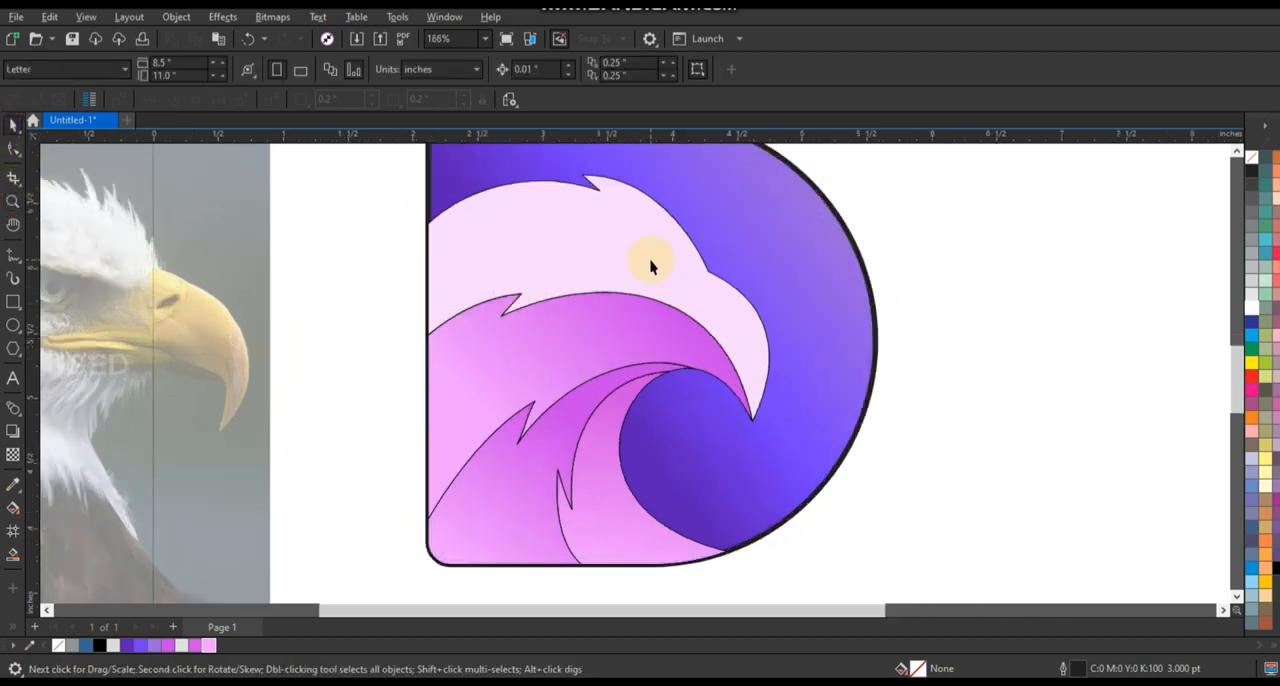
click(13, 255)
click(755, 428)
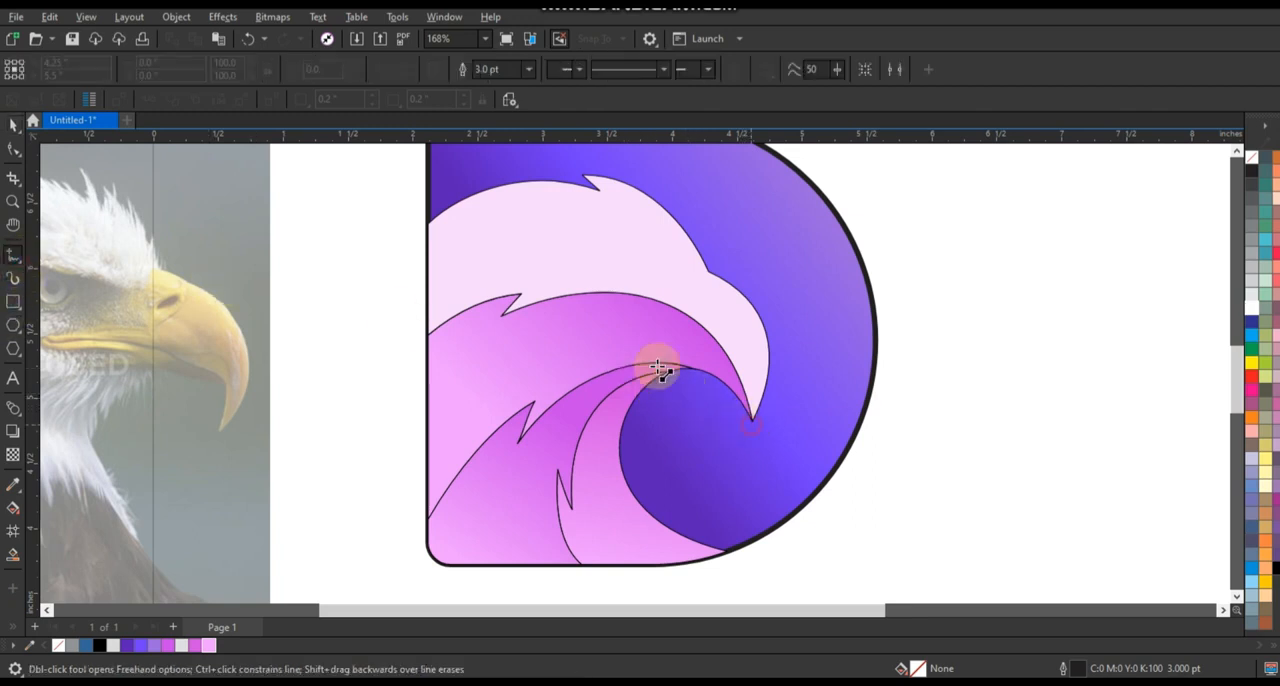
click(481, 332)
double_click(494, 312)
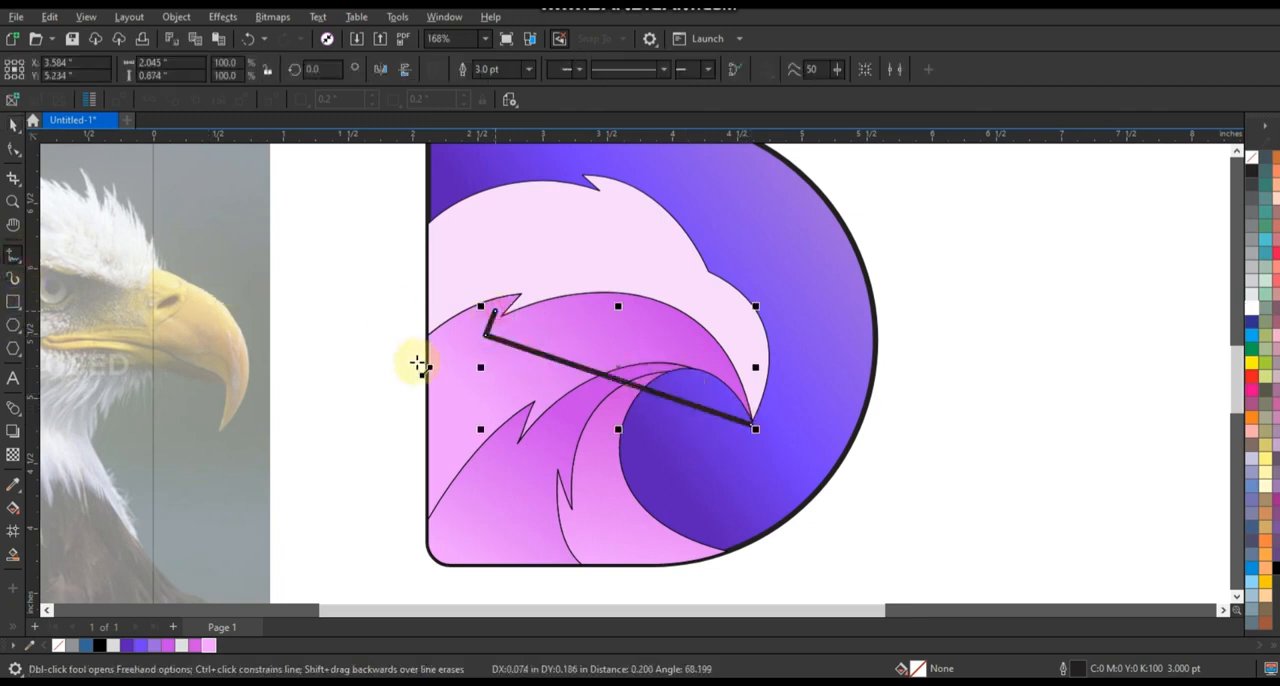
click(412, 365)
Draw a second zigzag line about 2.12 inches wide from the throat point below the middle feather notch to outside the D's lower straight edge.
click(695, 374)
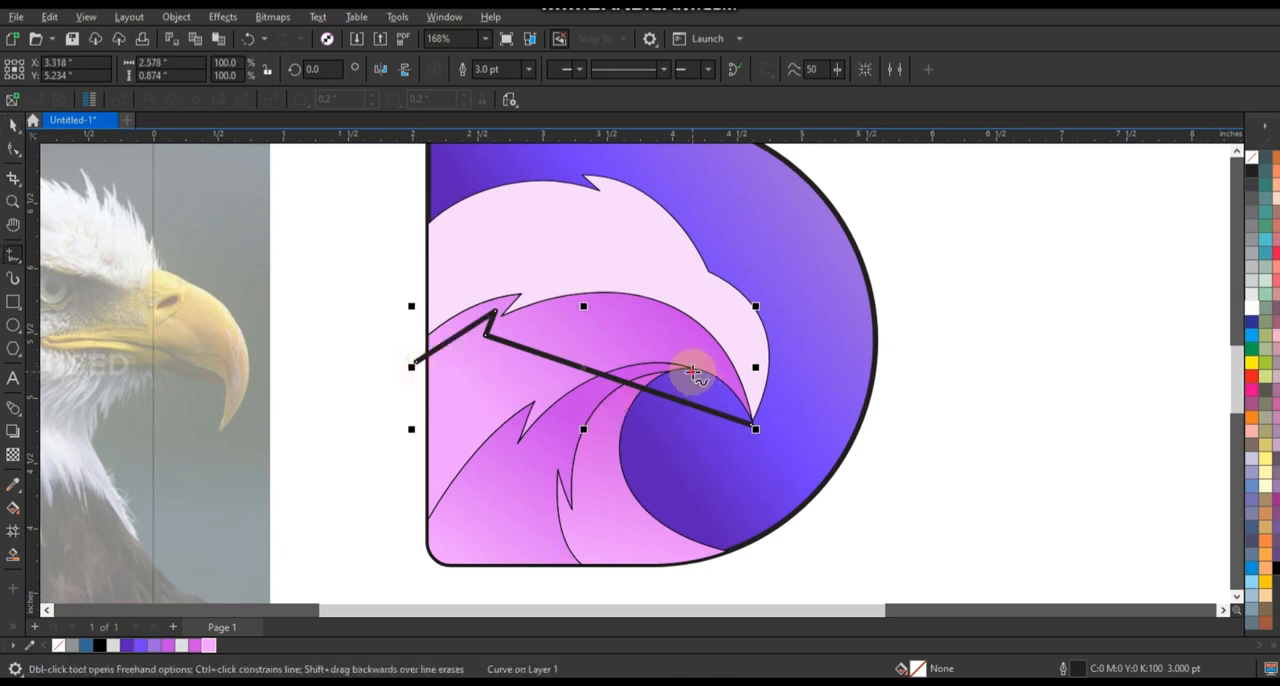
double_click(513, 458)
double_click(509, 429)
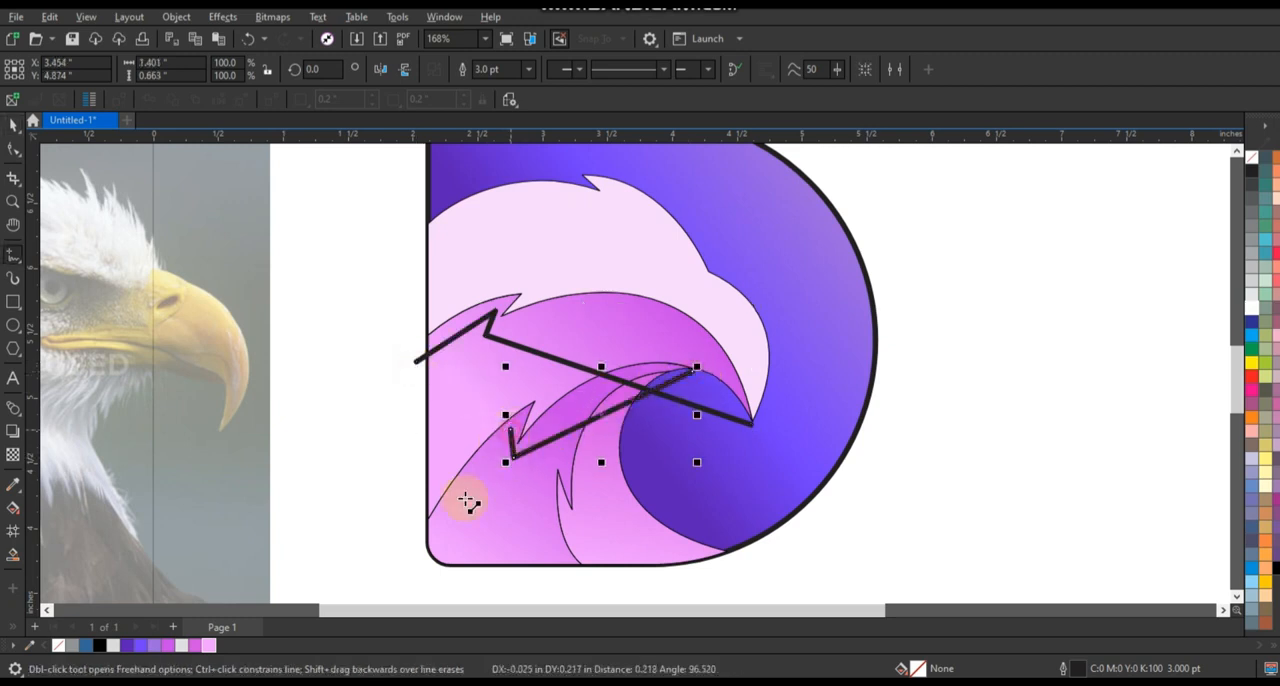
click(416, 543)
Draw a third zigzag line about 1.49 inches tall from the throat point beside the front neck notch to just below the D's base.
click(695, 384)
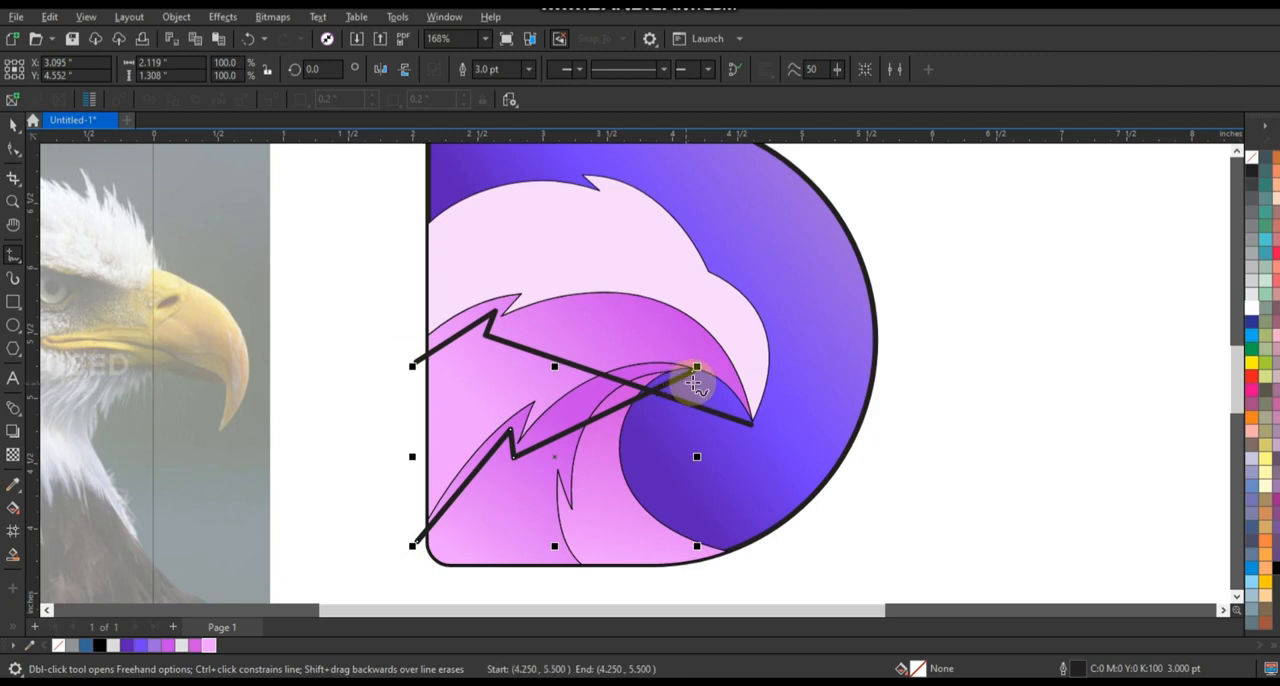
click(585, 527)
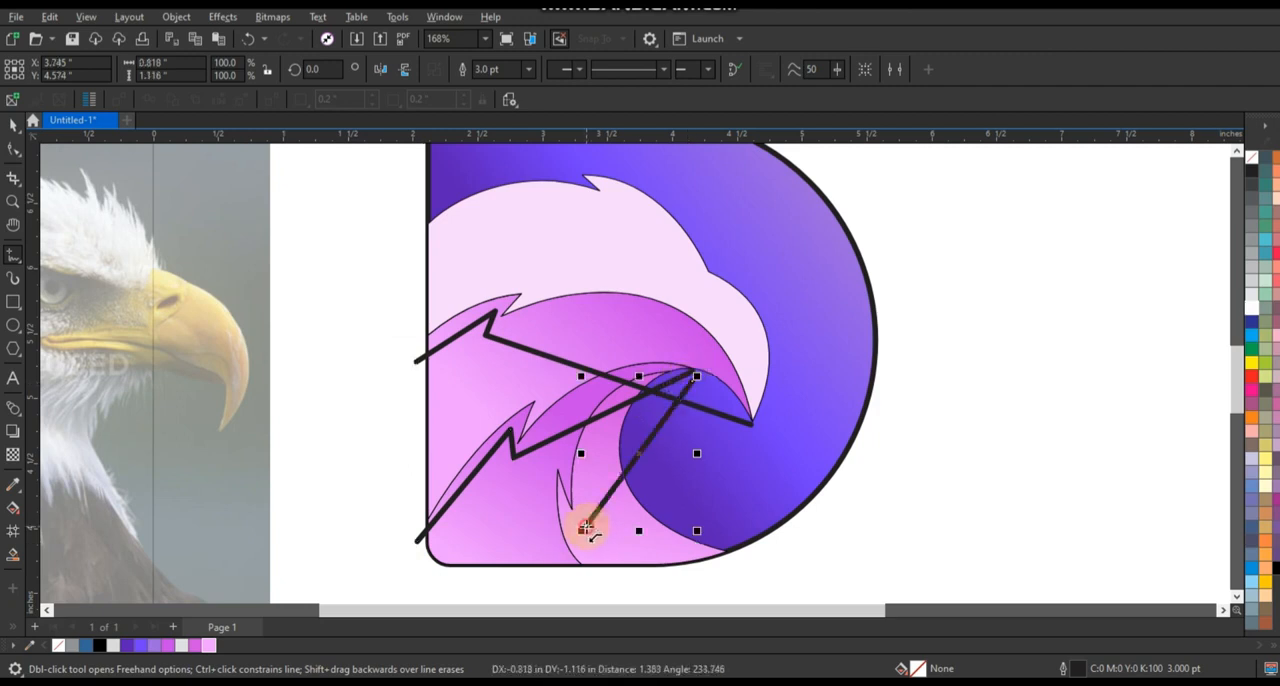
click(570, 517)
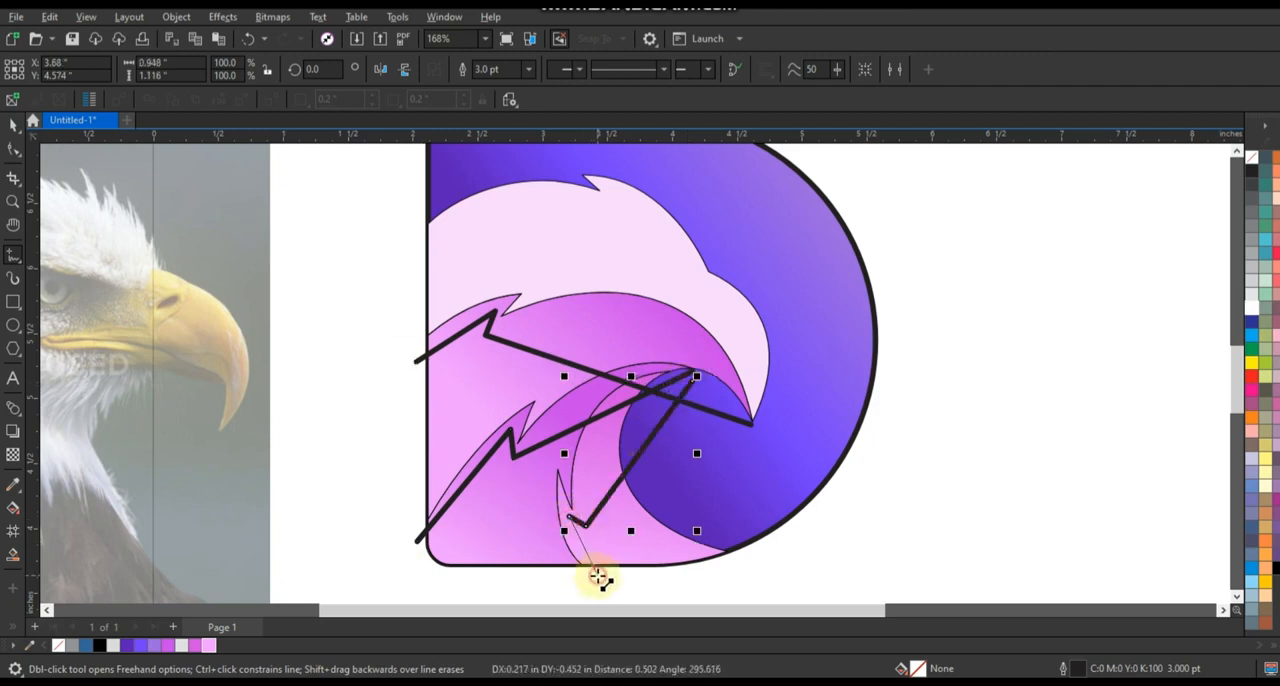
click(598, 577)
Combine the three zigzag lines into one curve and convert all its segments to curves.
click(15, 128)
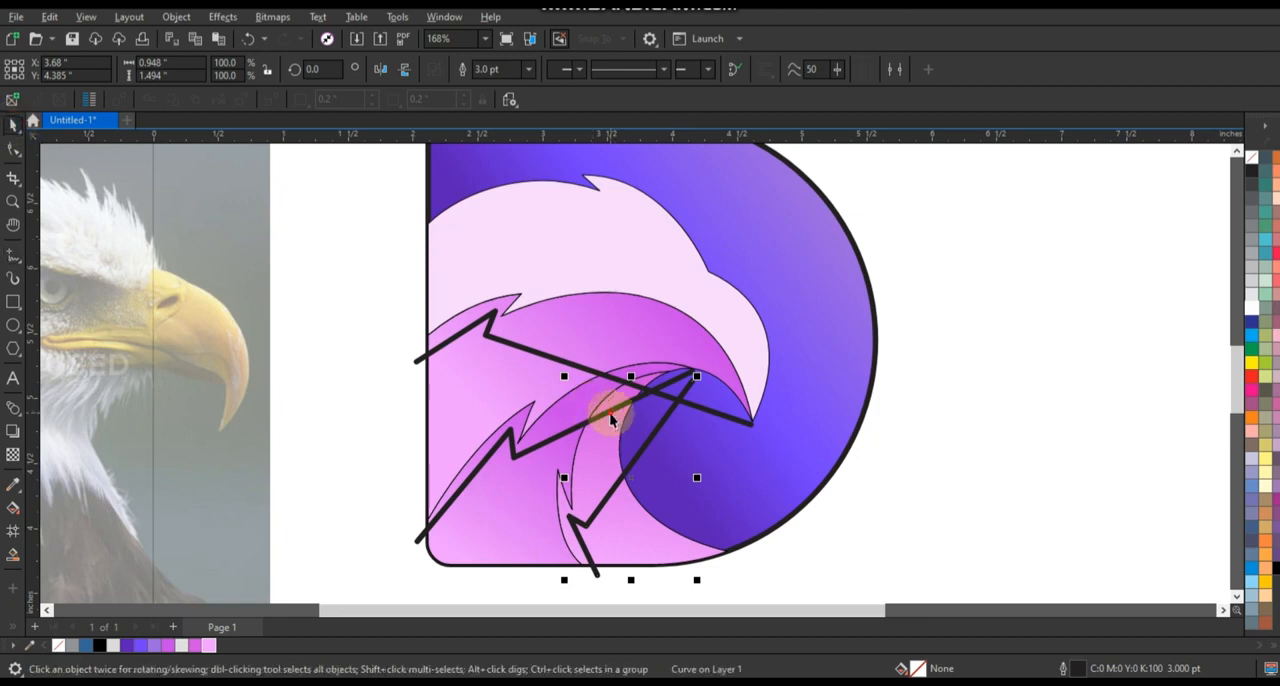
click(549, 362)
shift+click(541, 357)
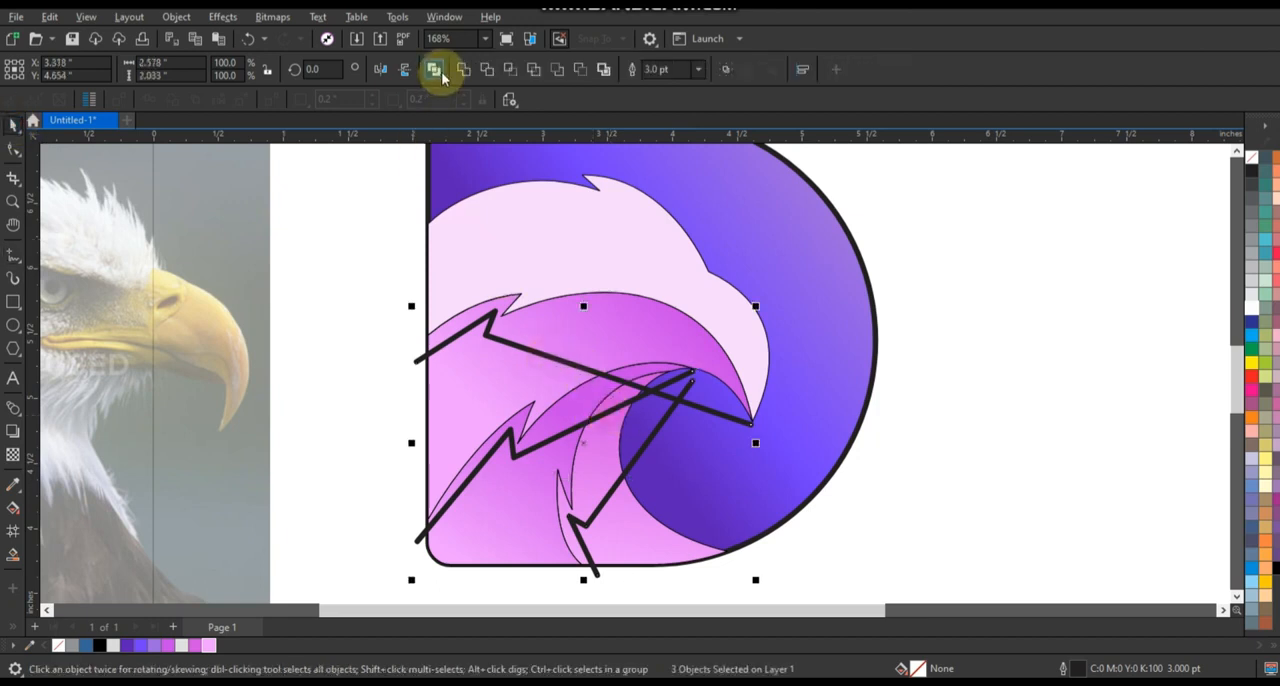
click(440, 78)
click(13, 148)
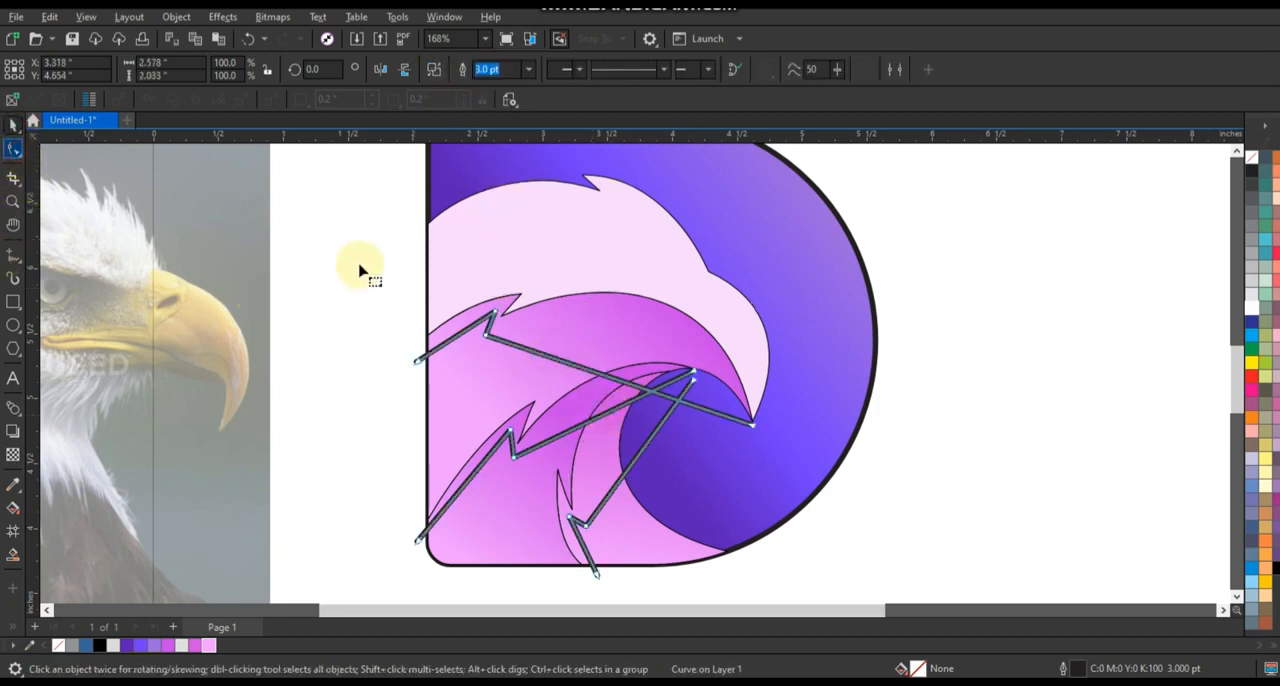
drag(357, 251, 823, 584)
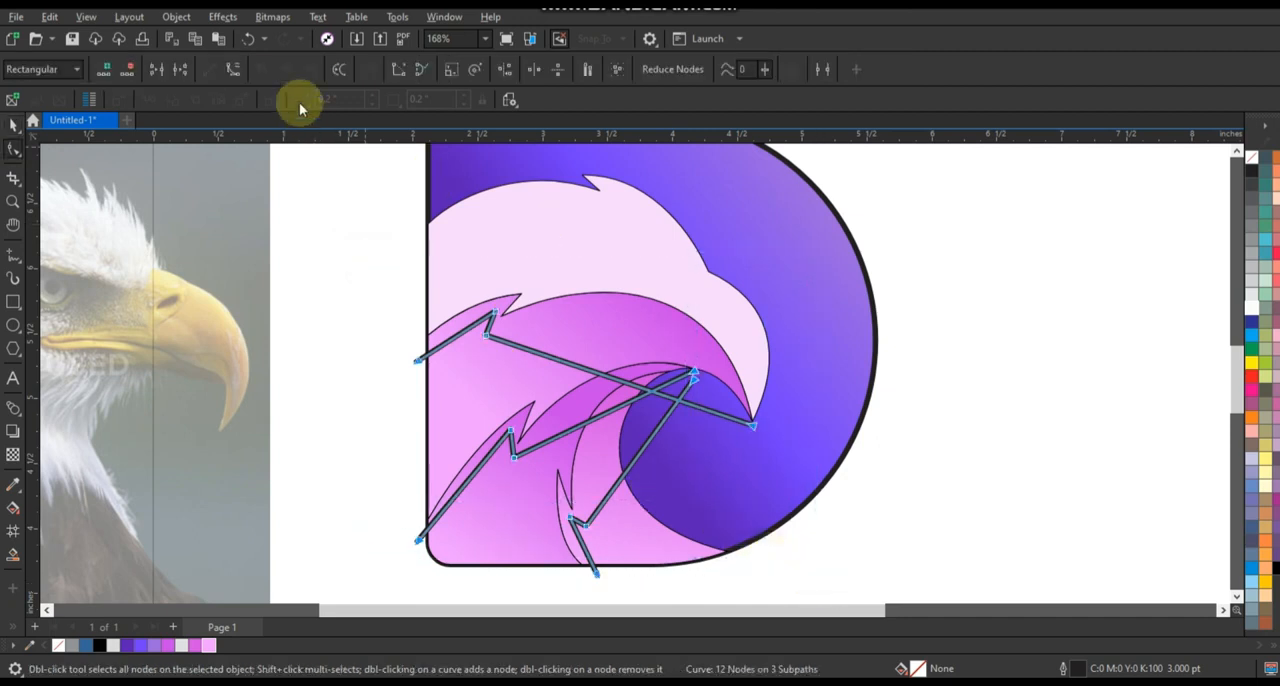
click(233, 70)
Bend the upper and middle zigzag lines to follow the feather edges above them, leaving narrow strips in between.
click(620, 379)
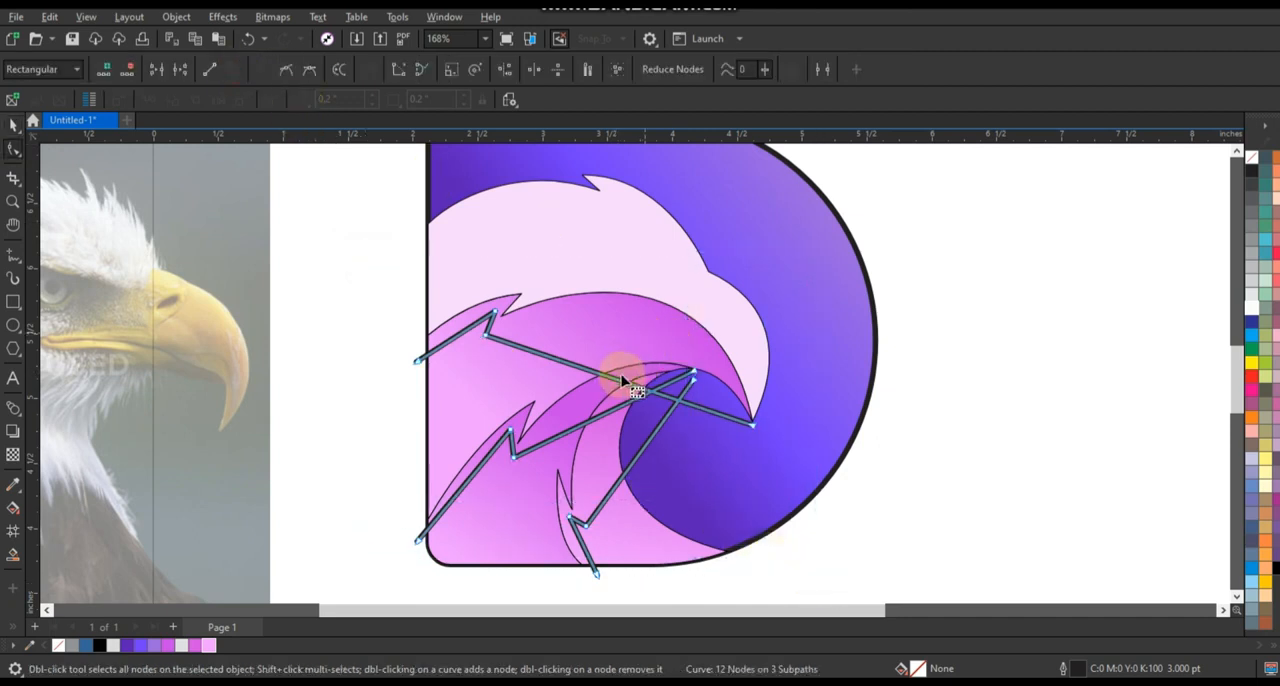
drag(618, 377, 657, 313)
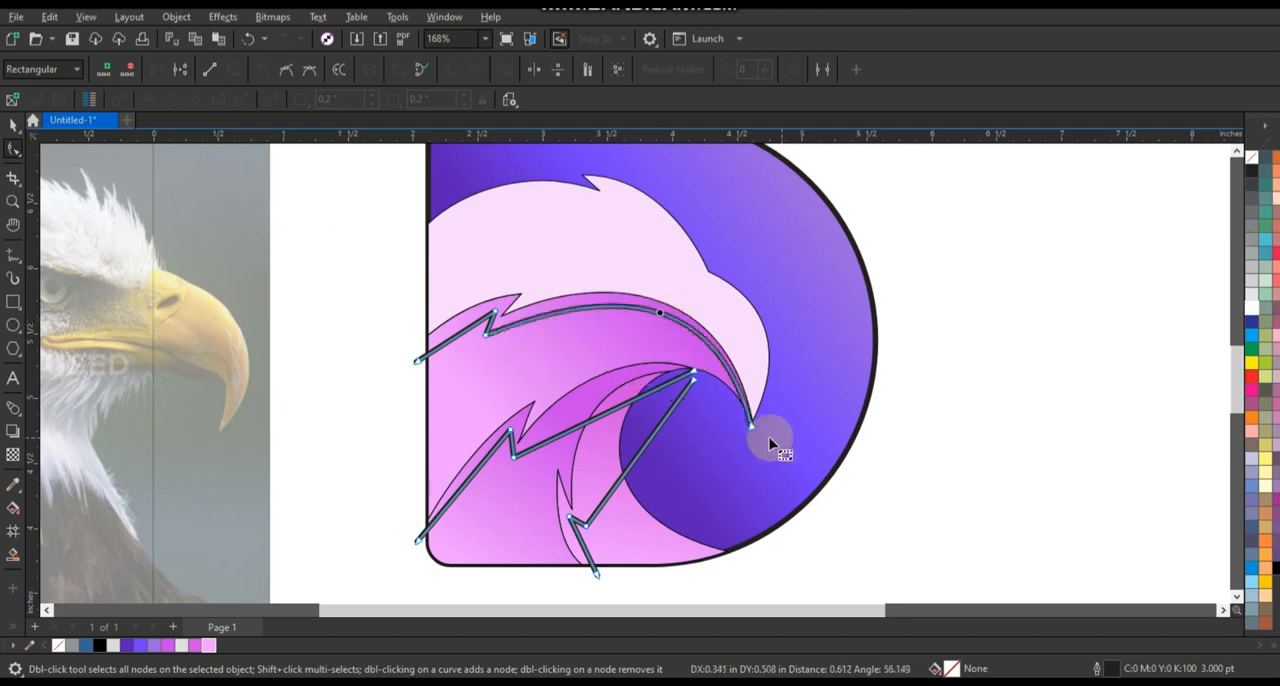
drag(752, 427, 755, 429)
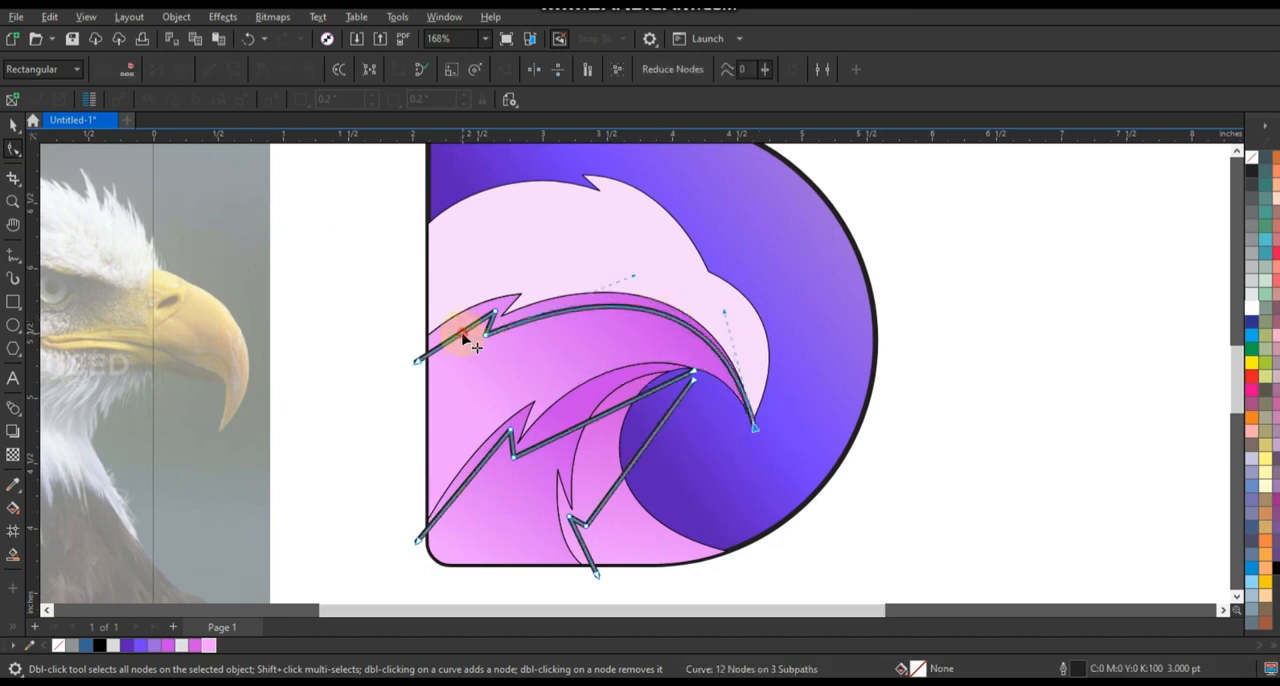
click(457, 331)
drag(620, 411, 568, 409)
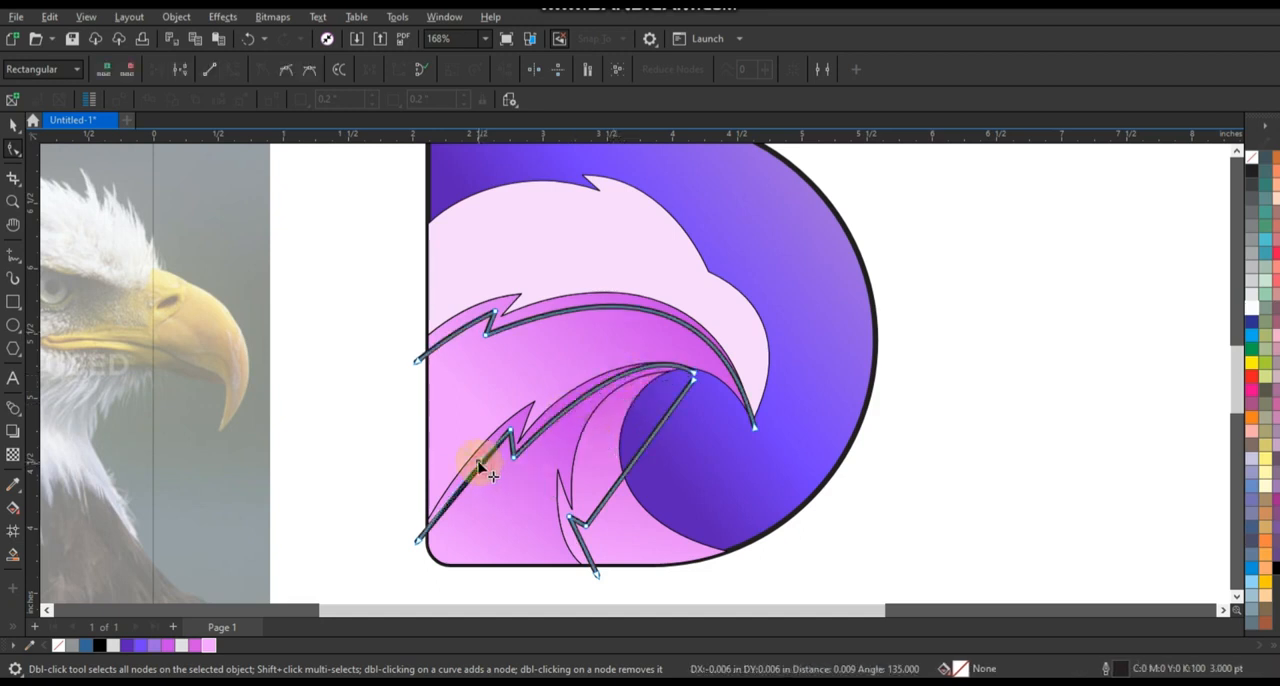
click(513, 452)
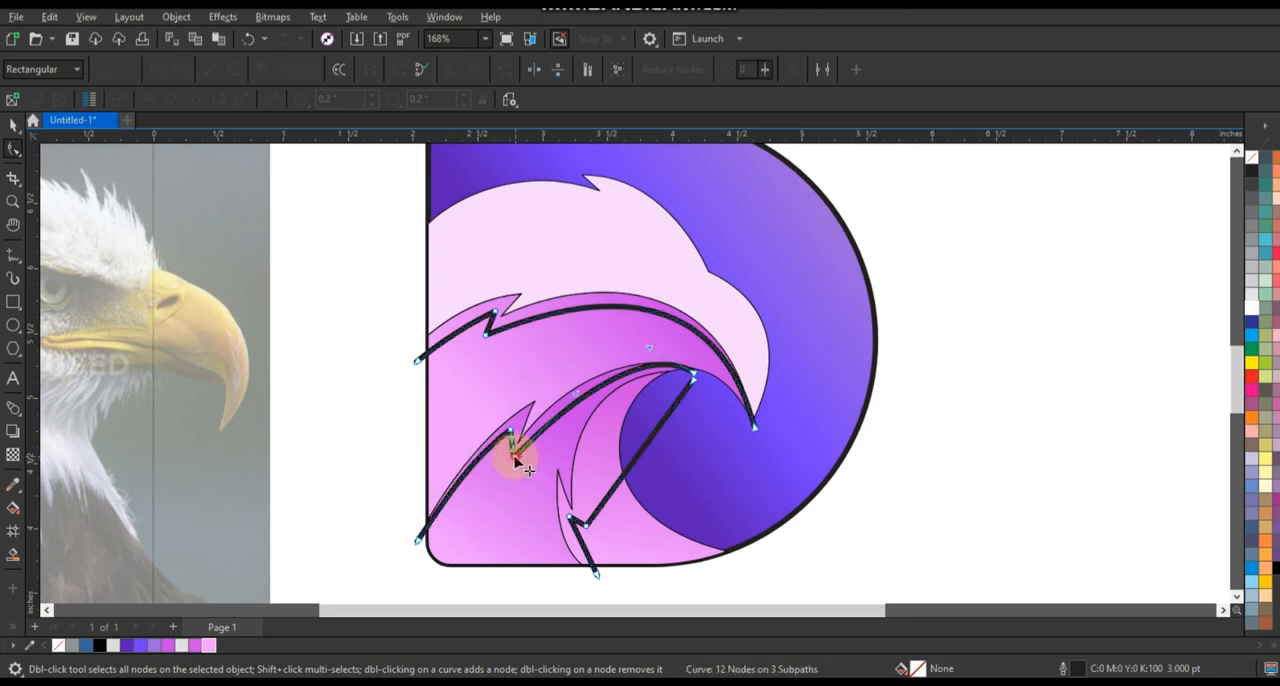
Join the two line ends at the throat, then bend the third line along the front neck edge down to the base.
click(657, 448)
drag(713, 367, 669, 422)
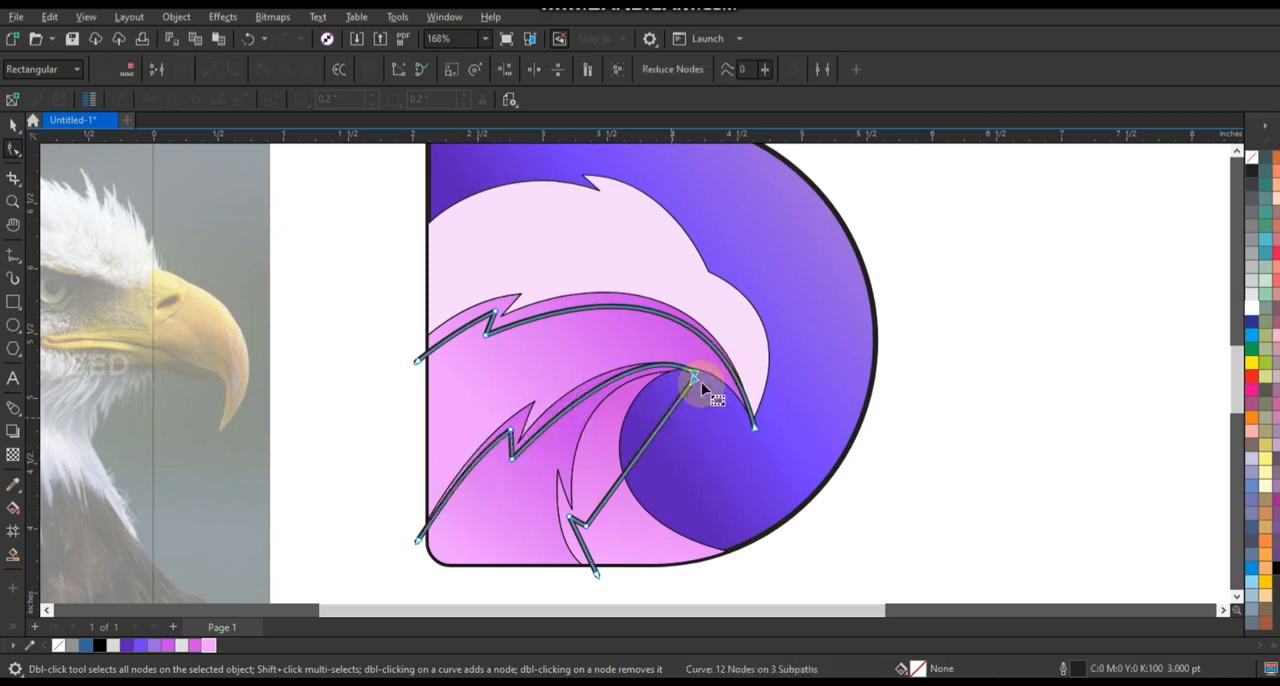
drag(705, 378, 662, 420)
drag(641, 392, 693, 371)
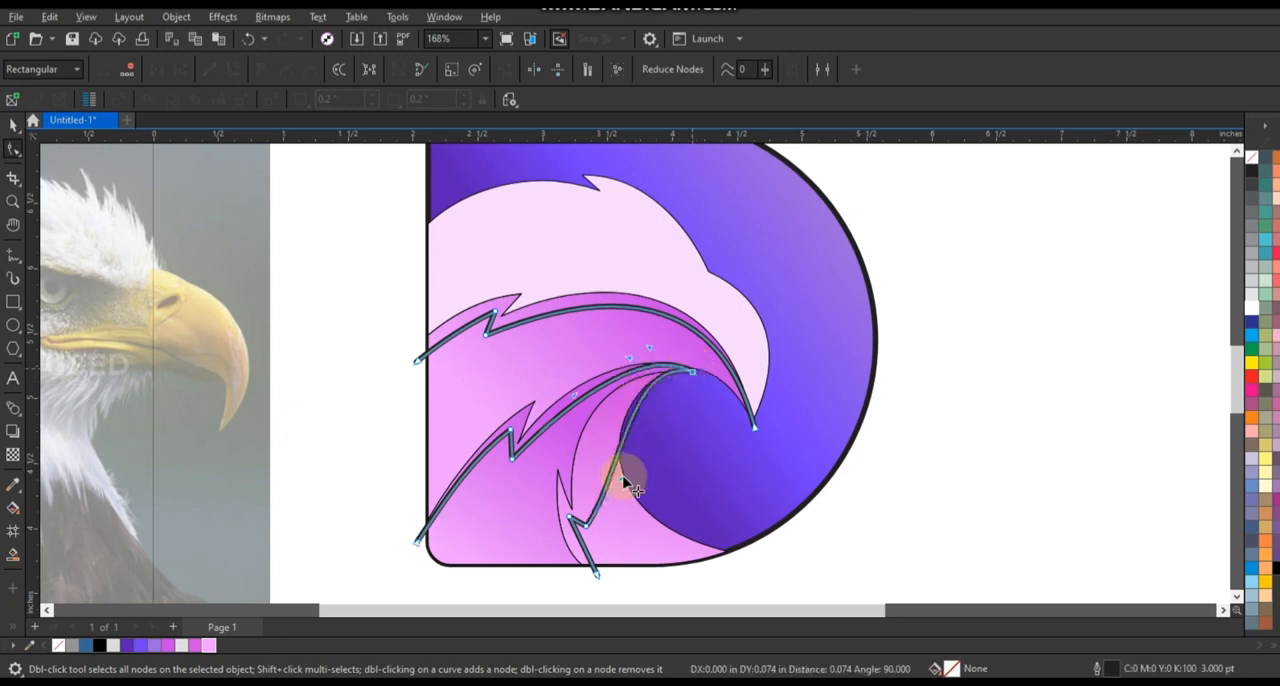
drag(621, 478, 569, 434)
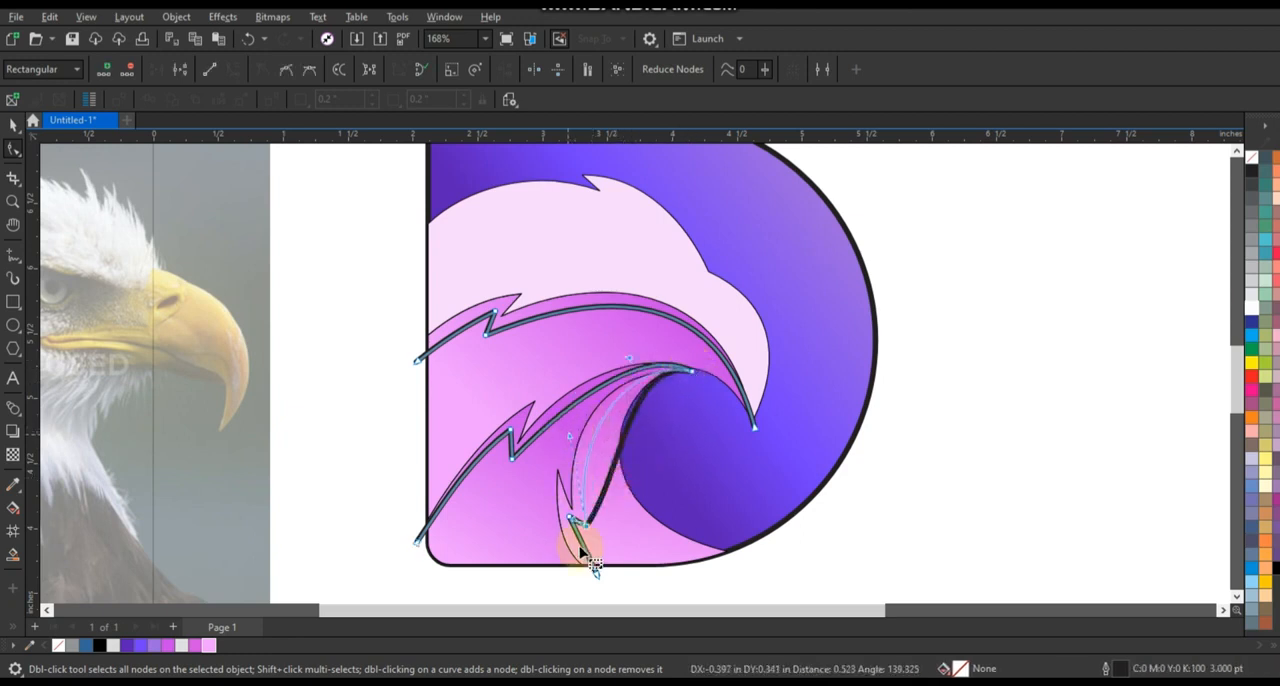
drag(583, 547, 615, 549)
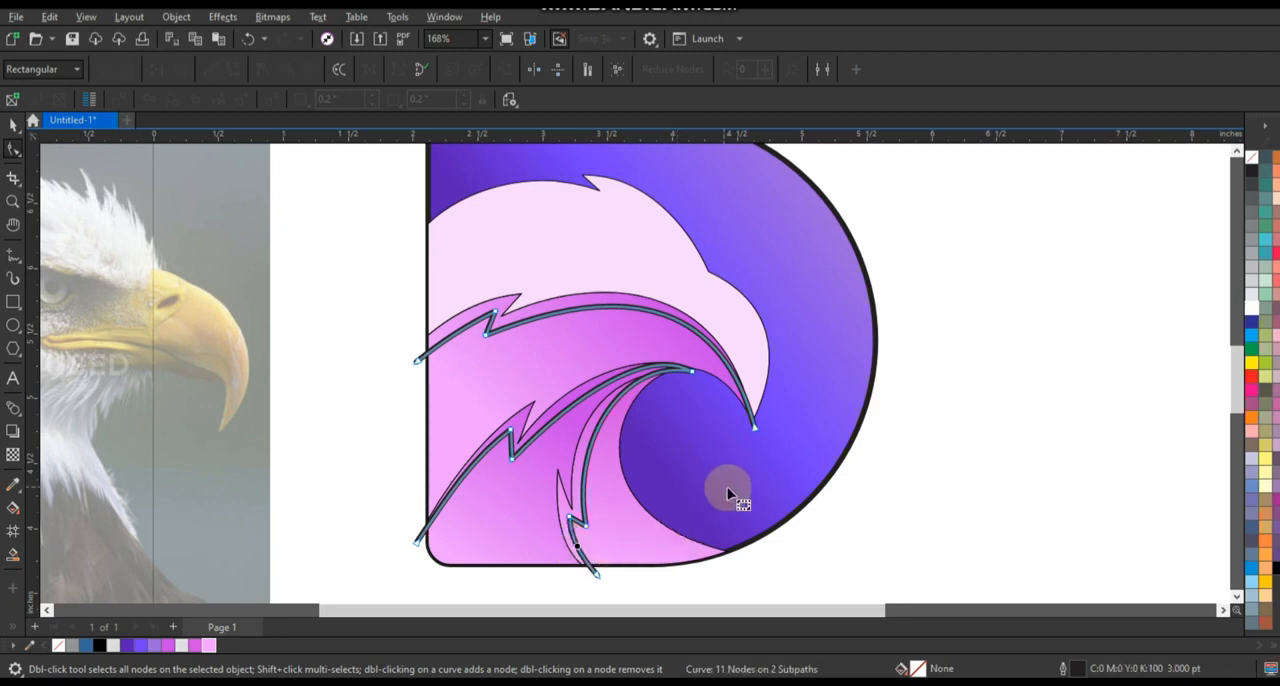
Create filled shapes from the three strips between the feather edges and the bent lines with Smart Fill, then delete the guide lines.
click(20, 551)
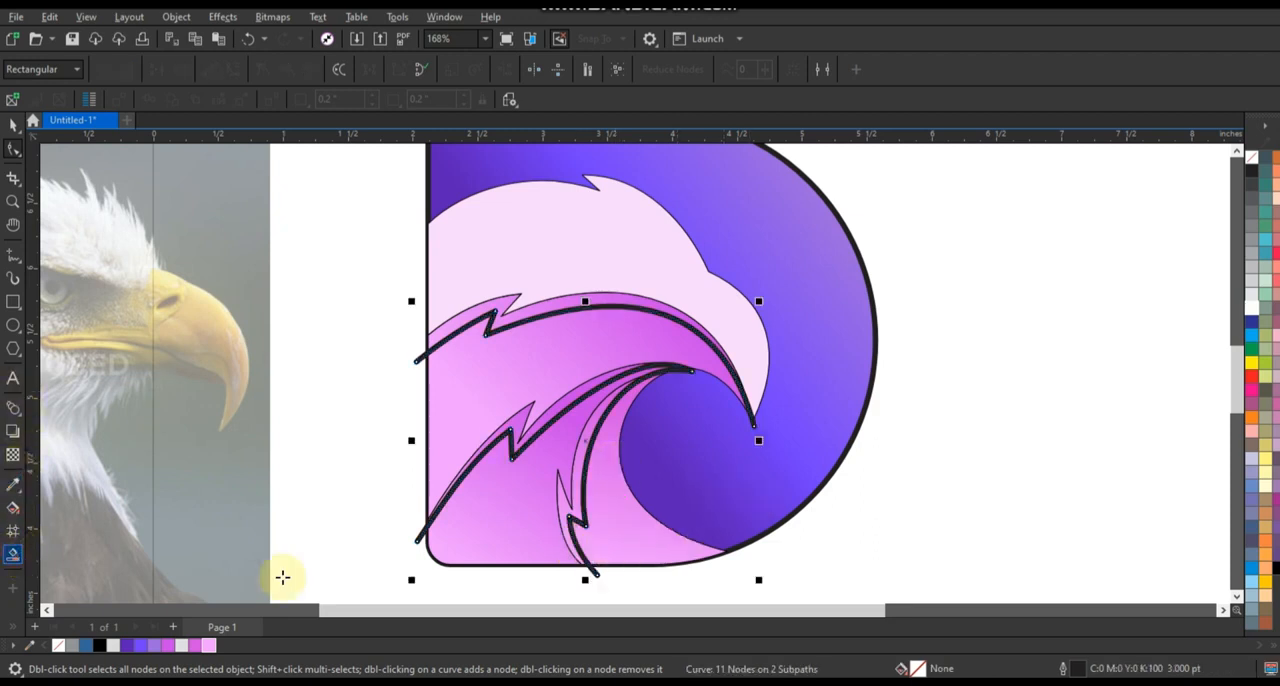
click(577, 496)
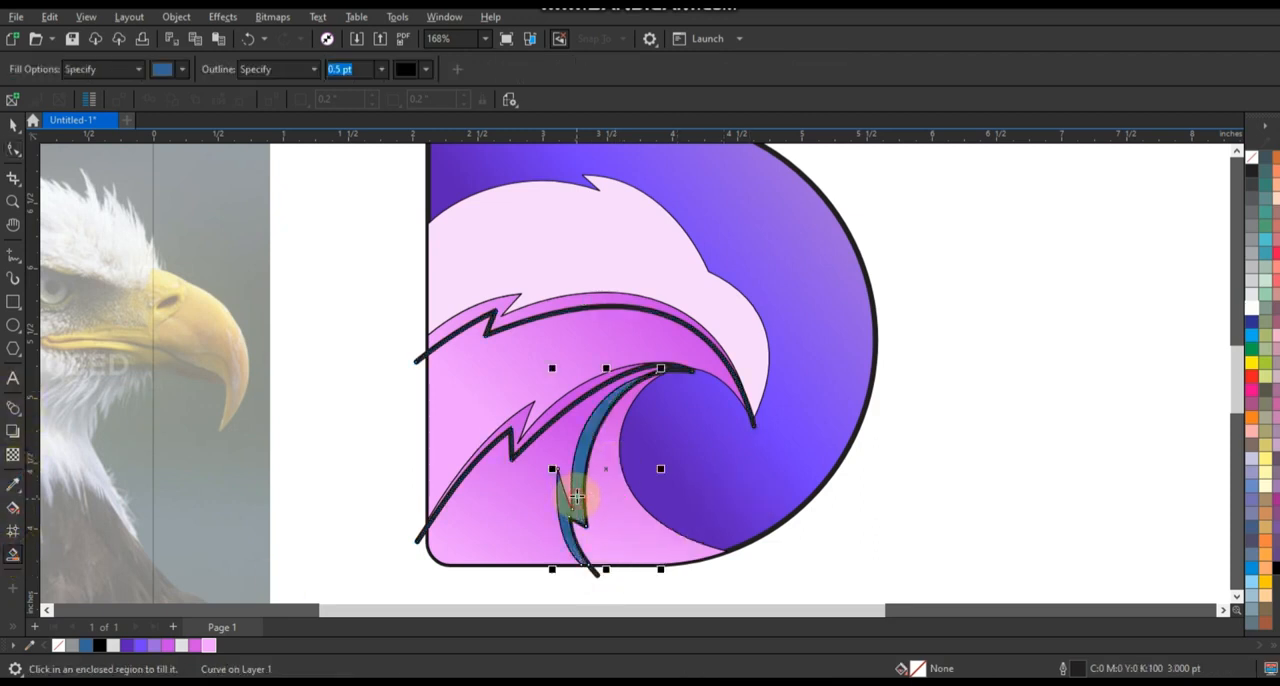
click(543, 422)
click(543, 309)
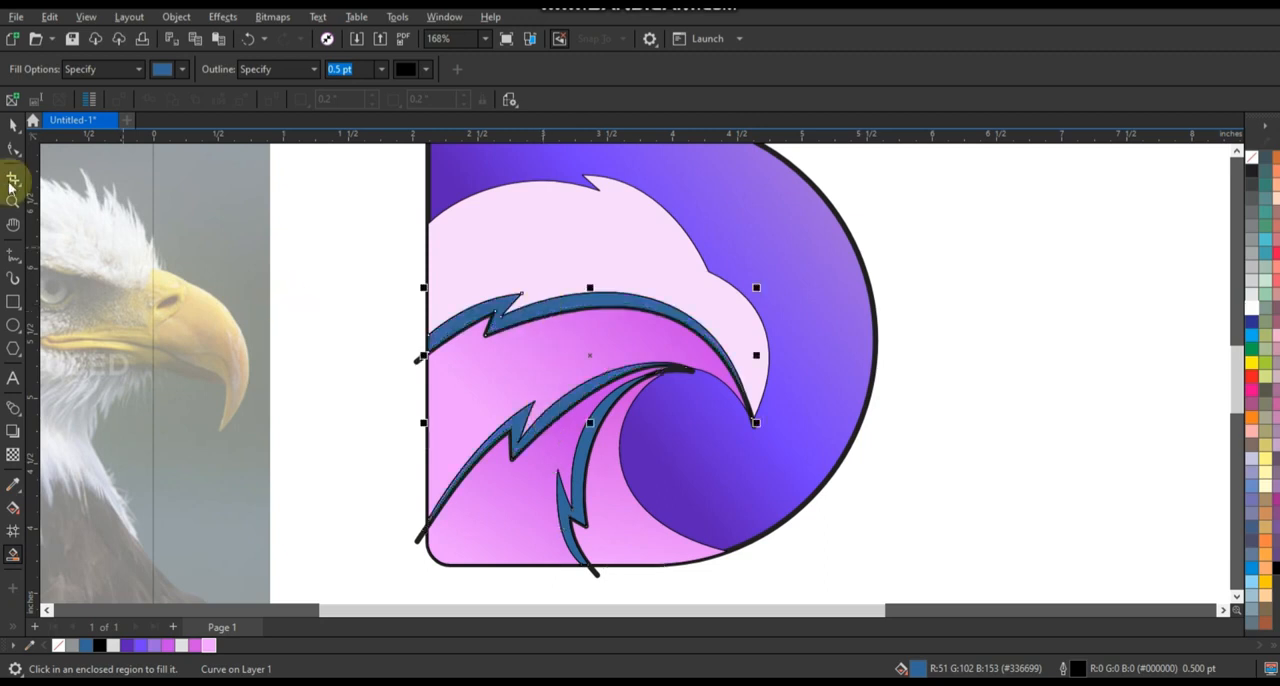
click(13, 124)
click(419, 553)
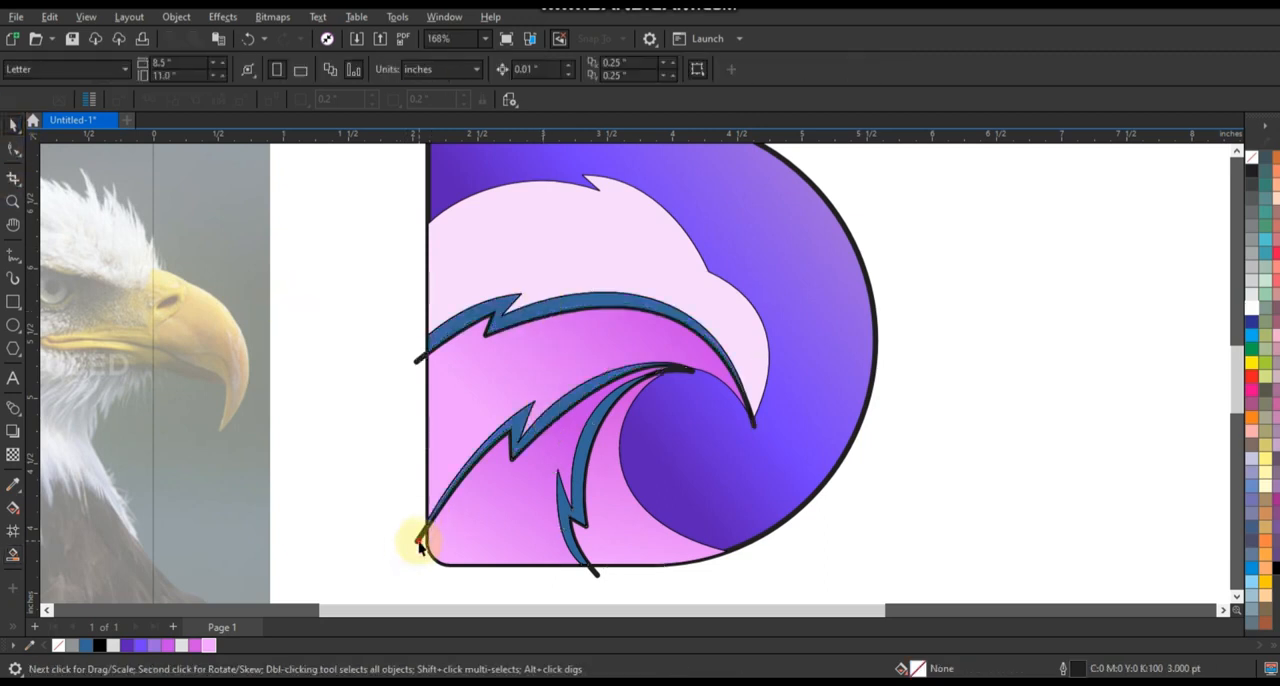
Fill the three strip shapes with black and give them a uniform transparency of 83.
click(554, 408)
shift+click(555, 409)
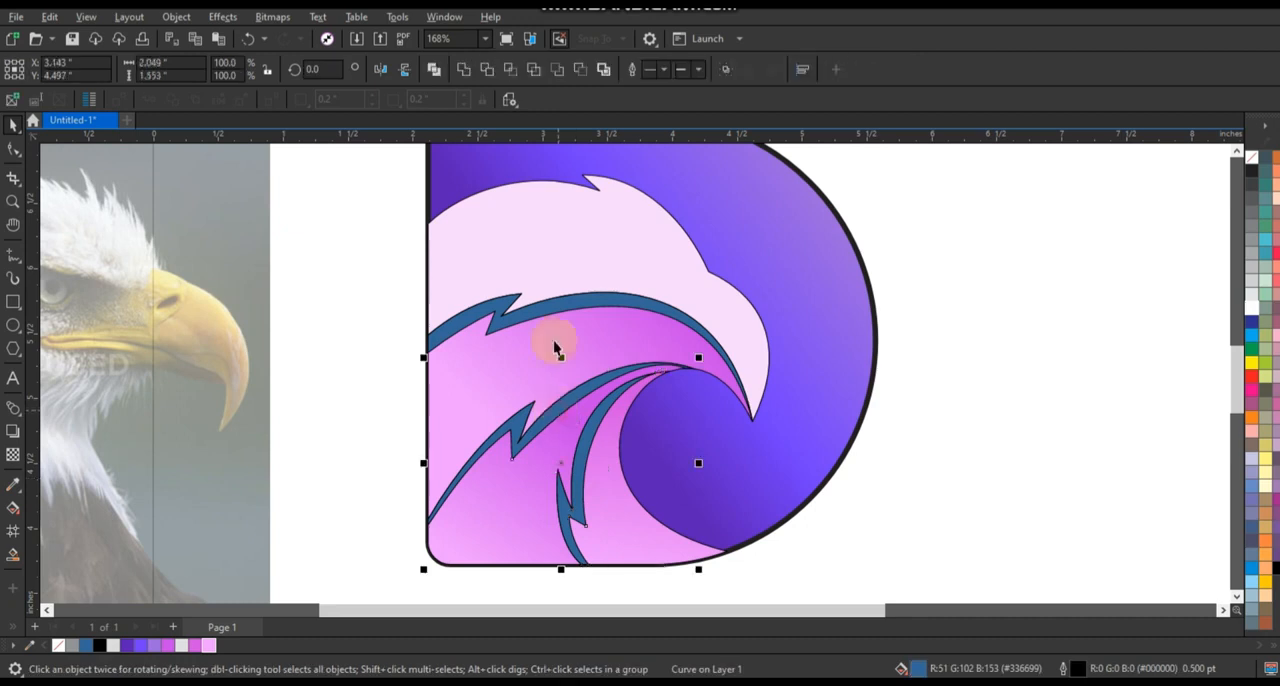
shift+click(557, 306)
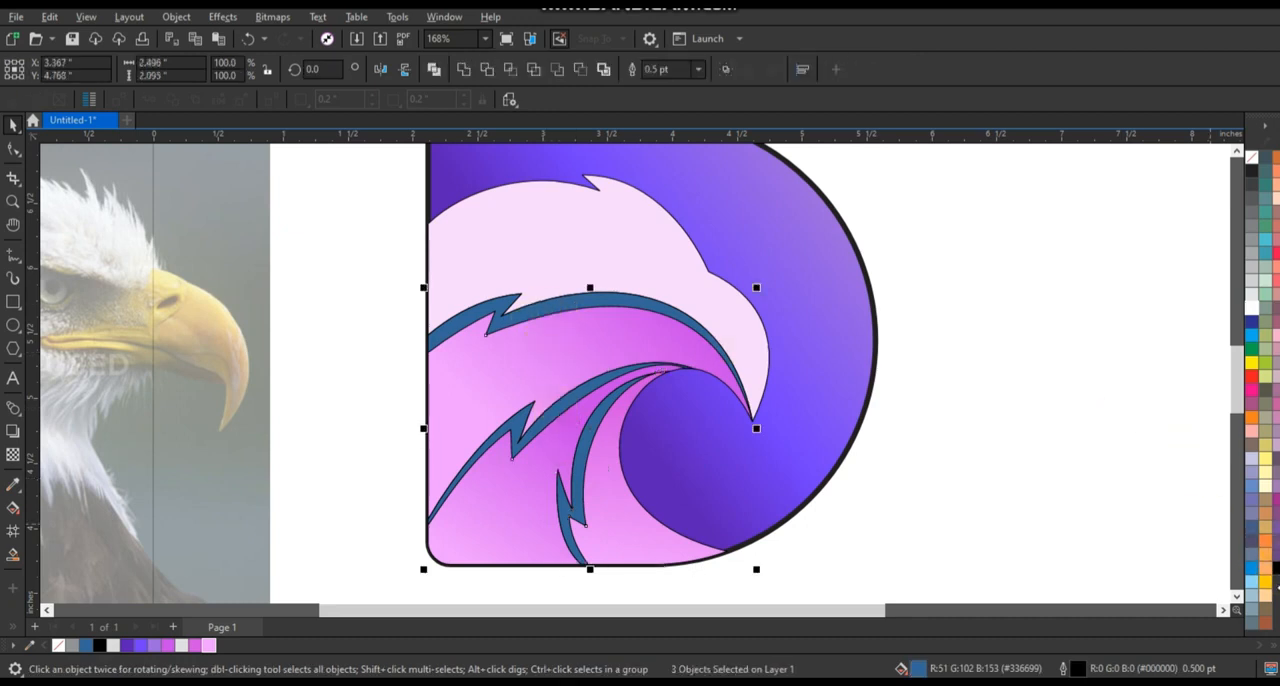
click(1276, 568)
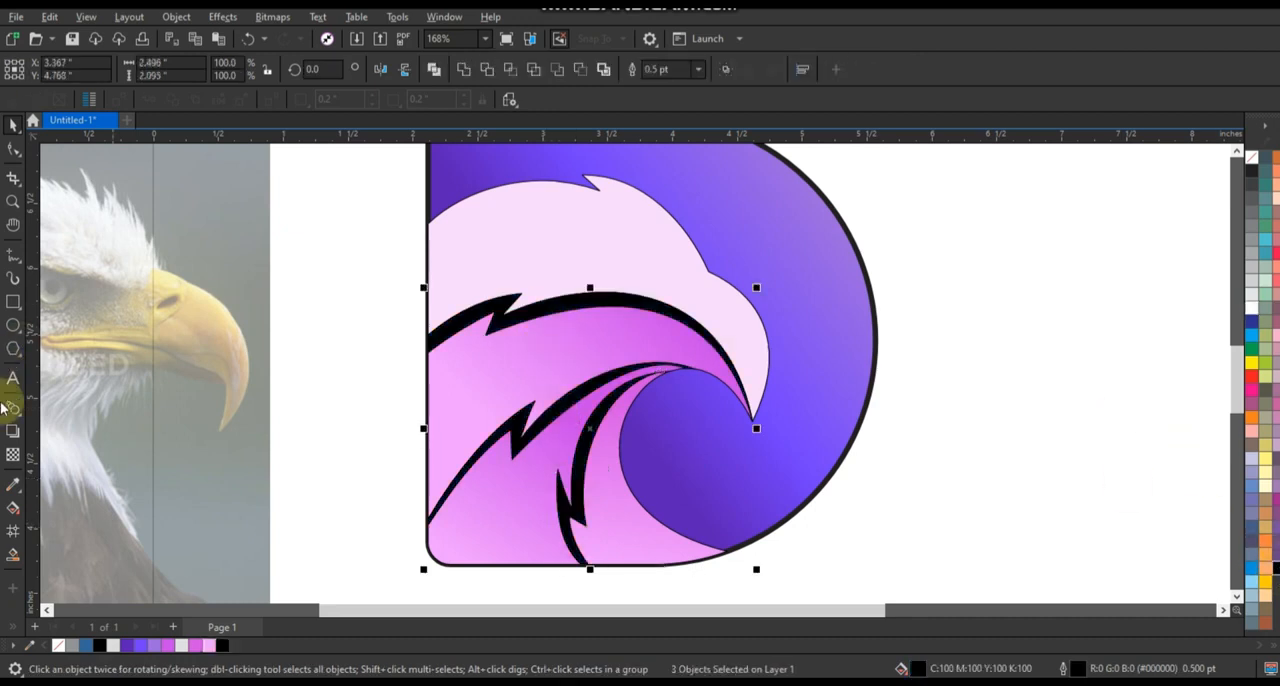
click(16, 457)
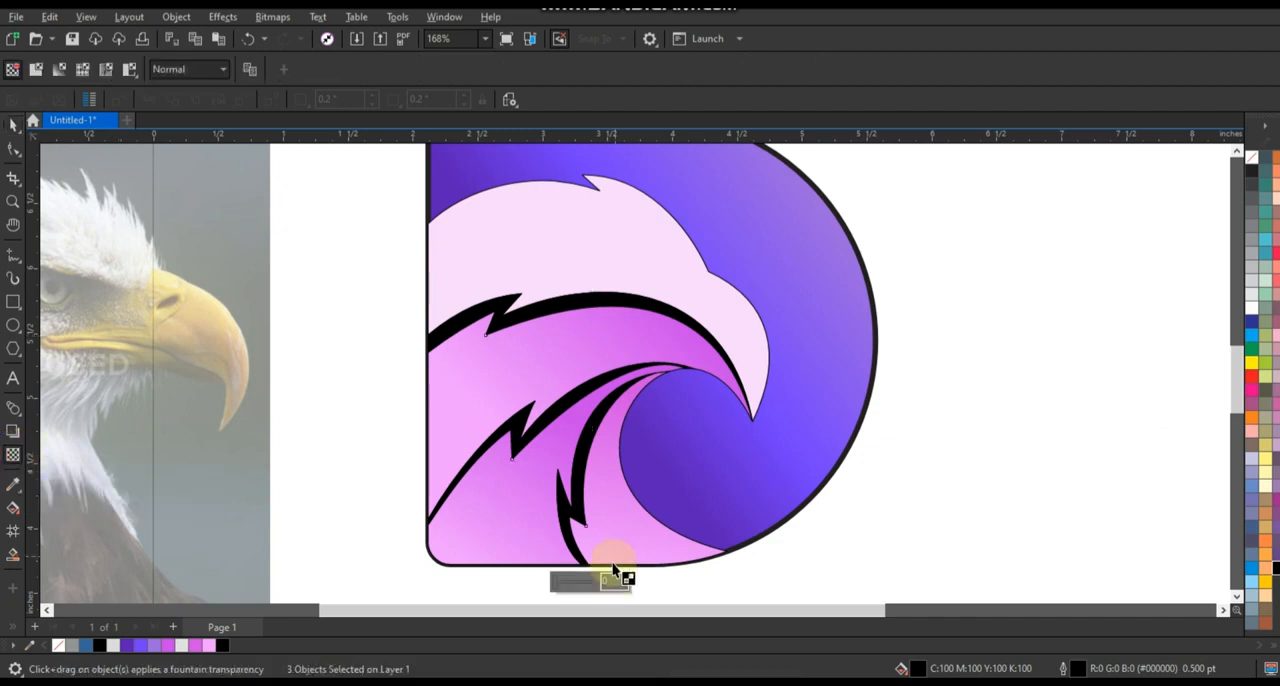
drag(571, 586, 588, 584)
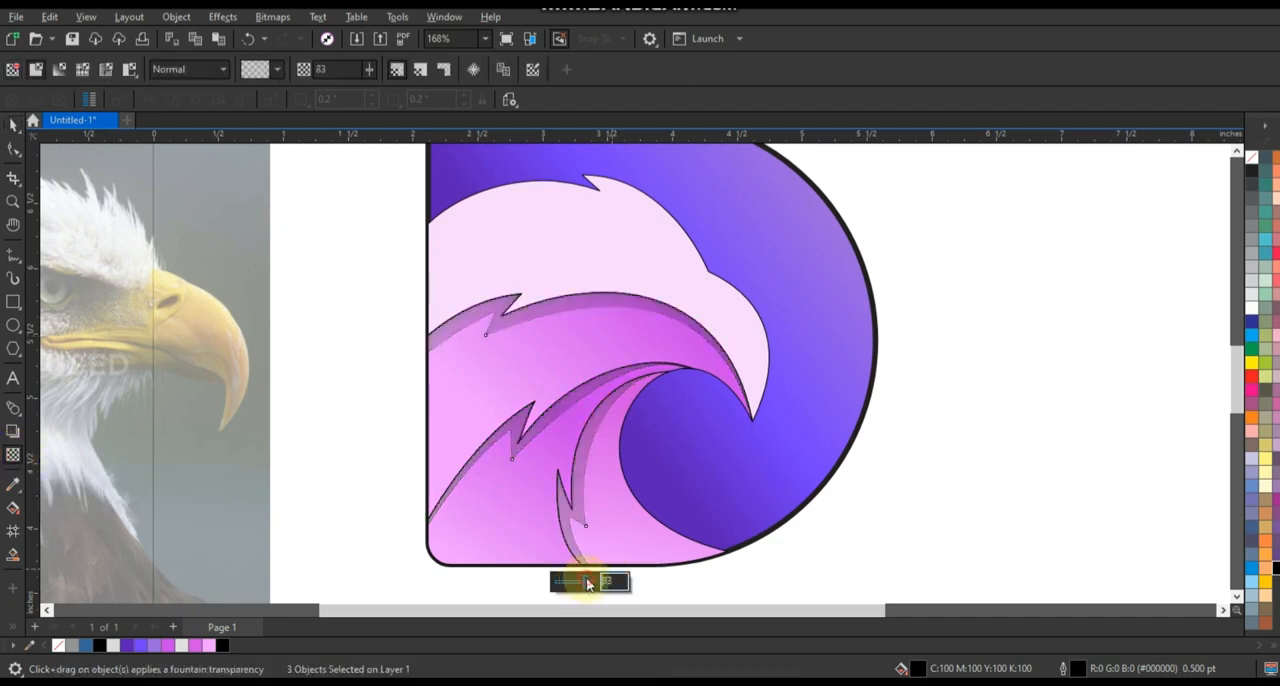
Remove the outline from the three shadow strips and deselect them.
click(14, 126)
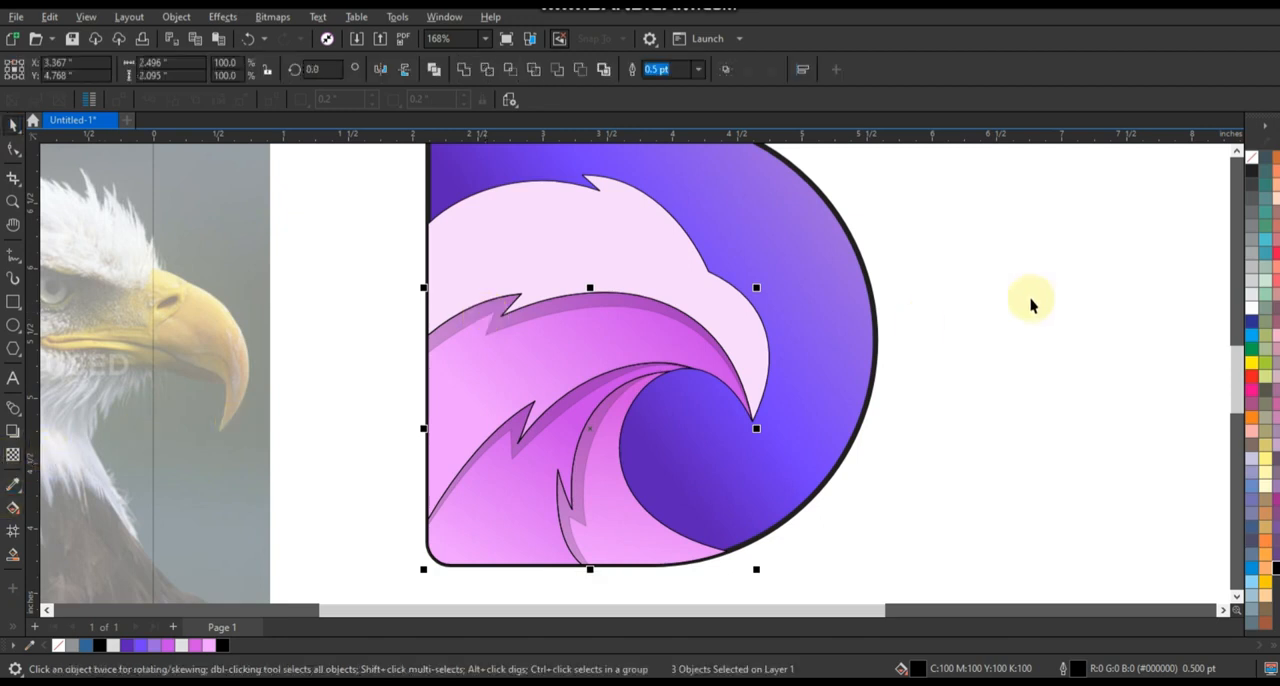
right_click(1251, 158)
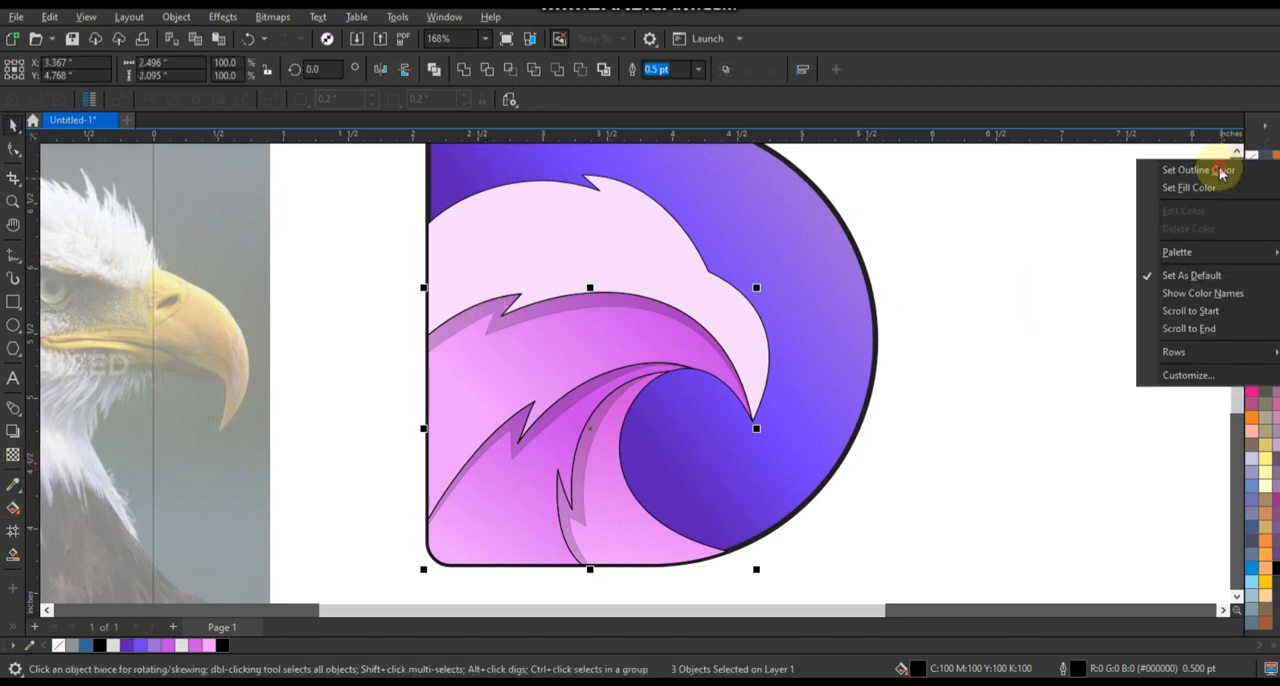
click(1221, 172)
click(1060, 226)
scroll(690, 351, down, 1)
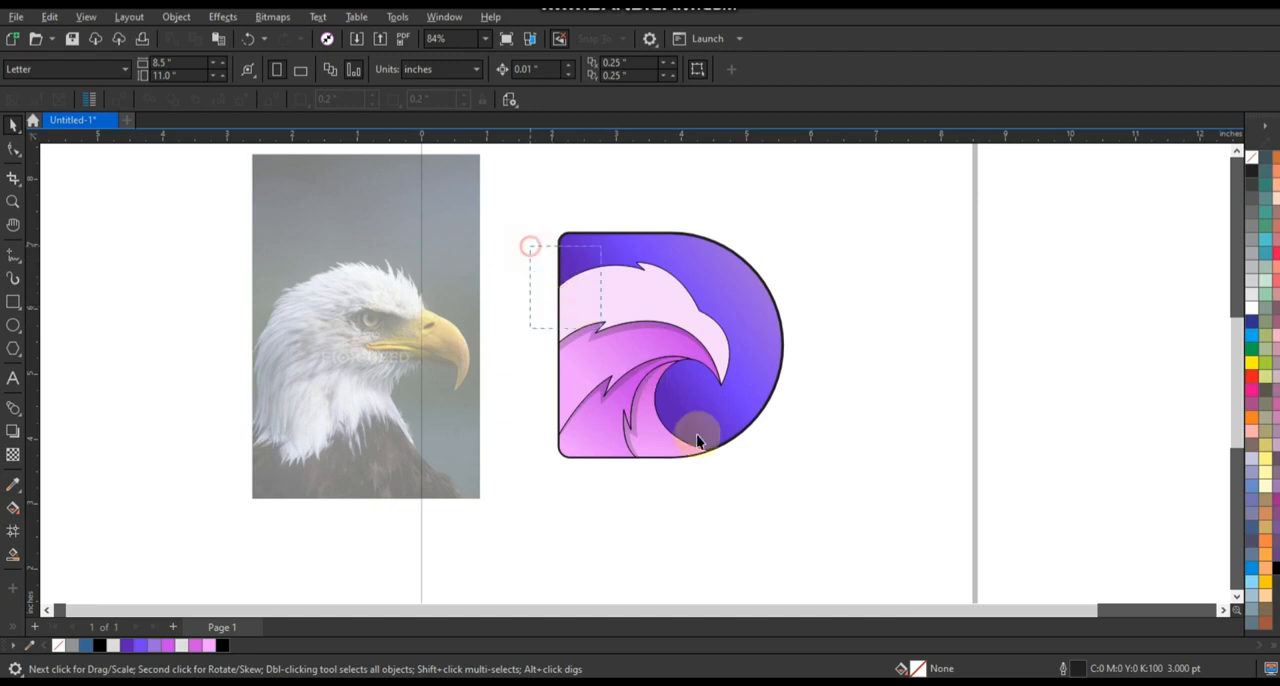
Remove the outlines from the eagle head and feather shapes inside the D, leaving the D's own outline in place.
drag(748, 483, 748, 482)
right_click(1251, 158)
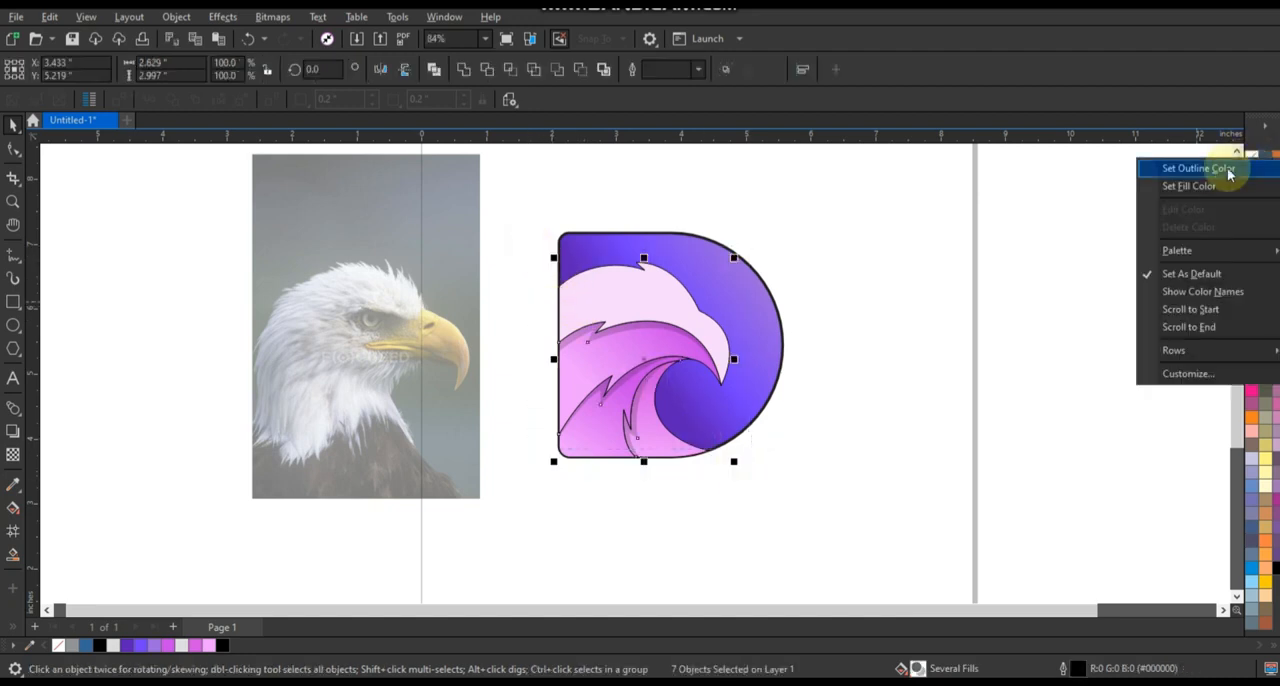
click(1180, 183)
click(930, 302)
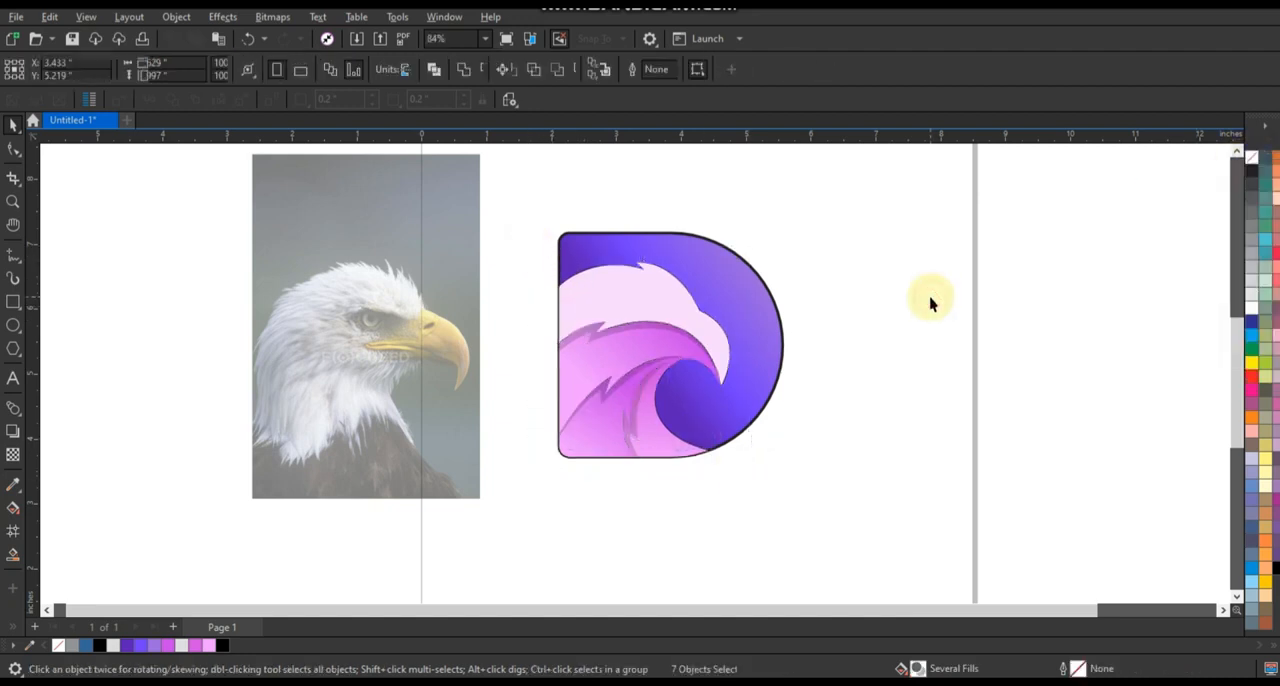
click(635, 438)
shift+click(601, 350)
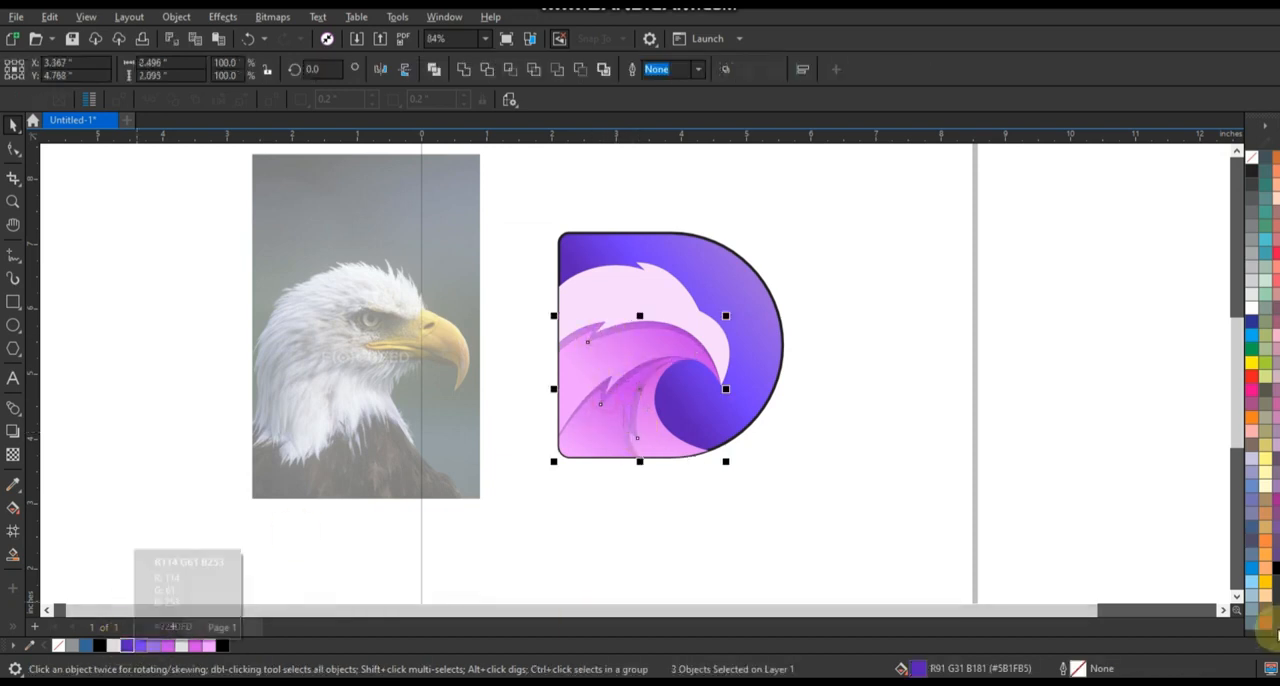
click(773, 515)
Draw a straight guide line about 1.18 in tall from the beak tip down to the D's lower curved edge.
click(13, 201)
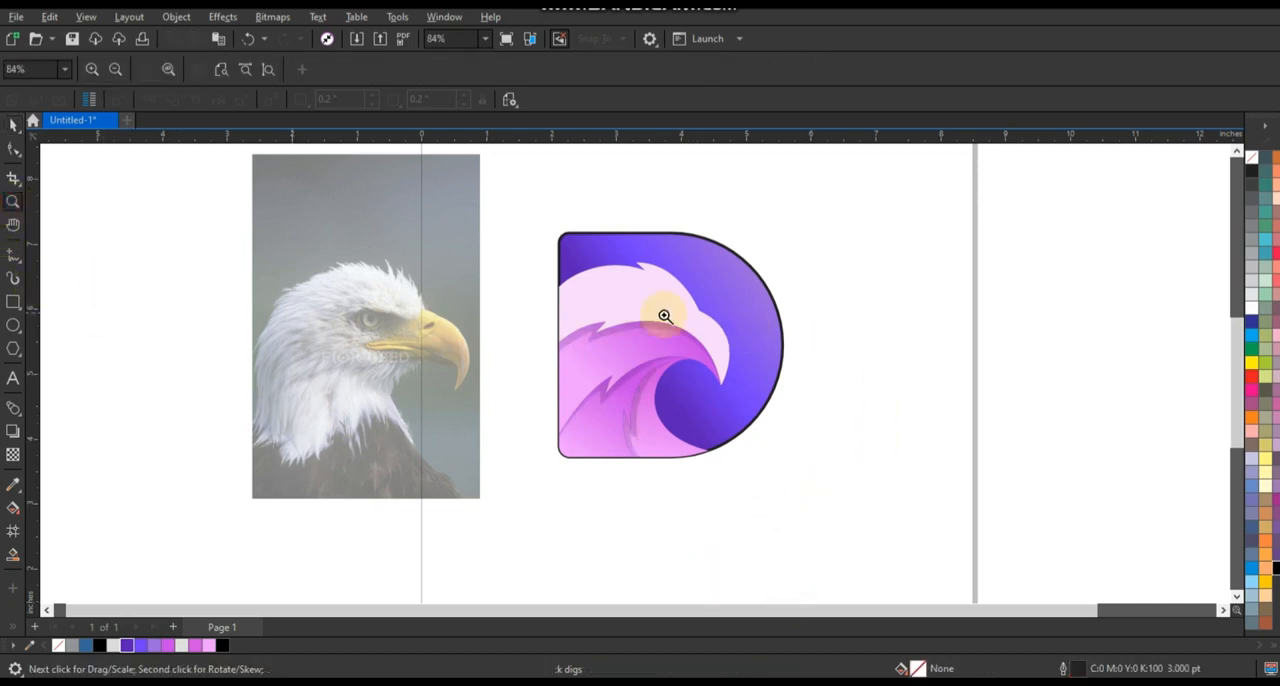
drag(578, 252, 885, 537)
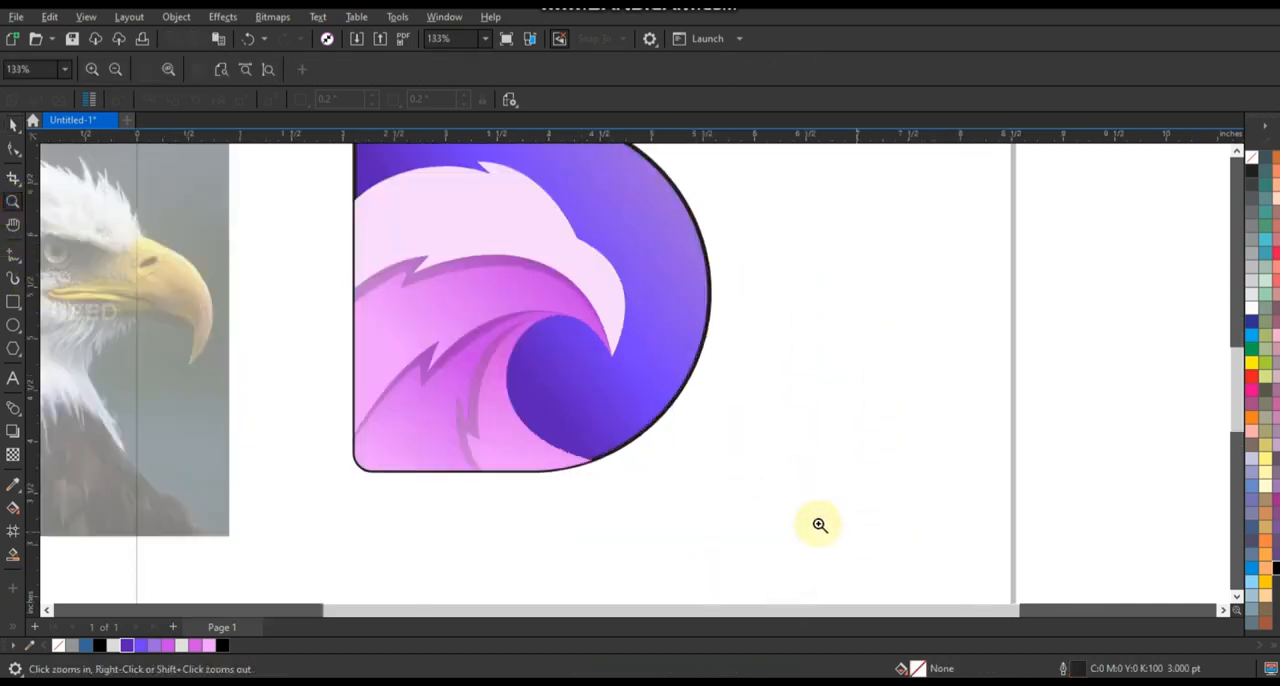
click(10, 256)
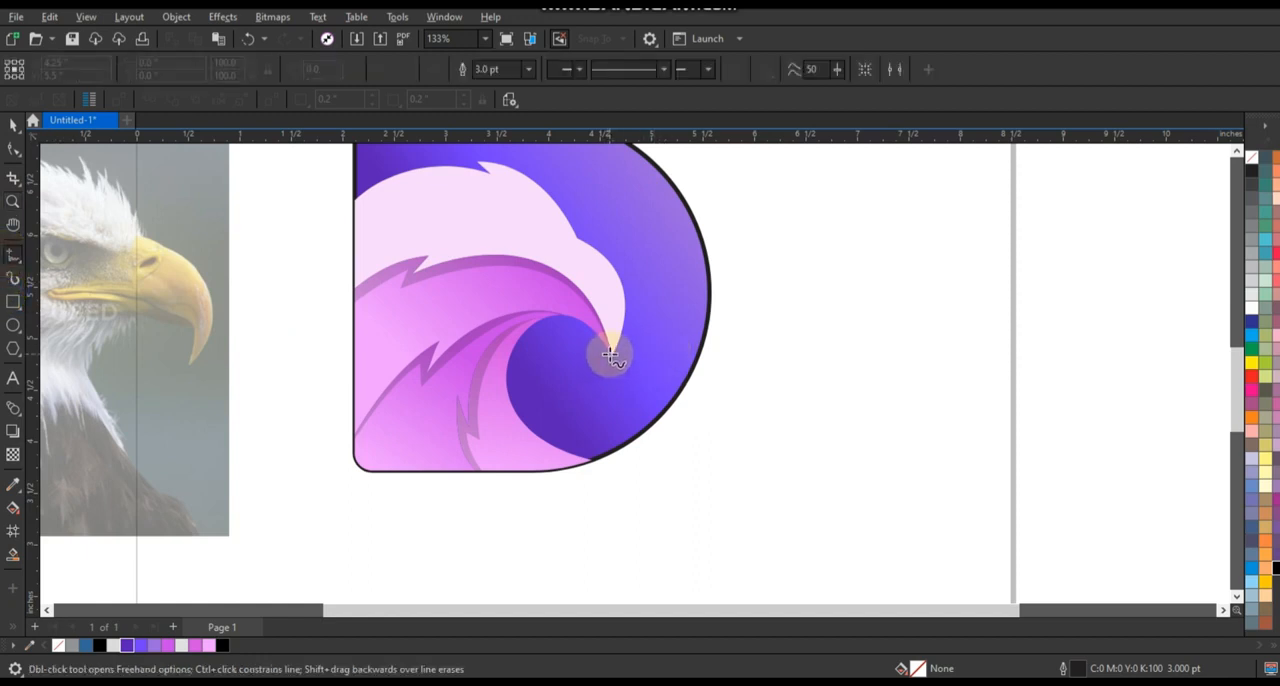
click(610, 354)
click(597, 472)
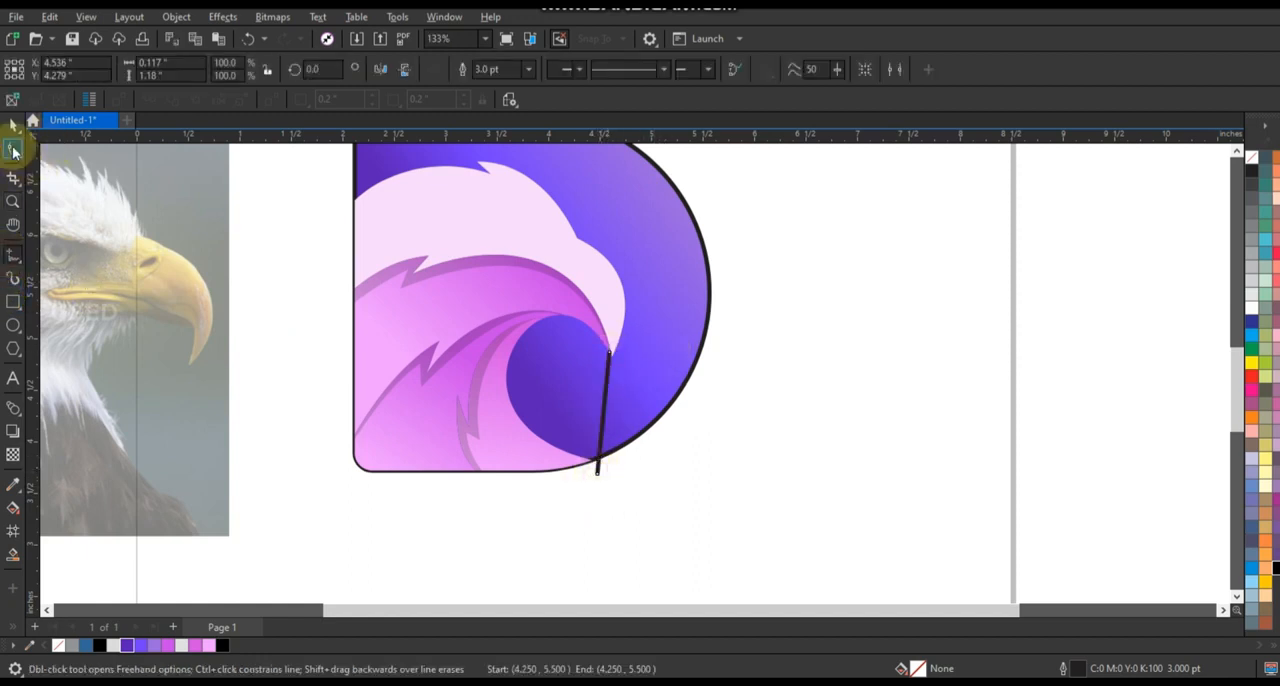
Convert the guide line to a curve and bend it alongside the front neck edge, with its lower end on the D's outline.
click(13, 149)
drag(641, 507, 491, 254)
click(238, 70)
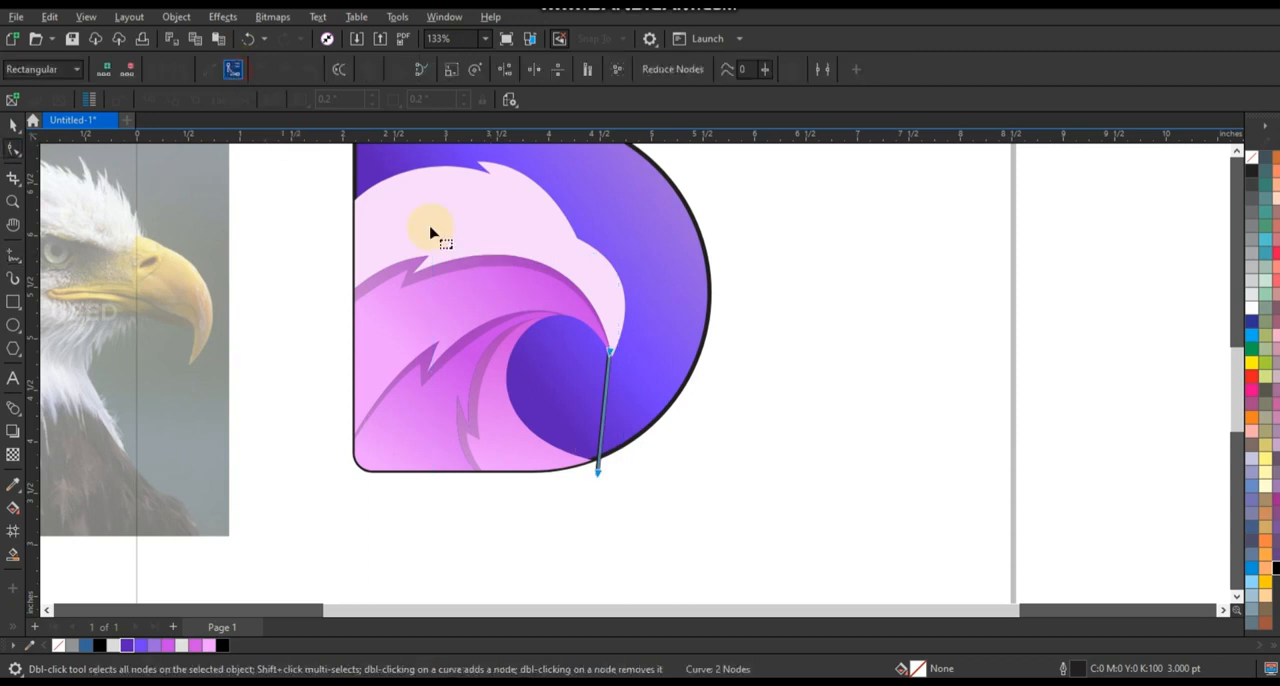
drag(606, 396, 466, 424)
drag(600, 478, 612, 465)
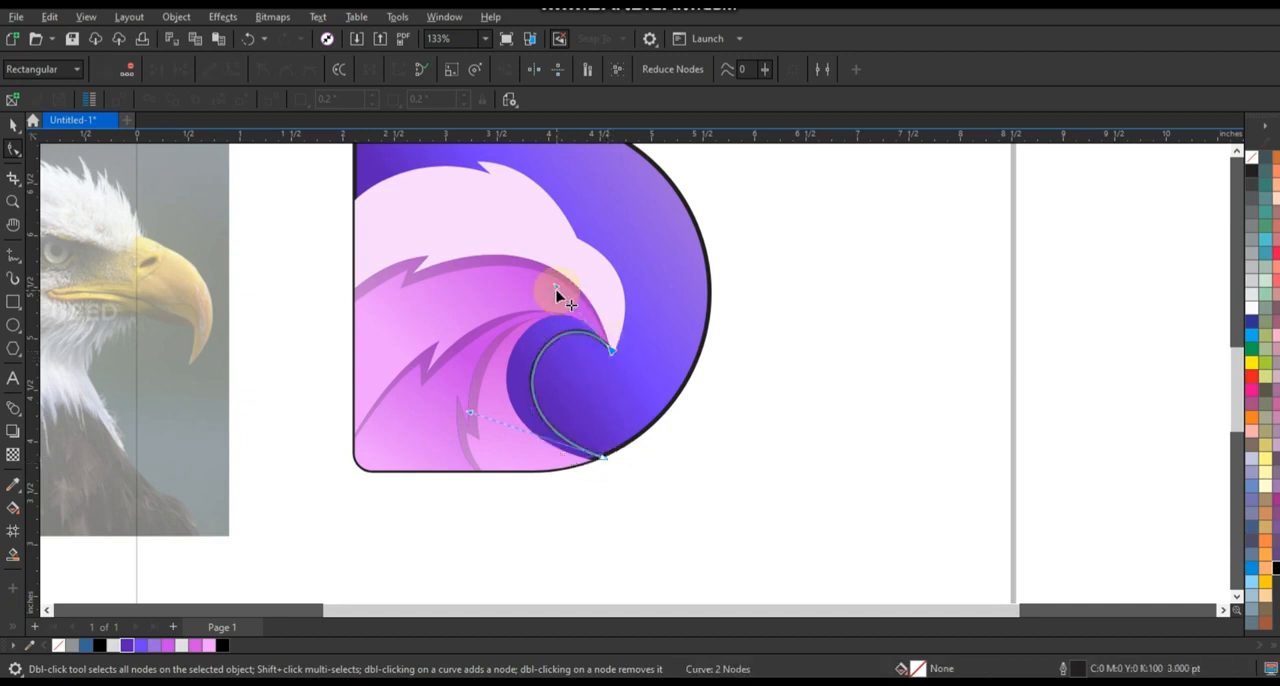
drag(557, 290, 548, 265)
mouse_move(469, 412)
mouse_down()
mouse_move(449, 424)
mouse_move(456, 413)
mouse_up()
drag(609, 463, 613, 460)
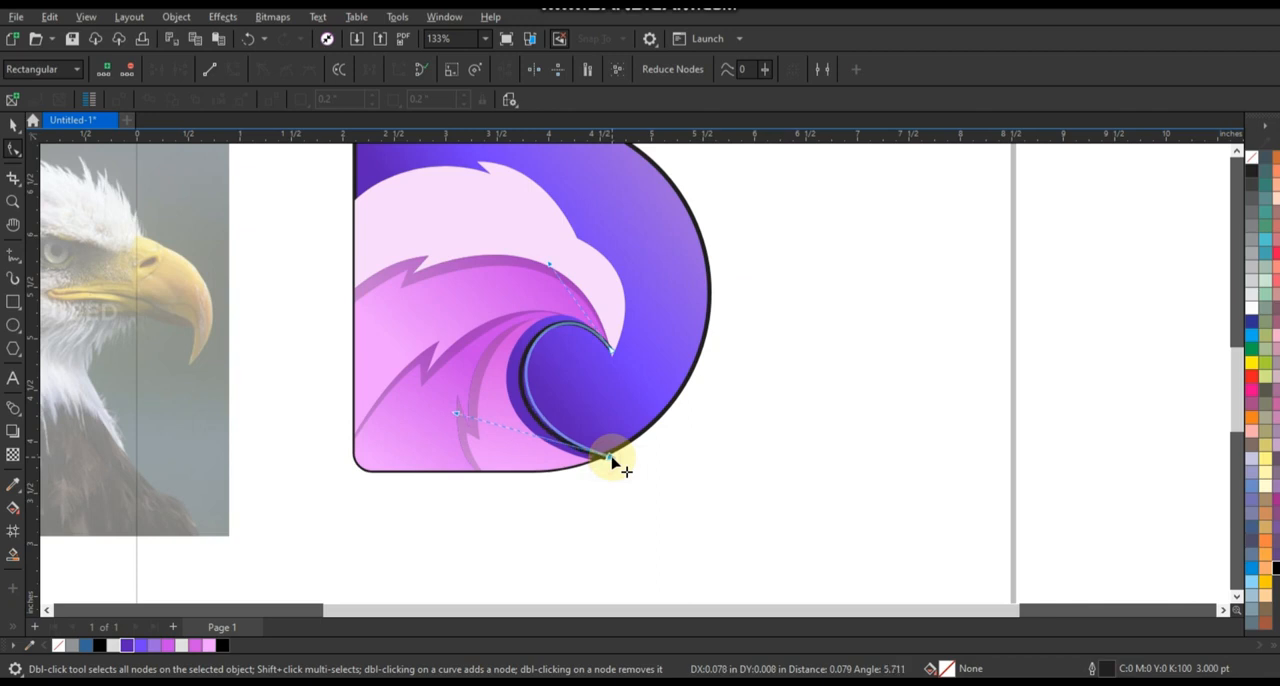
drag(456, 413, 438, 414)
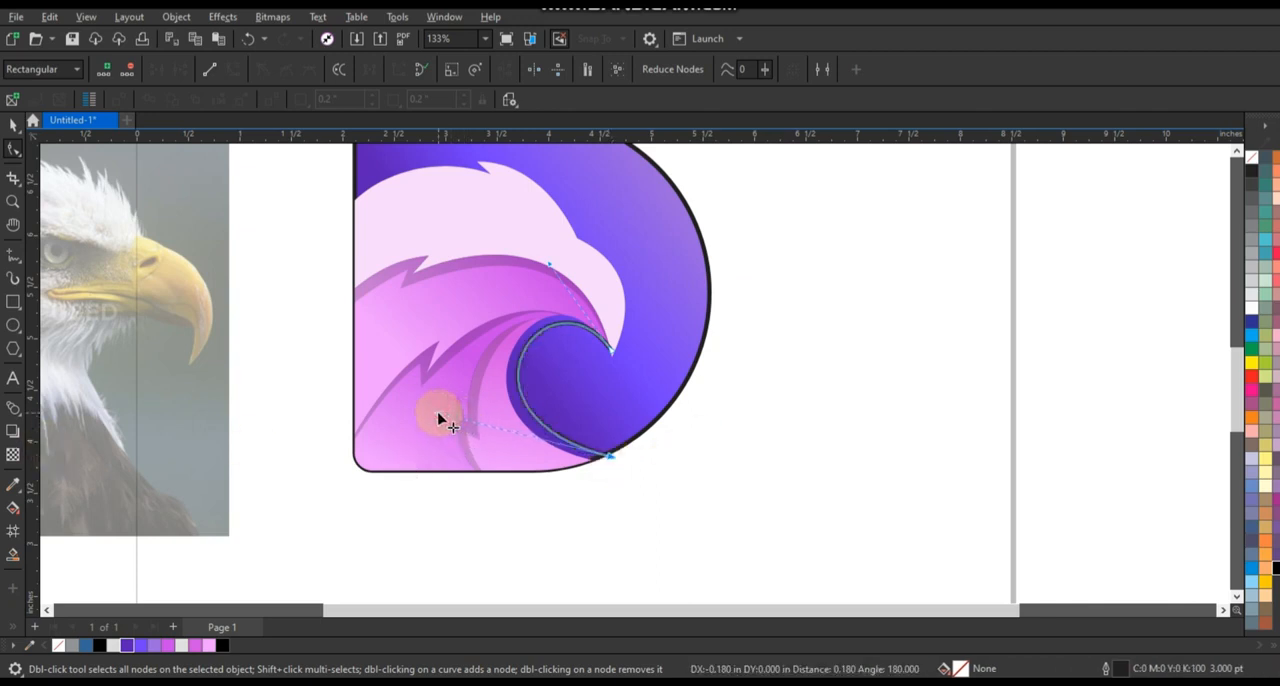
Create a filled shape from the strip between the front neck edge and the bent line with Smart Fill, then delete the guide line.
click(13, 553)
click(540, 435)
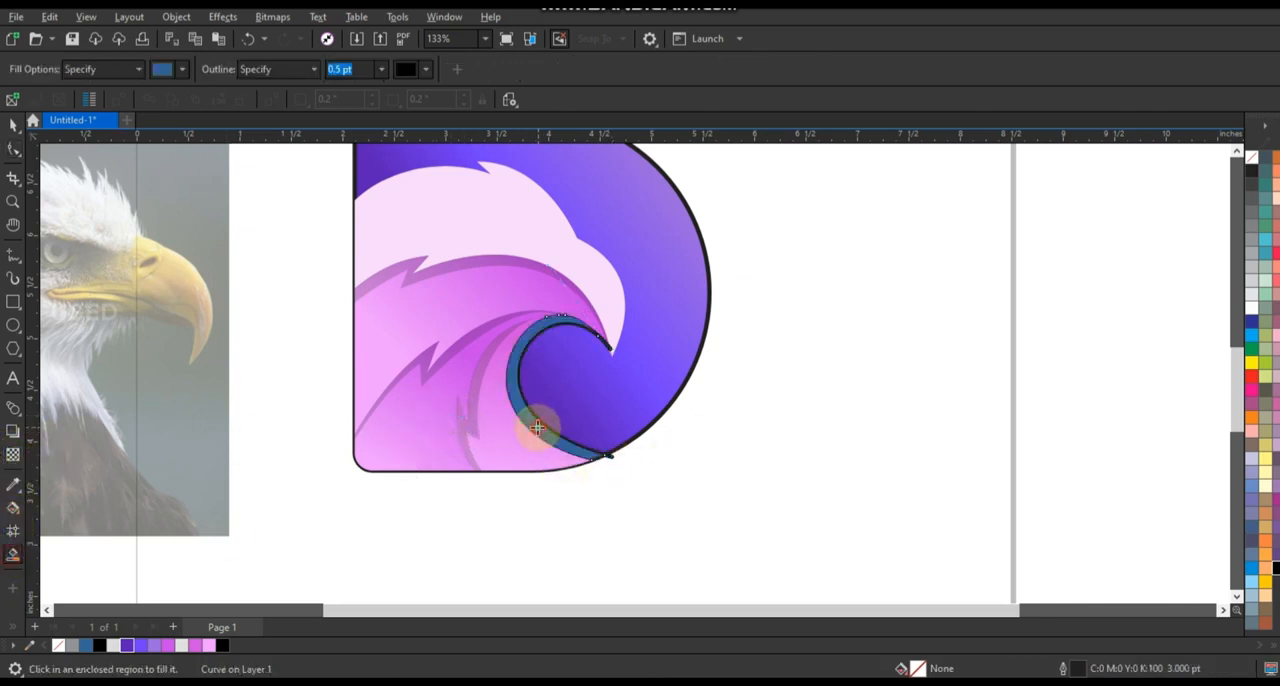
click(13, 124)
click(775, 504)
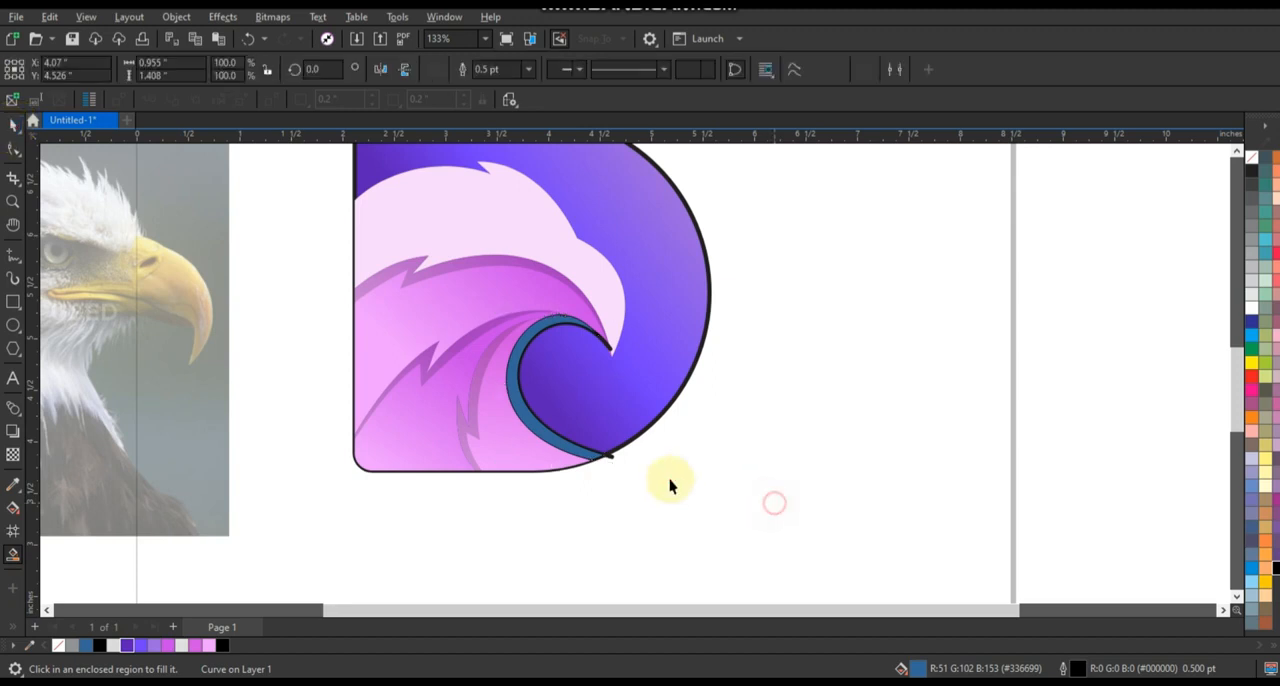
click(608, 461)
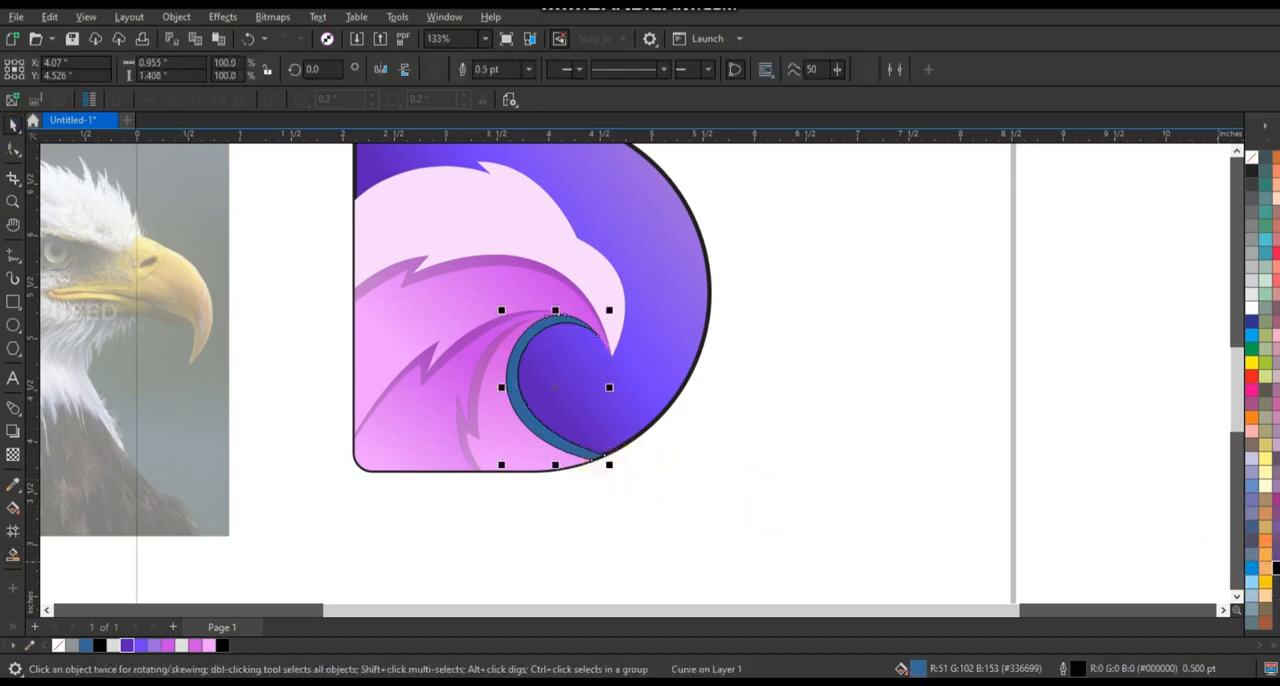
Fill the strip beside the neck with black and give it a uniform transparency of 65.
click(13, 455)
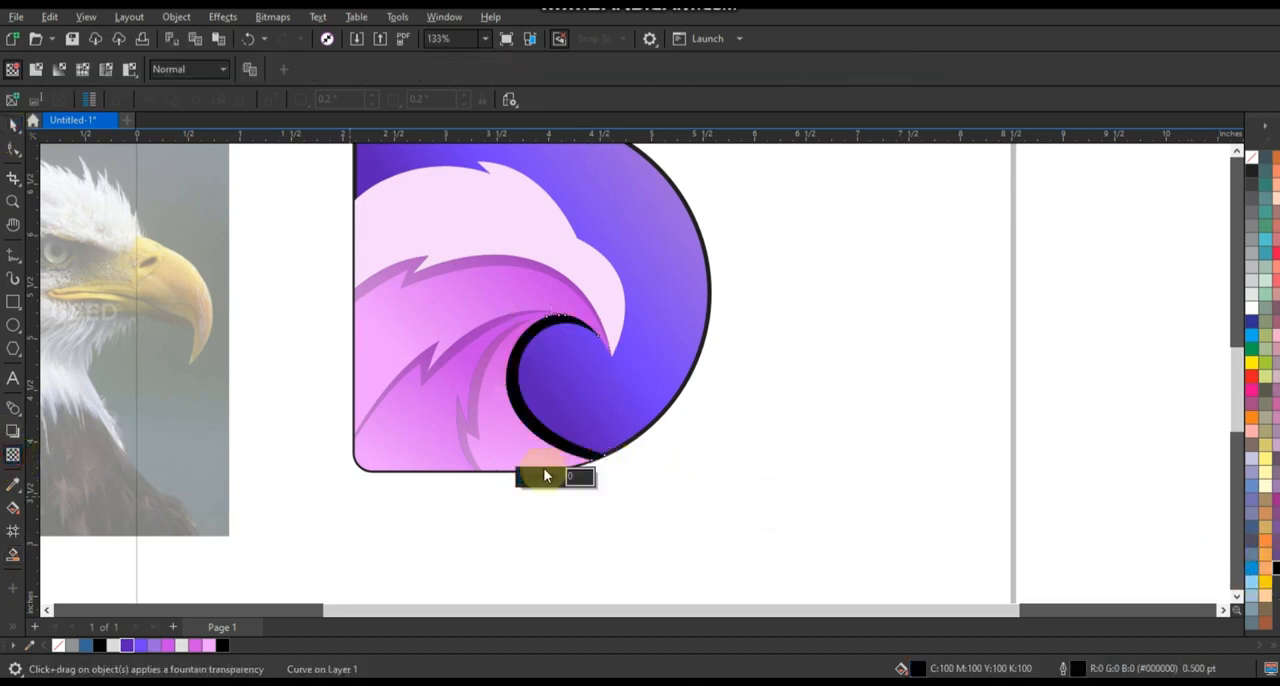
click(542, 480)
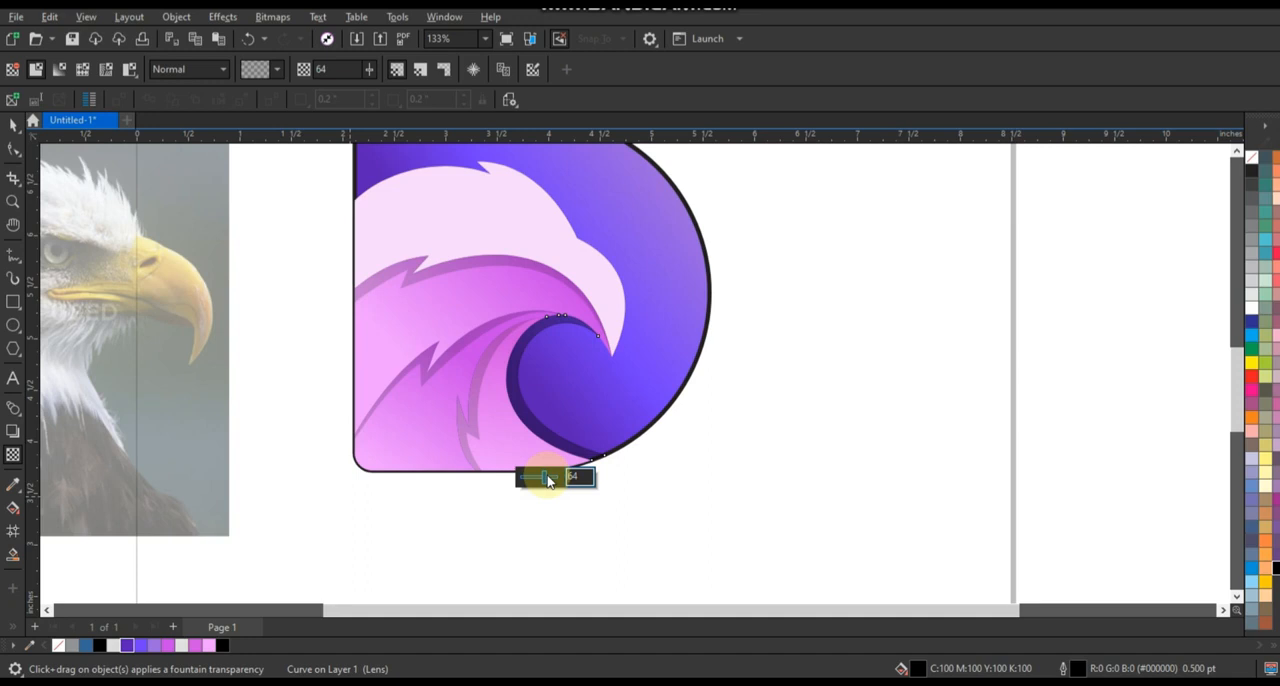
drag(553, 480, 558, 479)
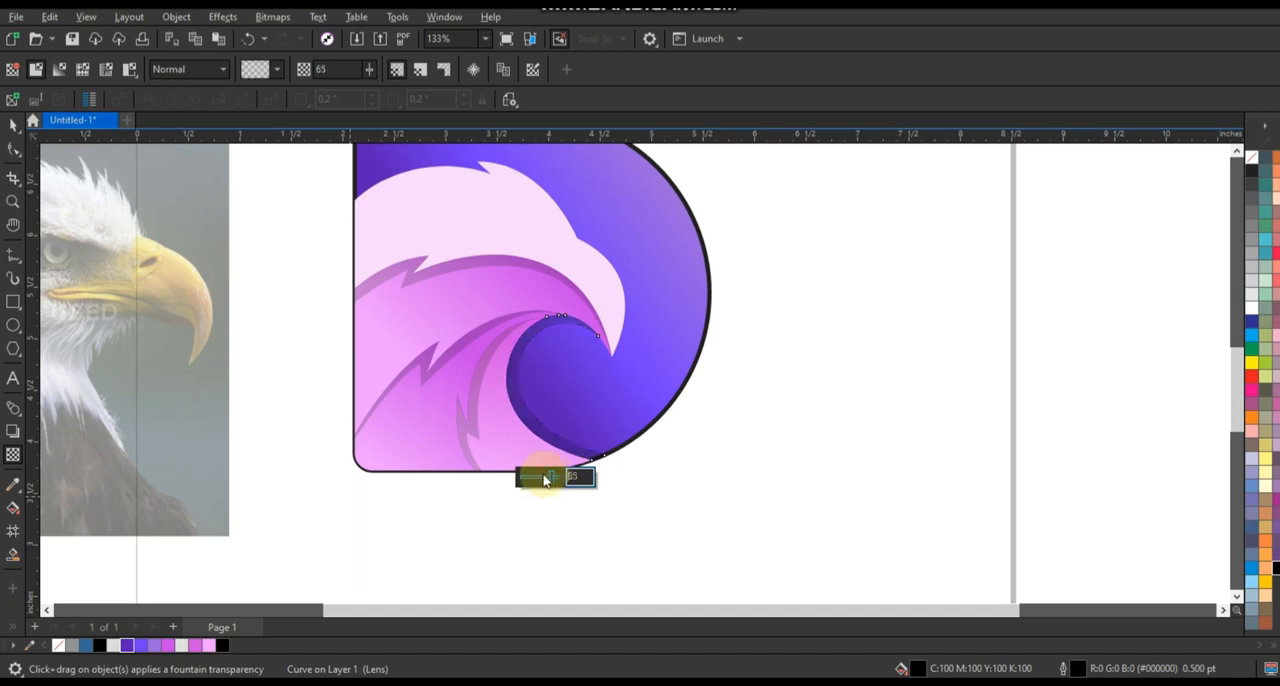
click(13, 127)
click(840, 474)
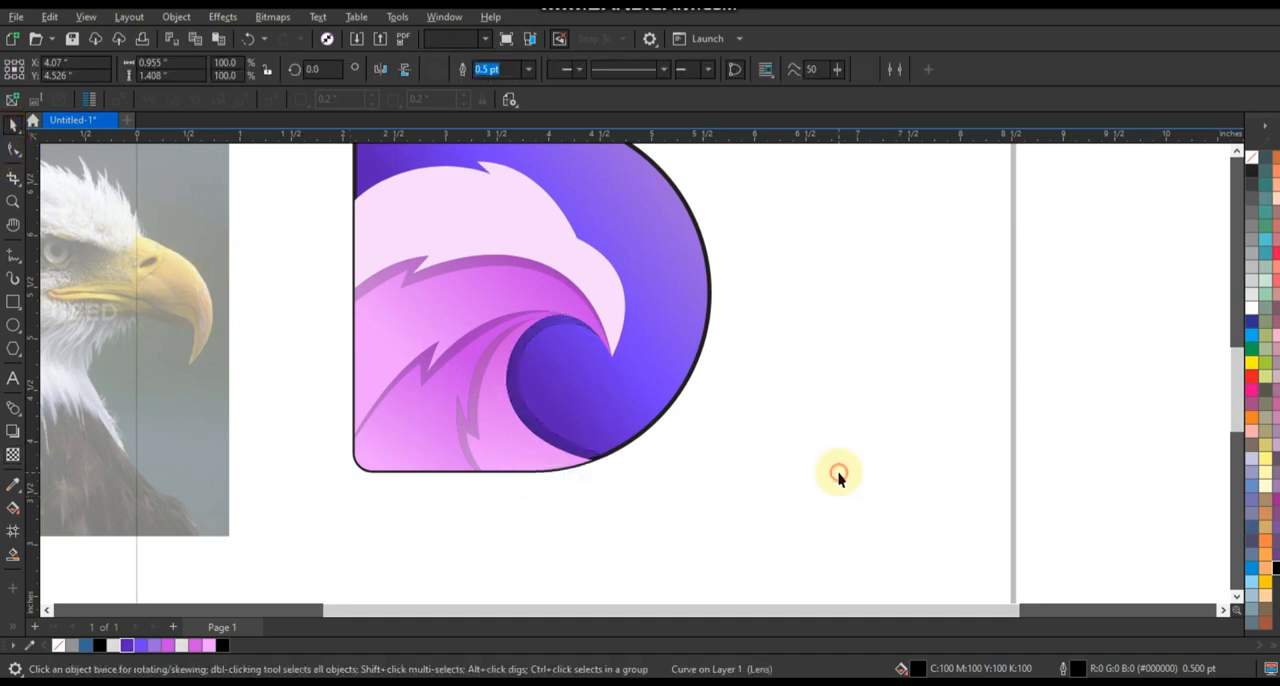
Draw a closed triangle about 0.24 by 0.23 in for the eagle's eye on the upper part of the head.
scroll(840, 474, down, 2)
drag(787, 482, 380, 208)
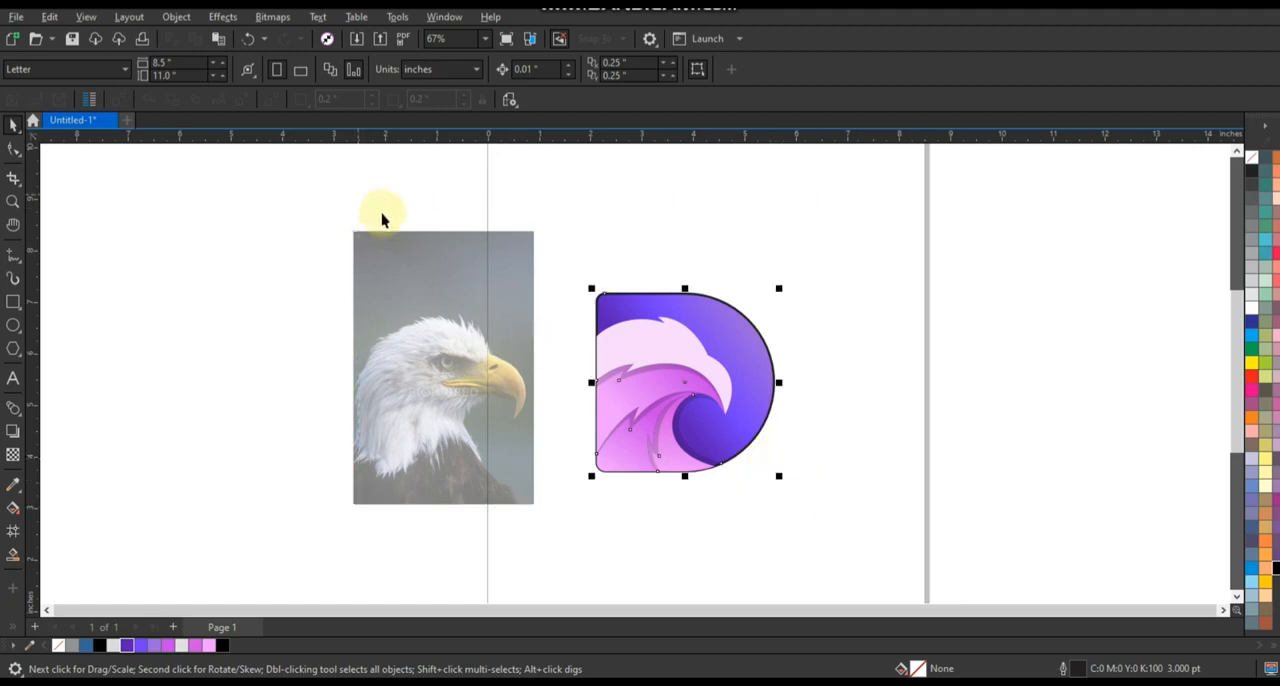
key(shift+F2)
key(Escape)
click(13, 201)
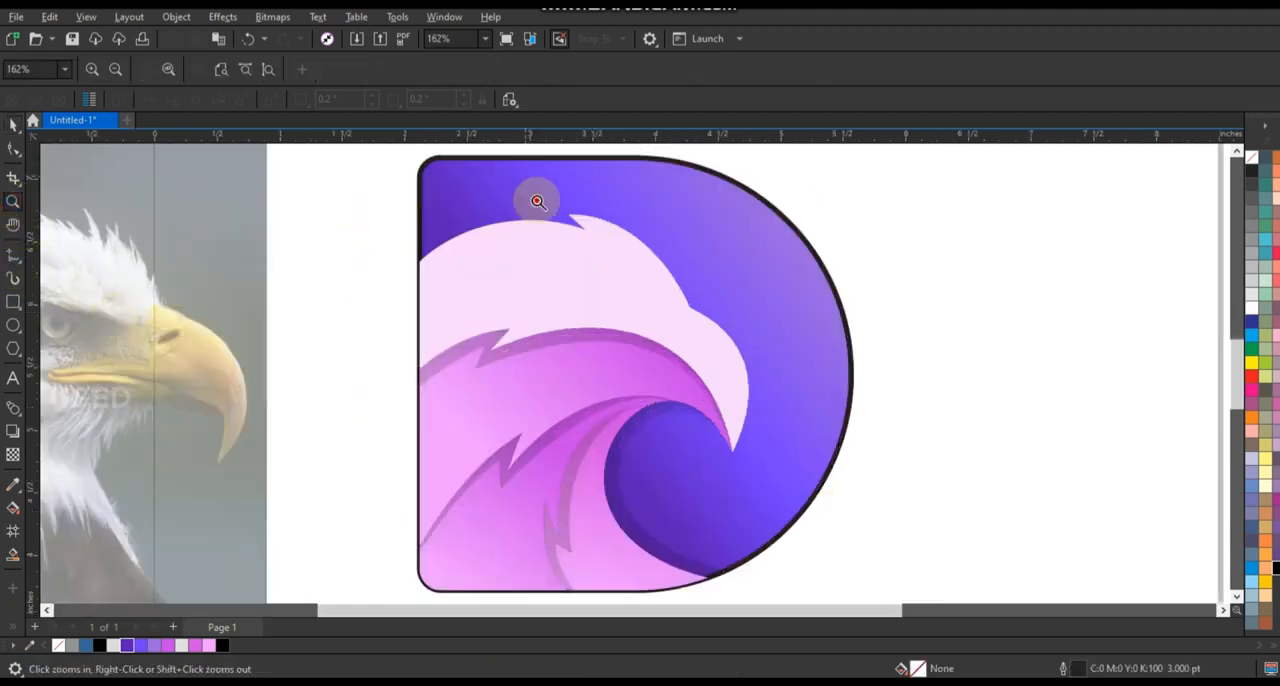
drag(748, 380, 748, 380)
click(12, 257)
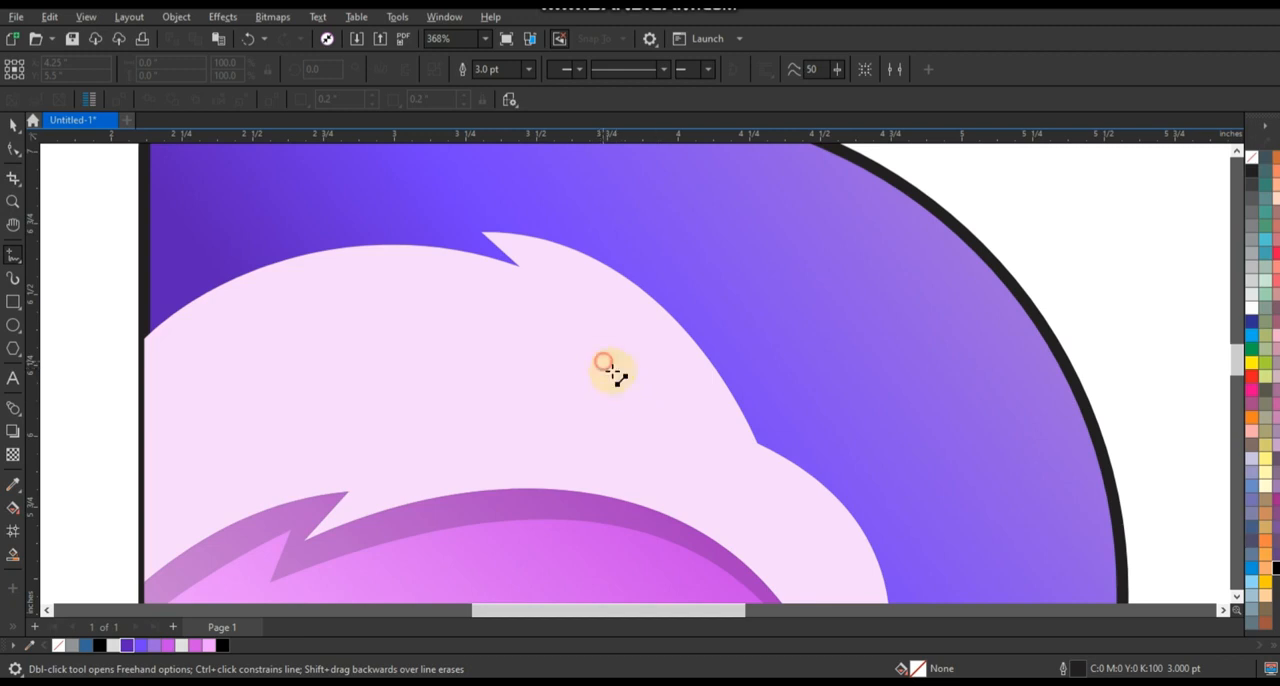
click(603, 361)
double_click(675, 405)
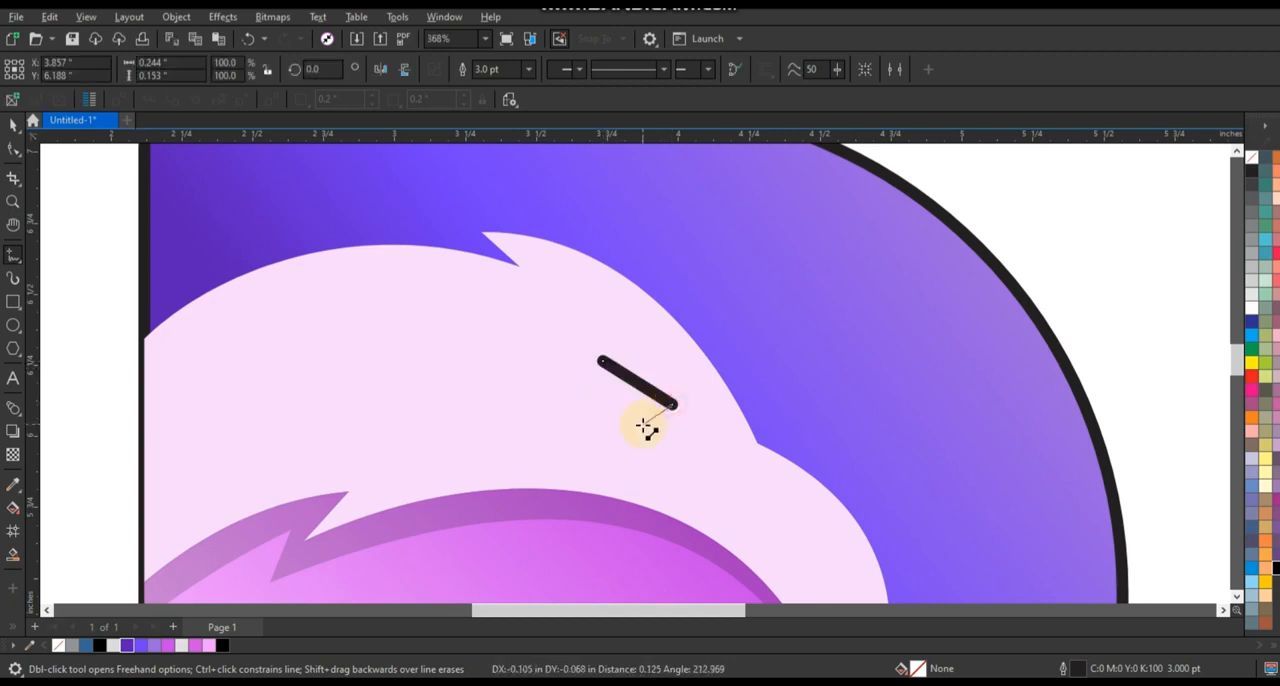
click(603, 361)
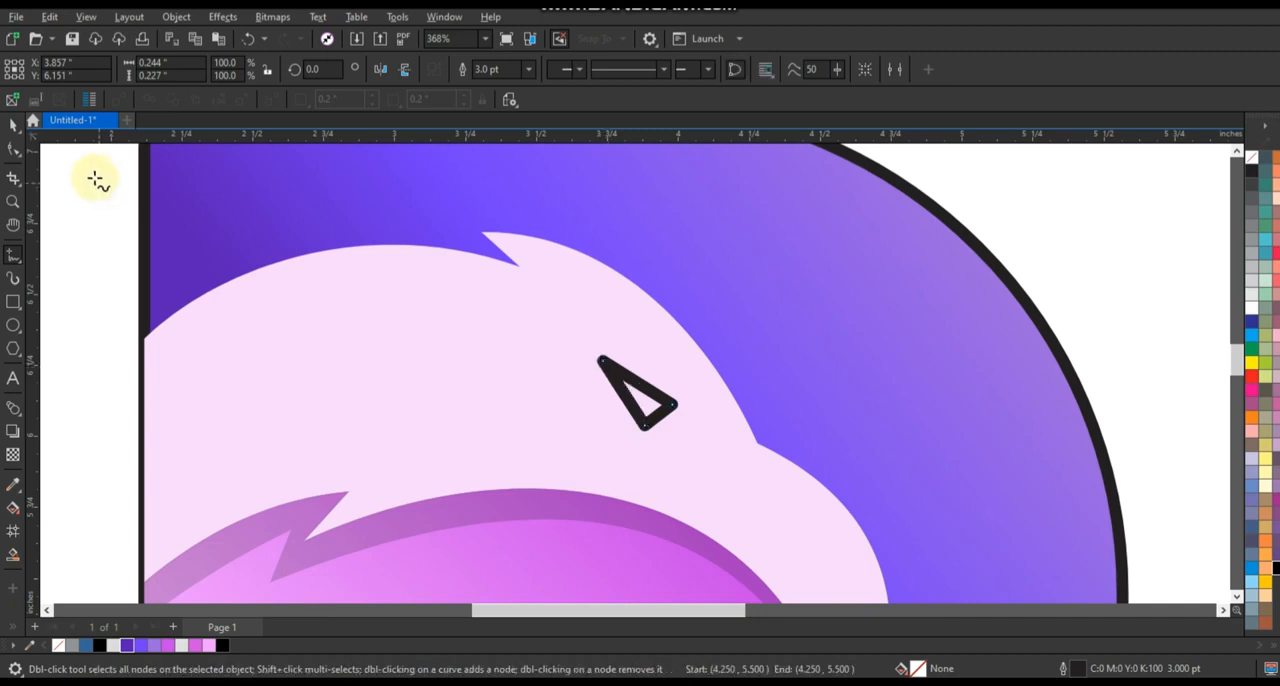
Stretch the eye triangle's back corner outward so the shape is about 0.39 in wide and 0.27 in high.
click(13, 148)
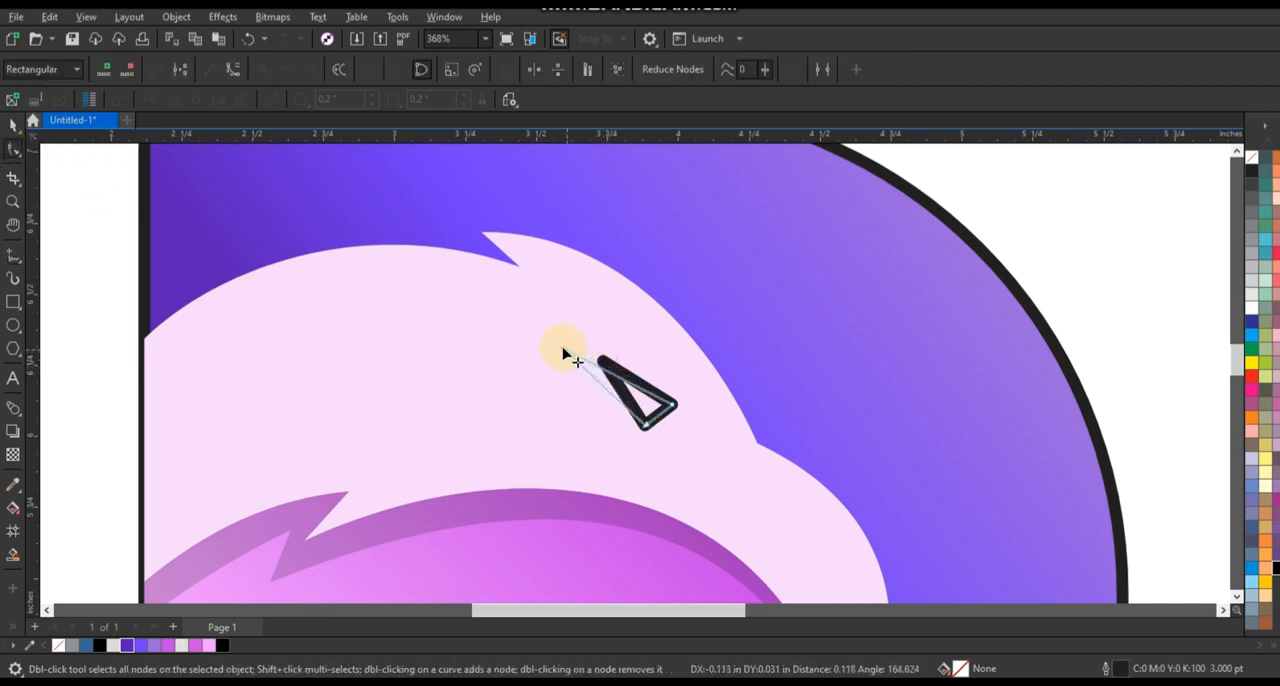
double_click(13, 148)
key(space)
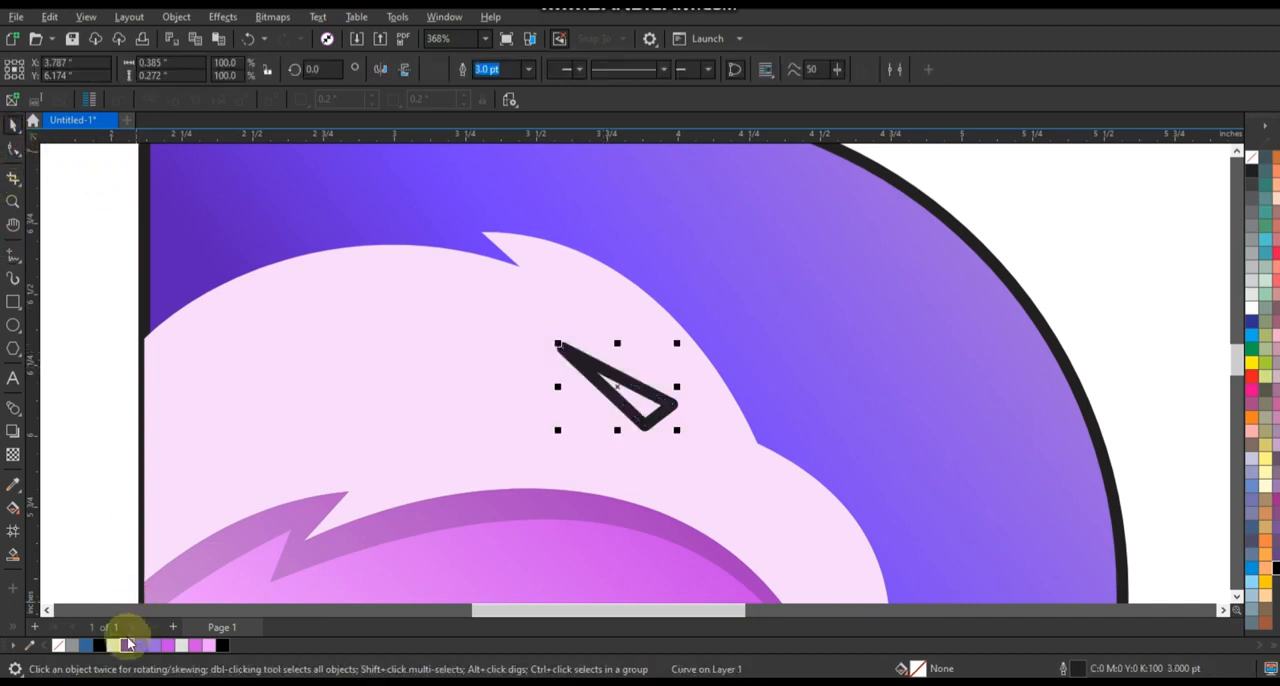
Remove the eye's outline and fill it with a gradient from dark purple at the front to pink-violet at the back corner.
click(127, 645)
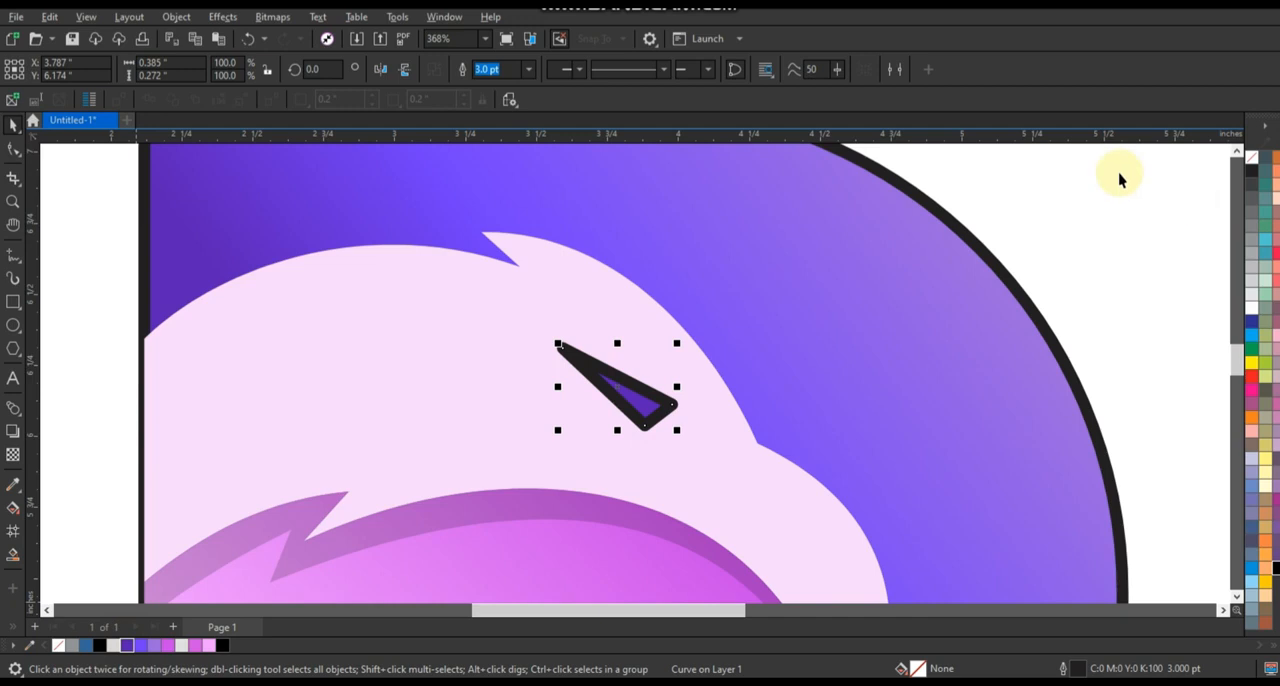
right_click(1252, 160)
click(1241, 171)
key(g)
drag(647, 410, 598, 363)
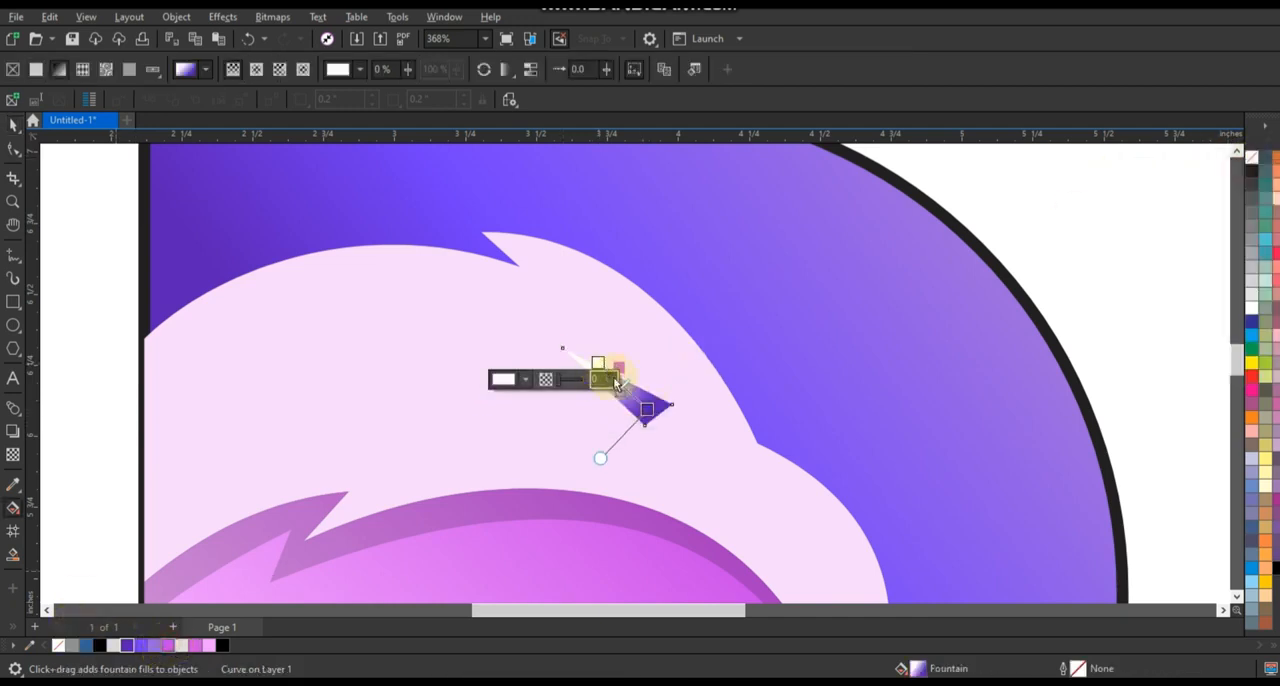
drag(617, 383, 599, 364)
drag(647, 410, 662, 423)
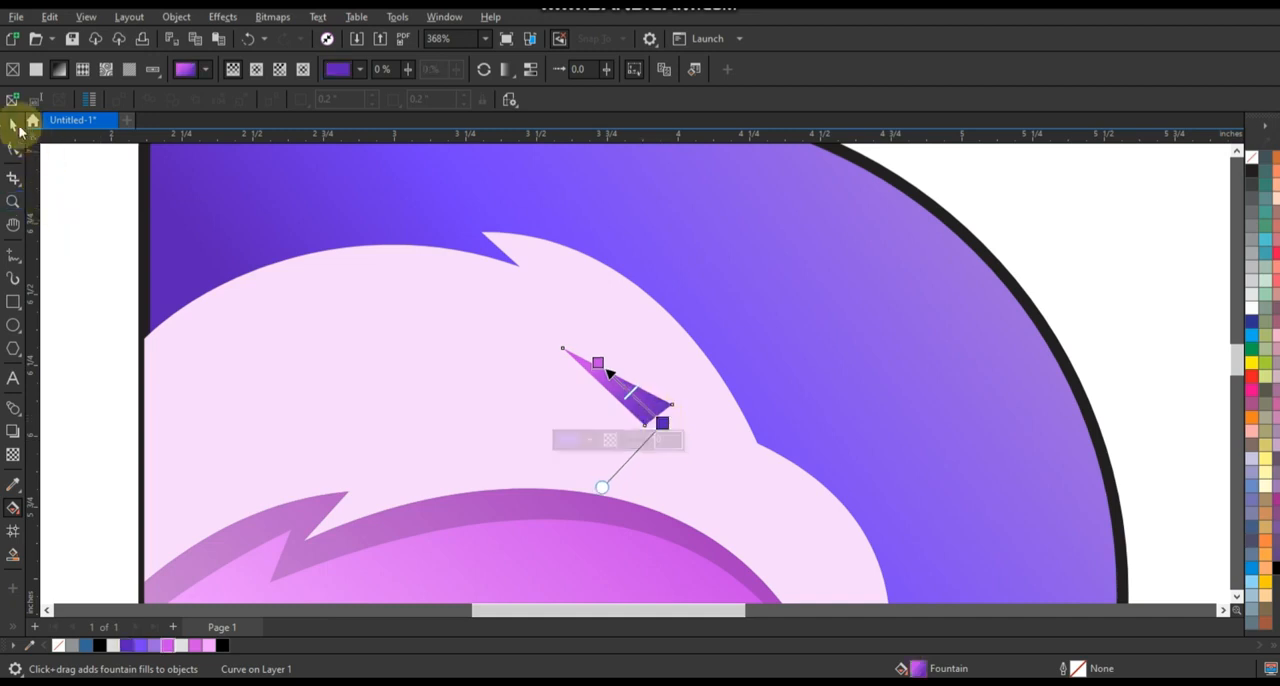
Scale the eye to 93.7 percent, shift it slightly down and back on the head, and deselect it.
click(20, 128)
drag(673, 345, 672, 349)
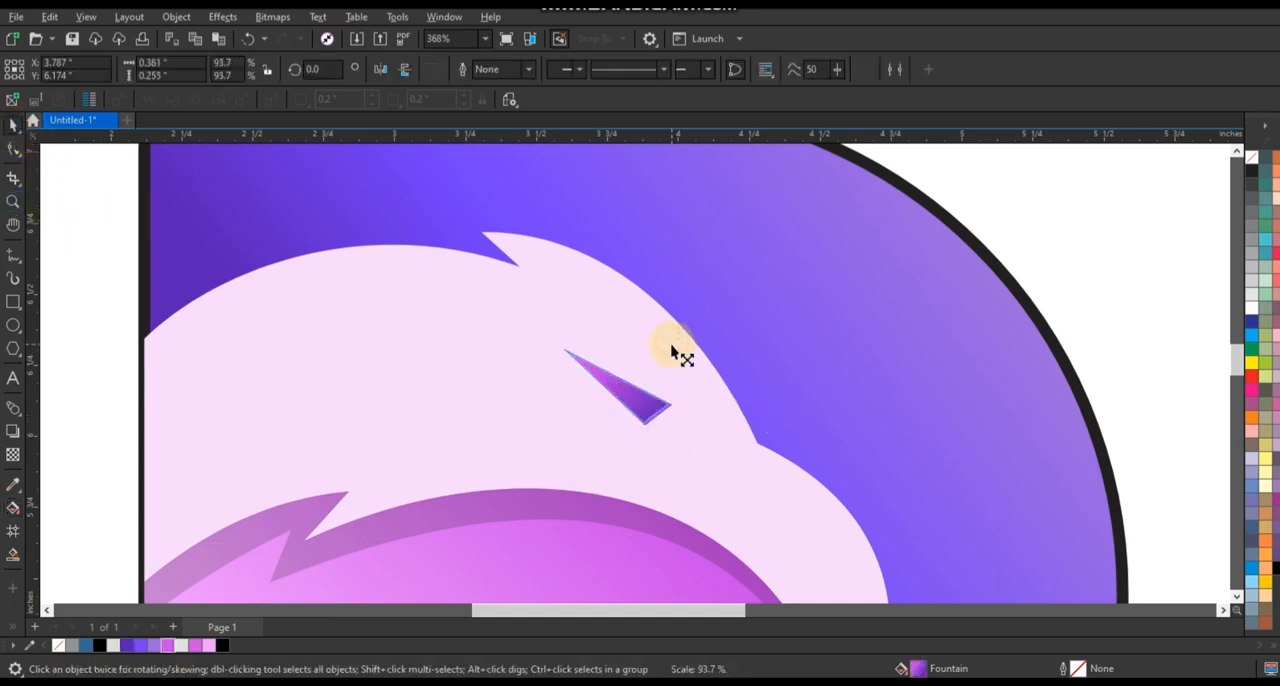
click(621, 401)
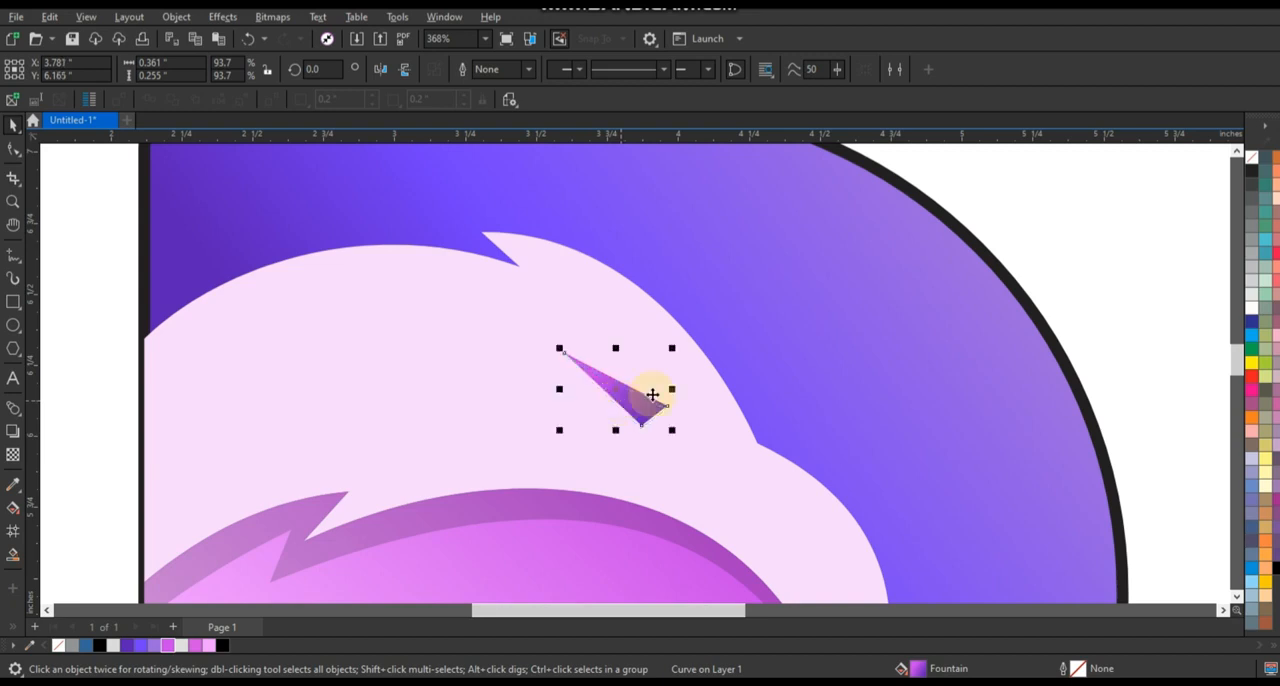
scroll(790, 360, down, 4)
click(789, 345)
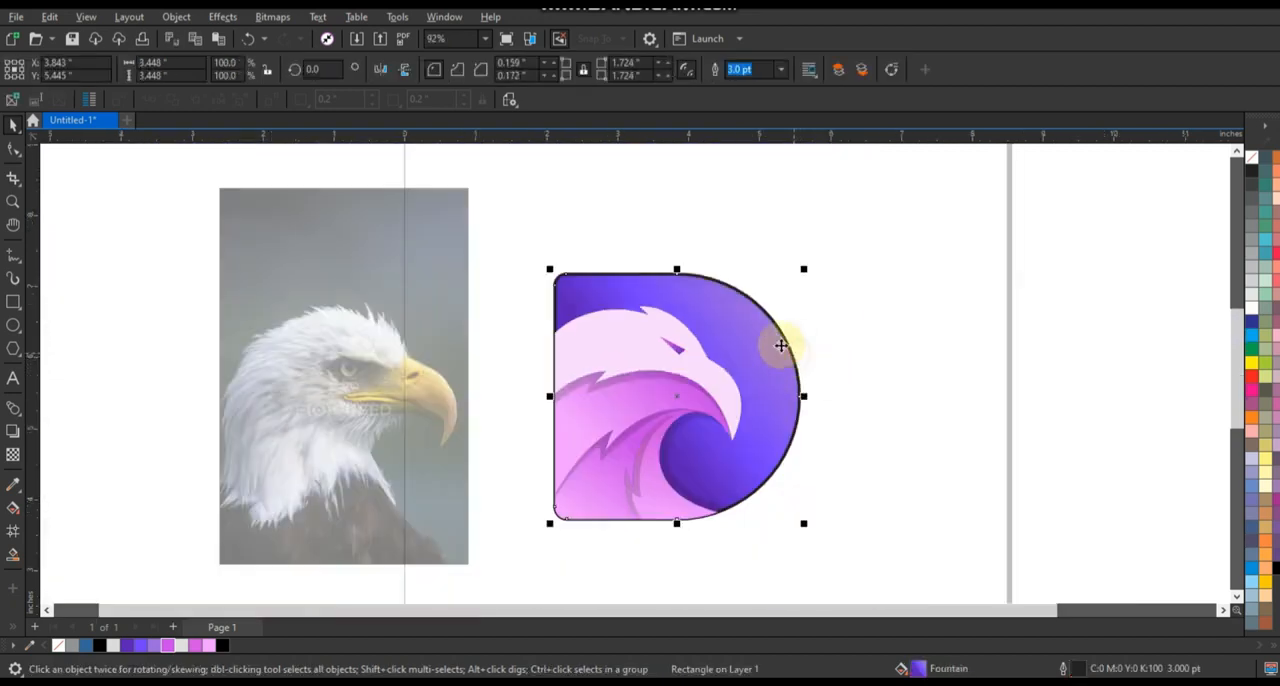
scroll(830, 346, up, 2)
click(955, 378)
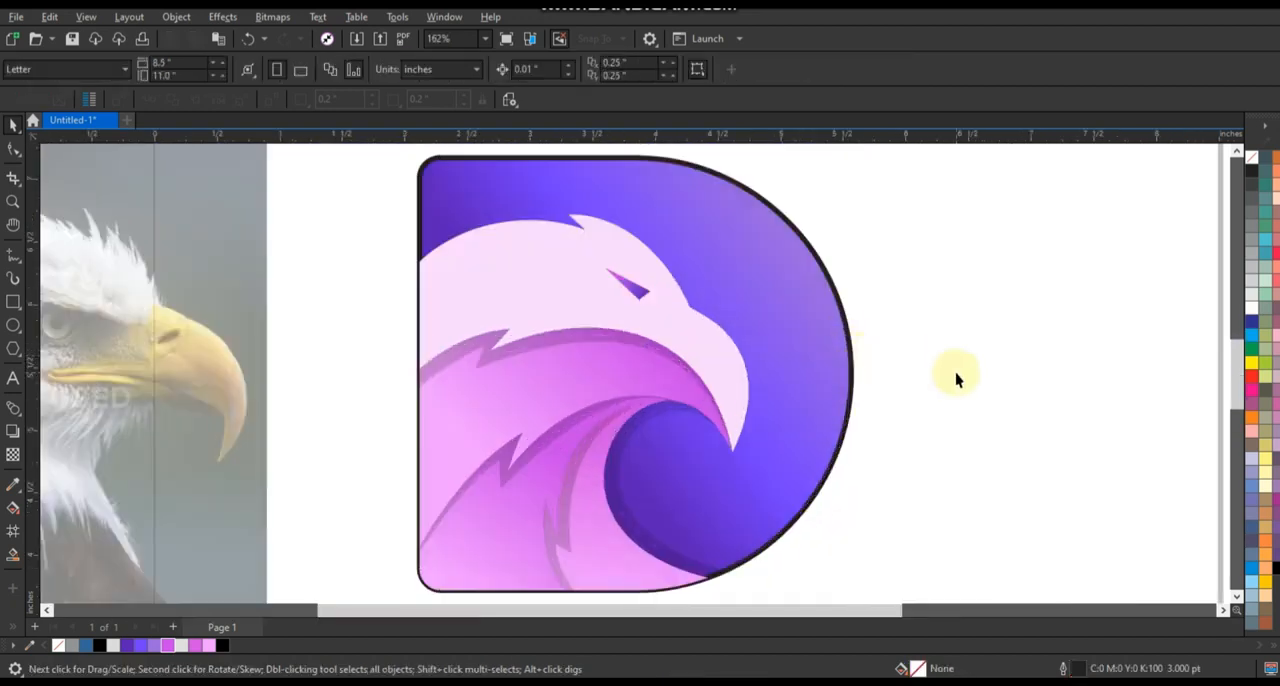
click(644, 302)
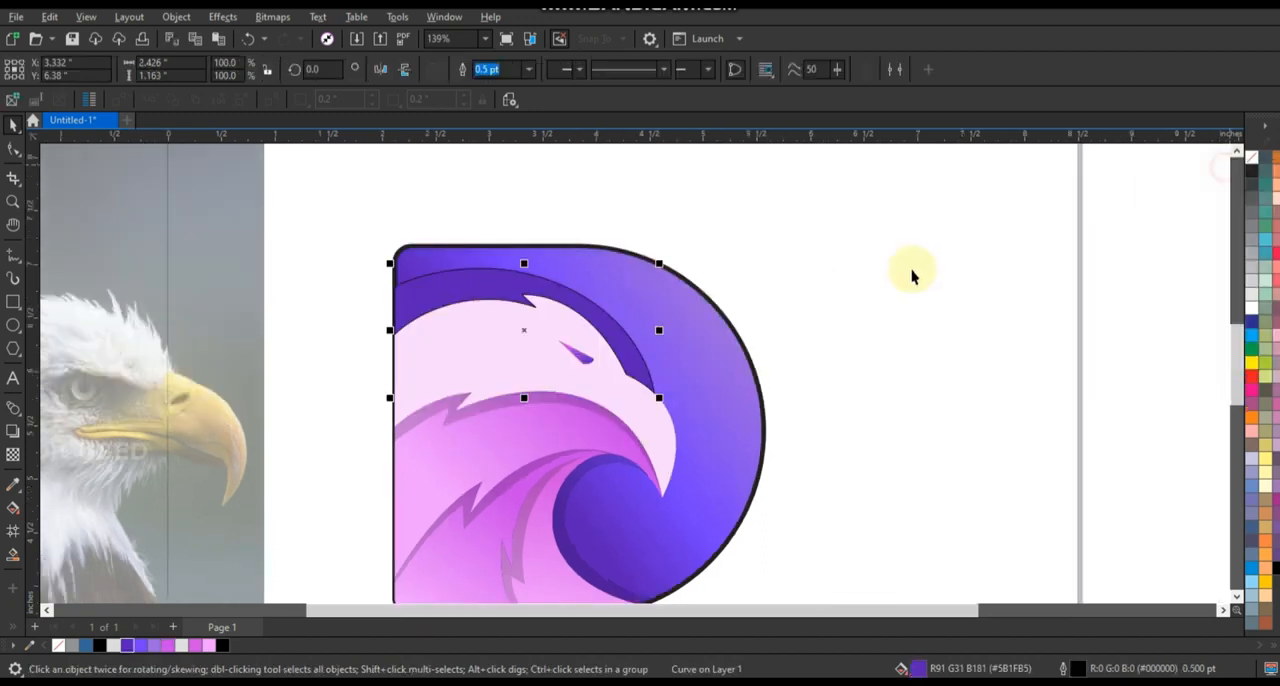
click(914, 271)
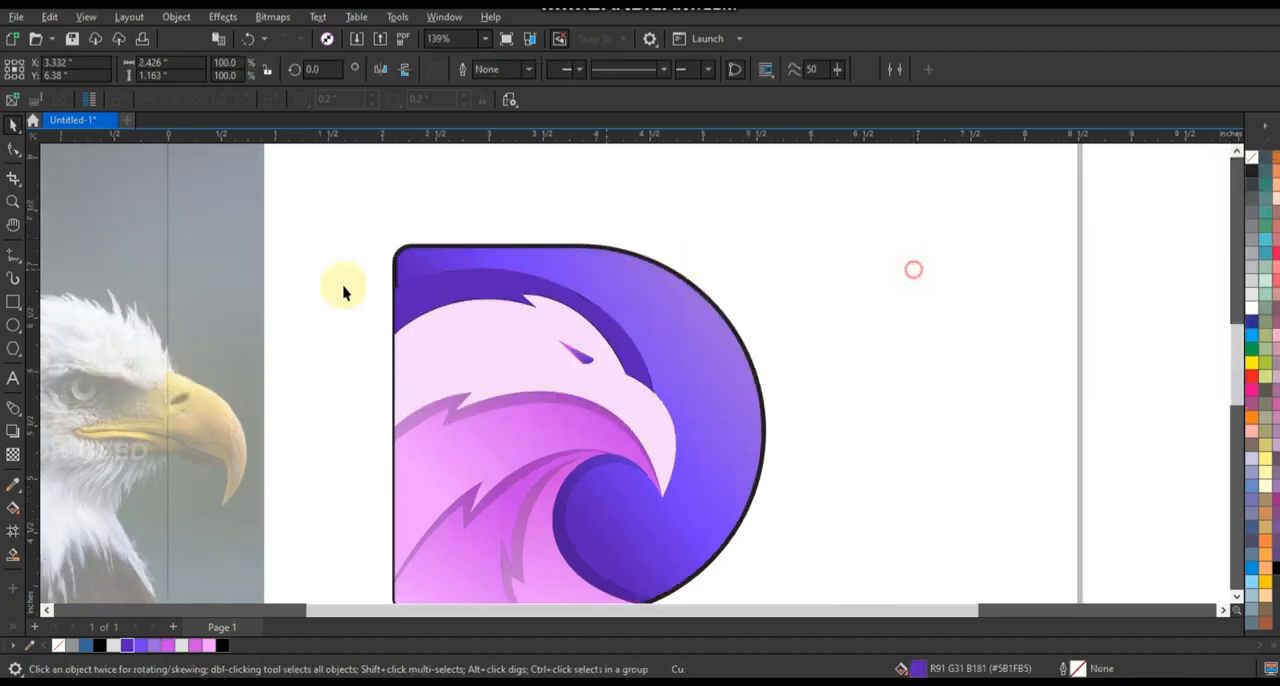
Apply a linear fountain transparency to the dark purple shape behind the head, running from above it down to the crown.
click(479, 289)
click(13, 455)
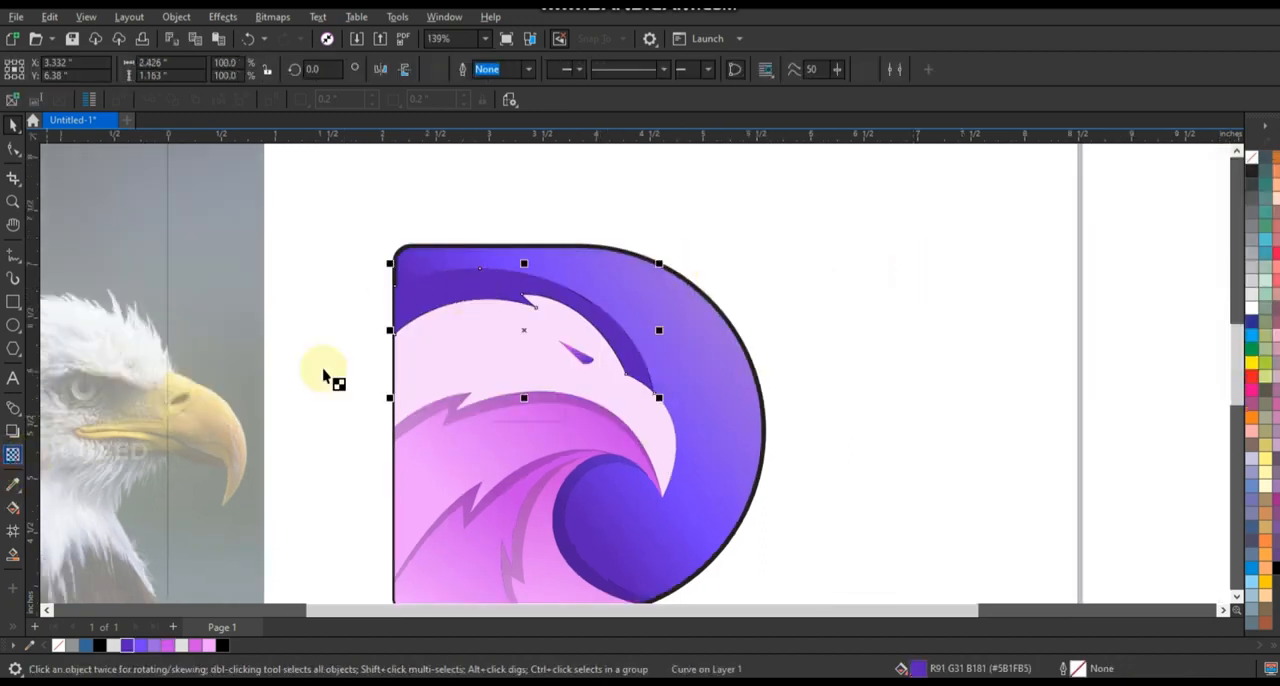
drag(534, 262, 526, 314)
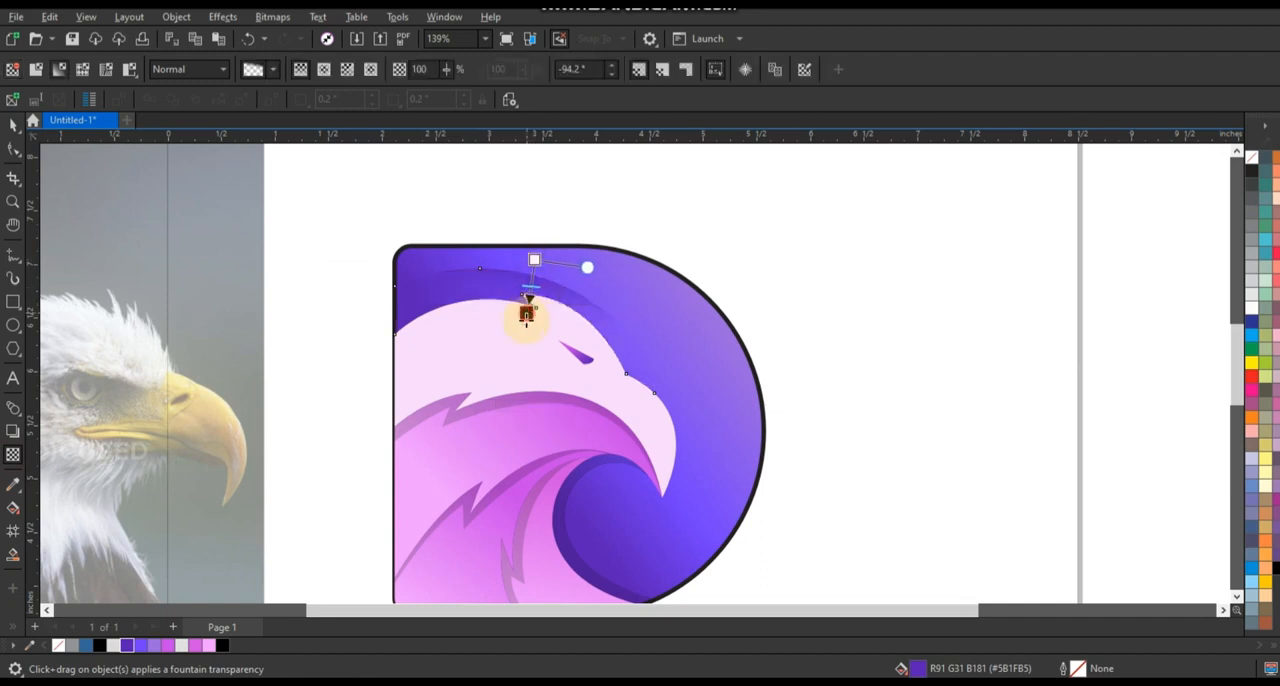
Remove the black outline from the D-shaped background and deselect it.
click(13, 124)
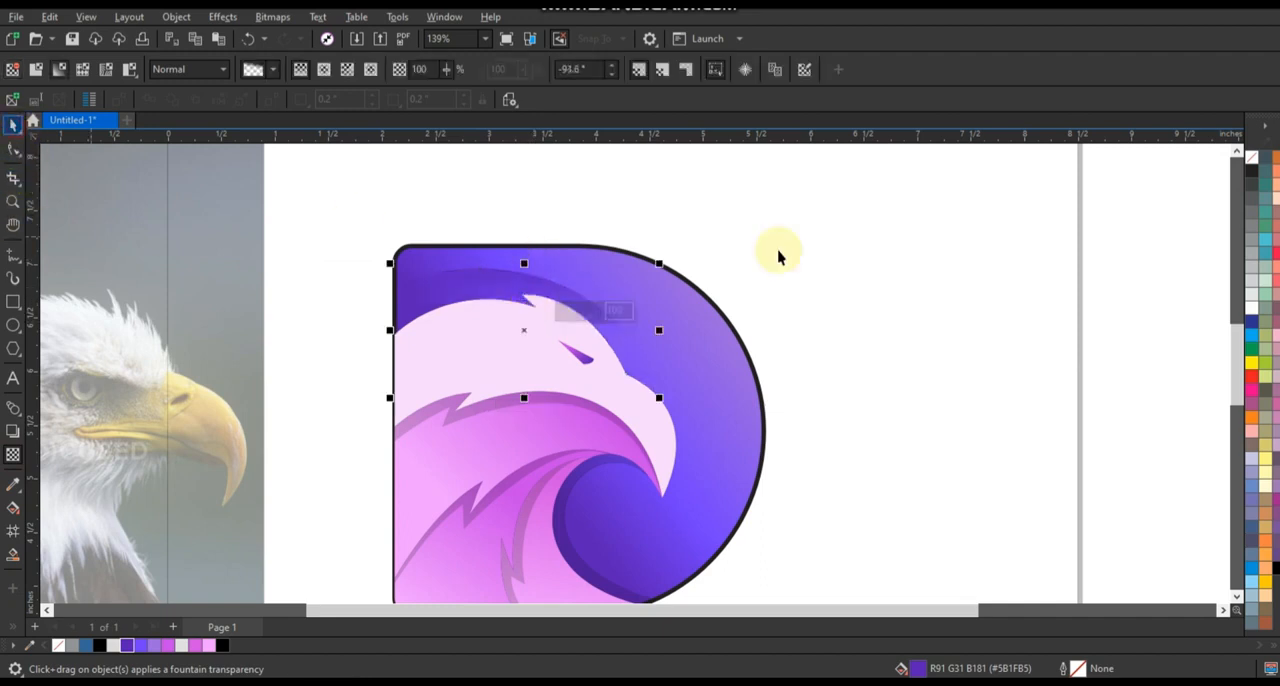
click(729, 314)
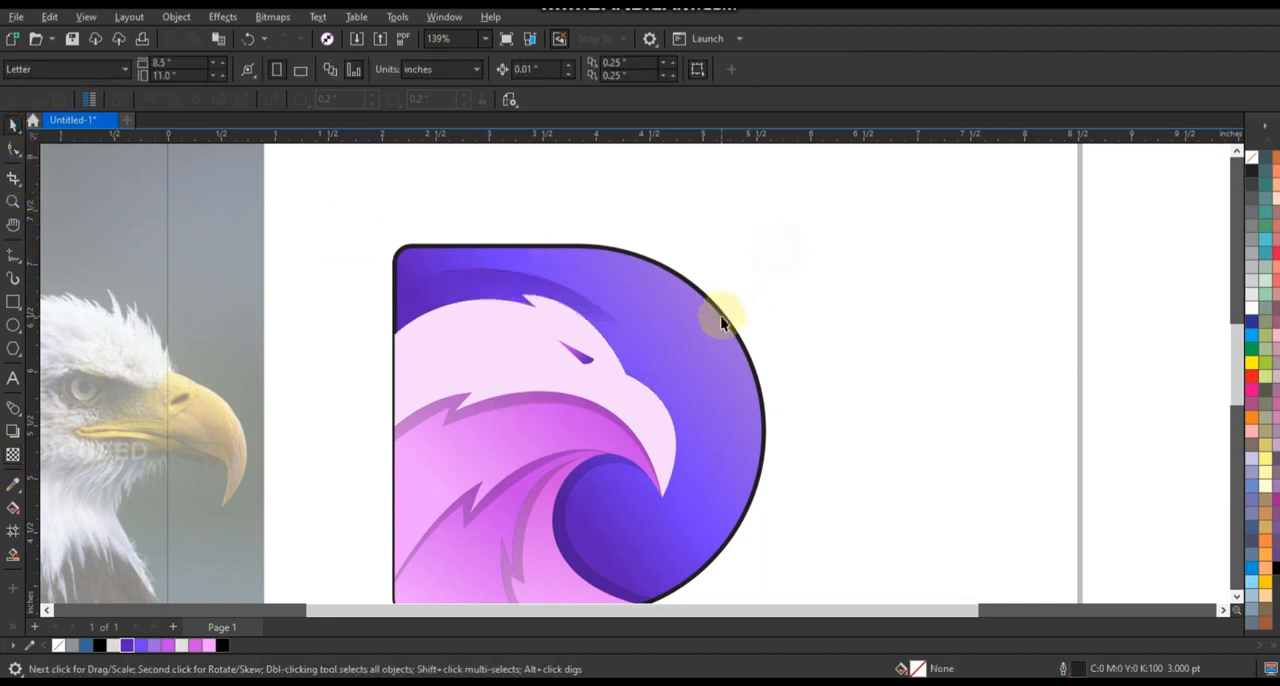
right_click(1252, 157)
click(1143, 166)
click(777, 266)
Move the eagle reference photo farther away from the logo, just off the page's edge, and deselect it.
scroll(777, 266, down, 2)
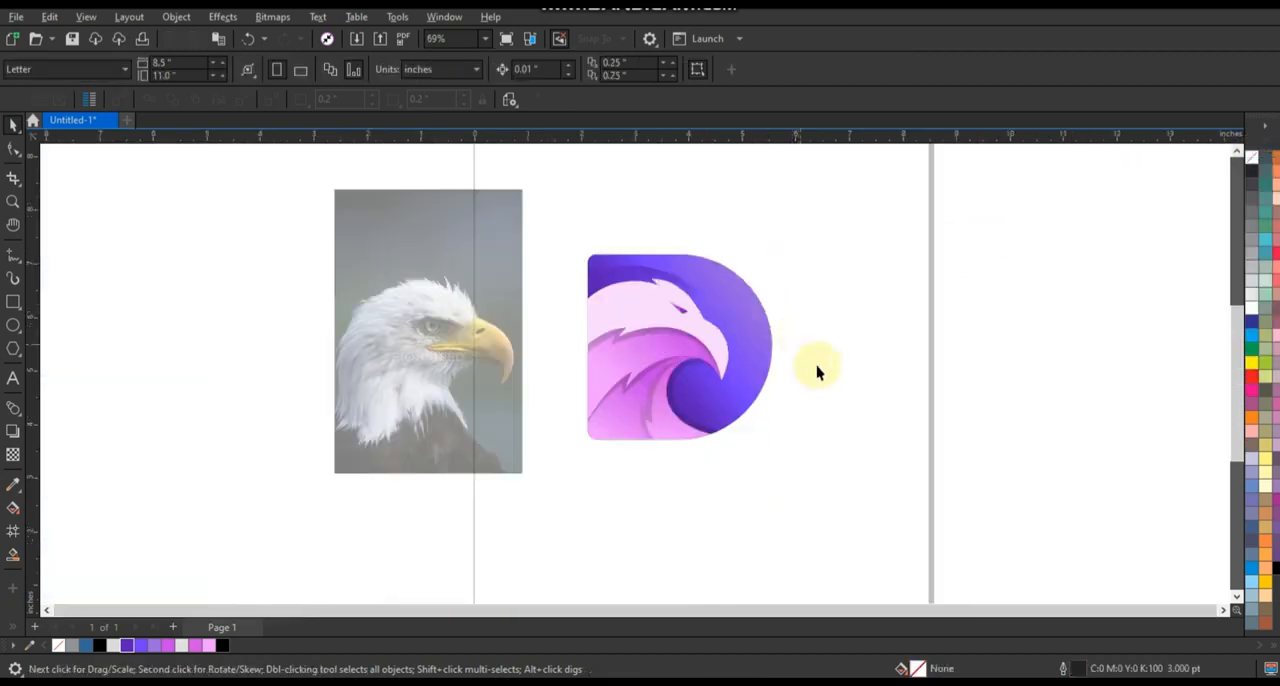
click(806, 459)
drag(478, 366, 421, 351)
click(519, 441)
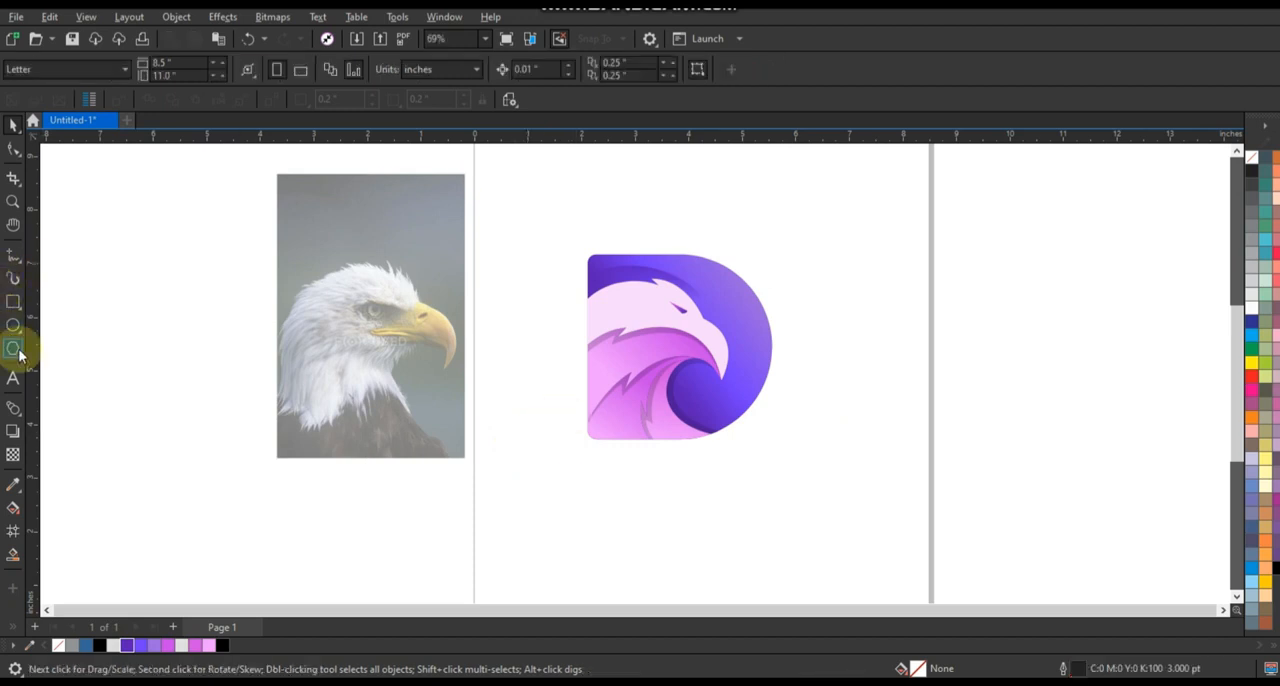
Add the bold text DAEGLE in 24 pt Arial off the page, beside the lower part of the eagle photo.
click(13, 378)
click(153, 470)
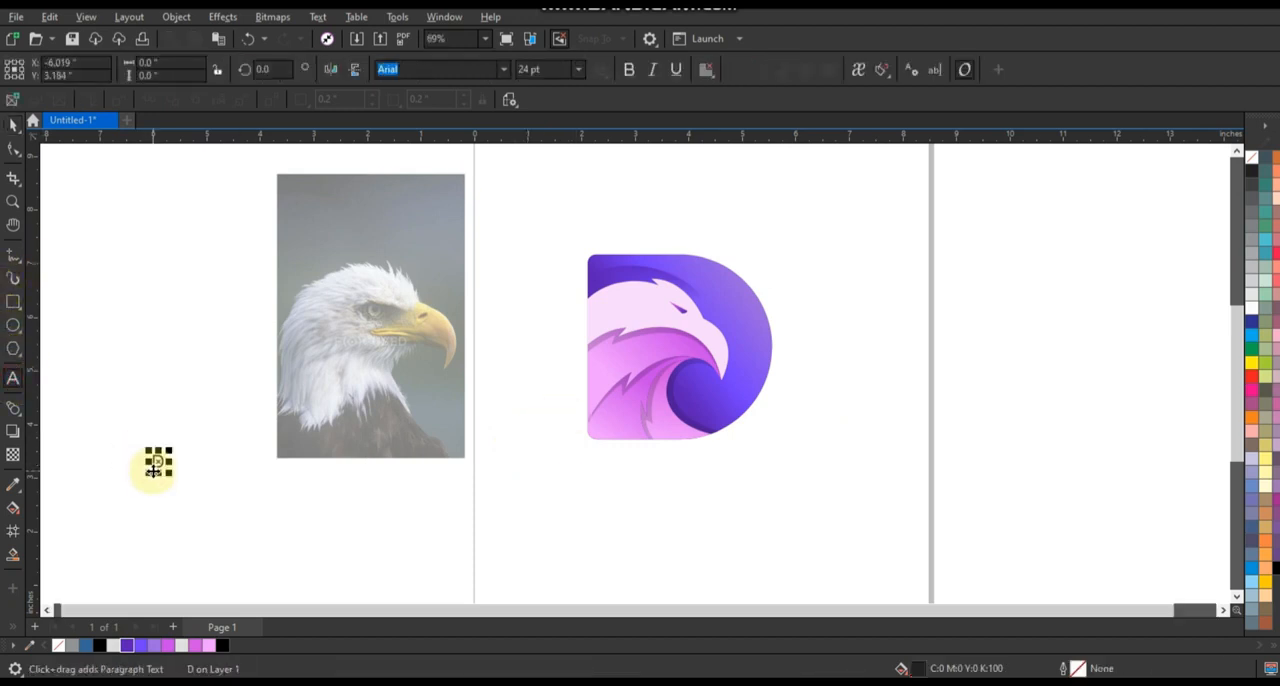
click(13, 124)
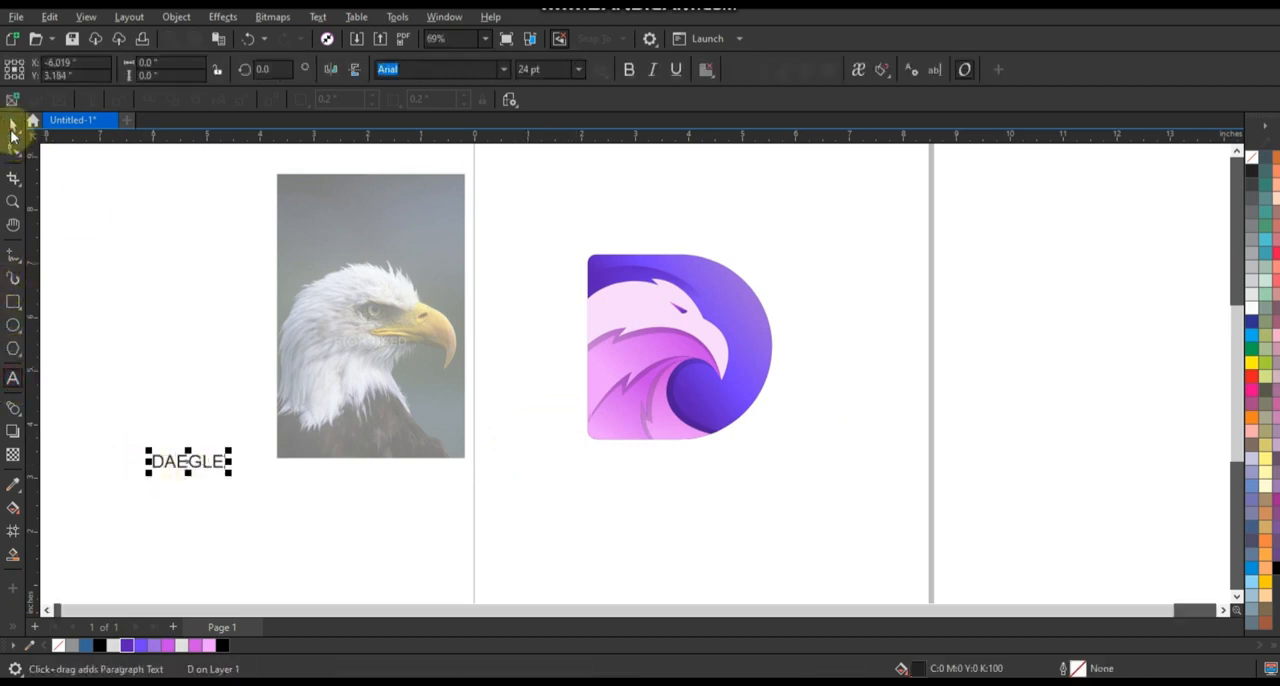
Set the DAEGLE text's font to Arial Rounded MT Bold and enlarge it to about 2.18 in wide.
click(503, 70)
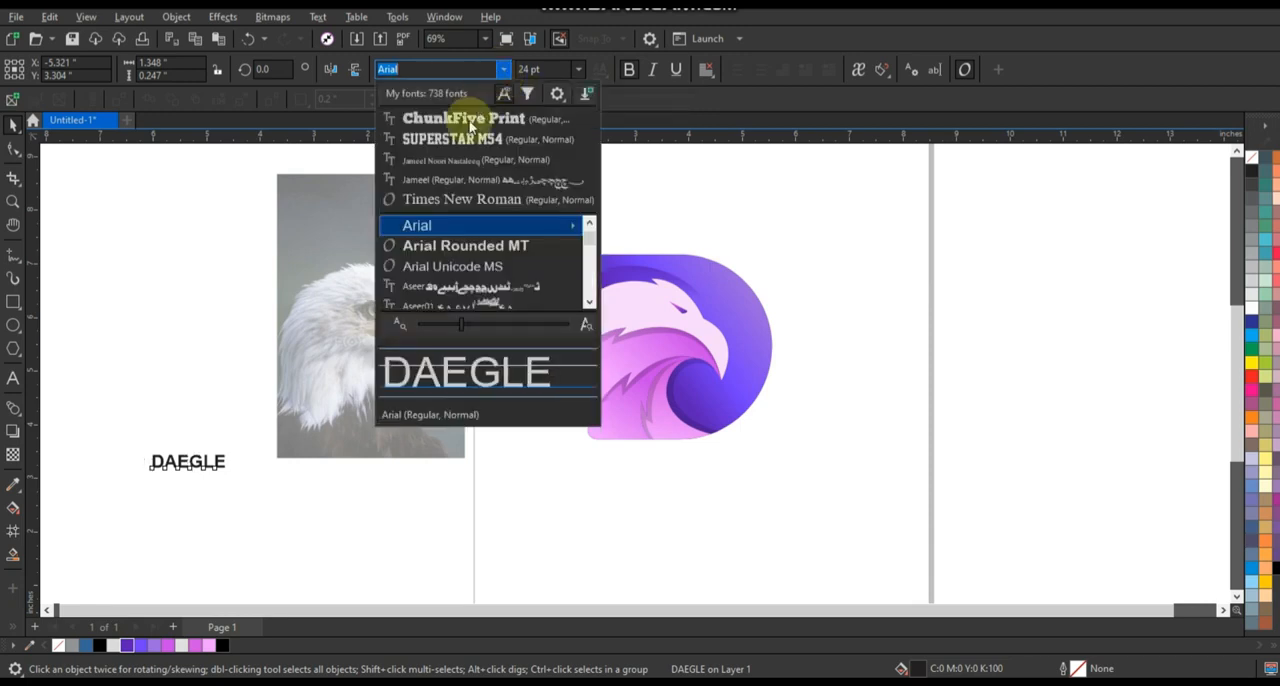
click(447, 248)
drag(243, 477, 278, 512)
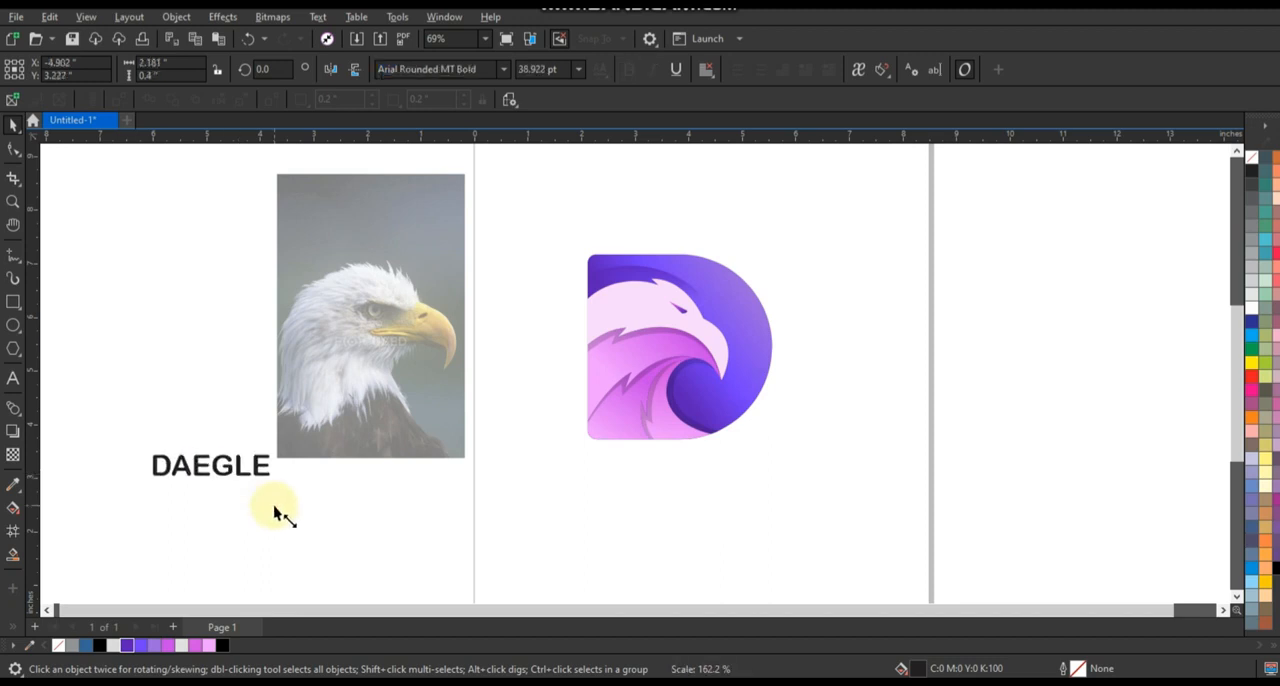